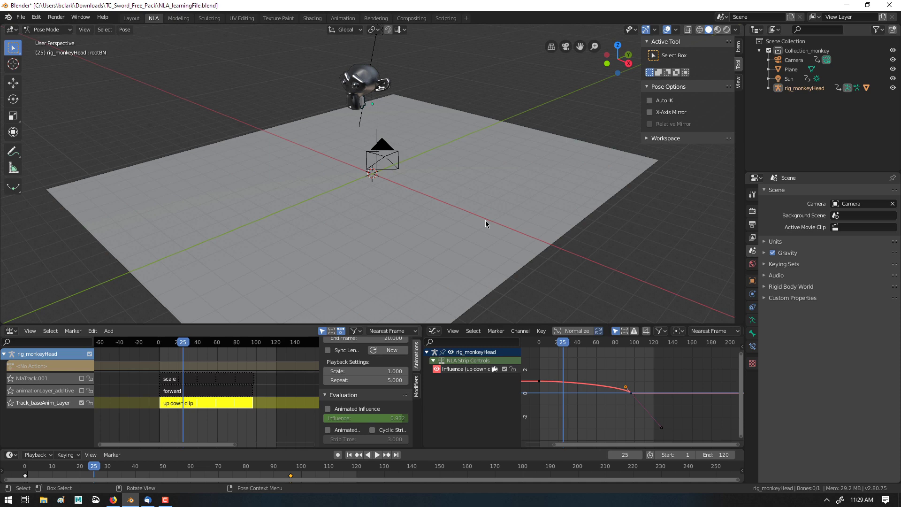
Move the playhead back to frame 0 and view the monkey head rig from a low angle
middle_click_drag(438, 175, 457, 207)
scroll(433, 198, "up", 3)
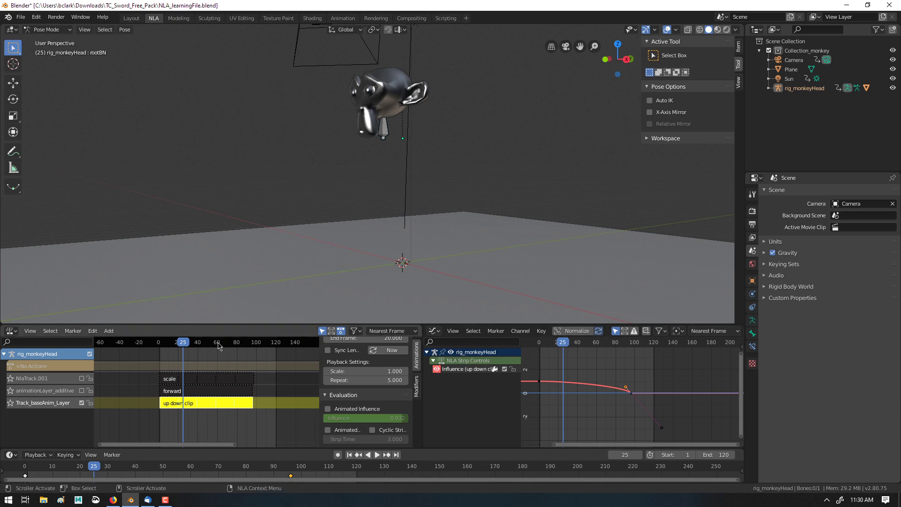
key("space")
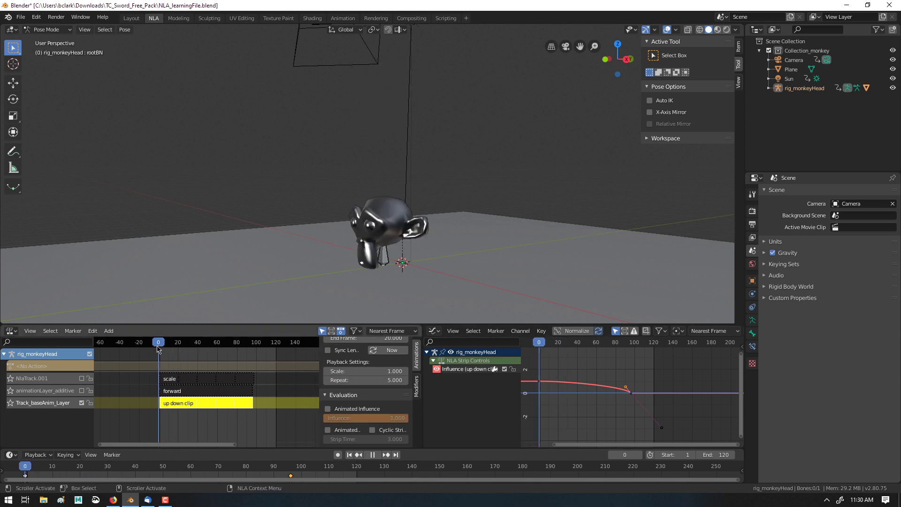
left_click_drag(232, 347, 151, 348)
key("space")
mouse_move(377, 261)
middle_mouse_down()
mouse_move(354, 268)
mouse_move(377, 258)
middle_mouse_up()
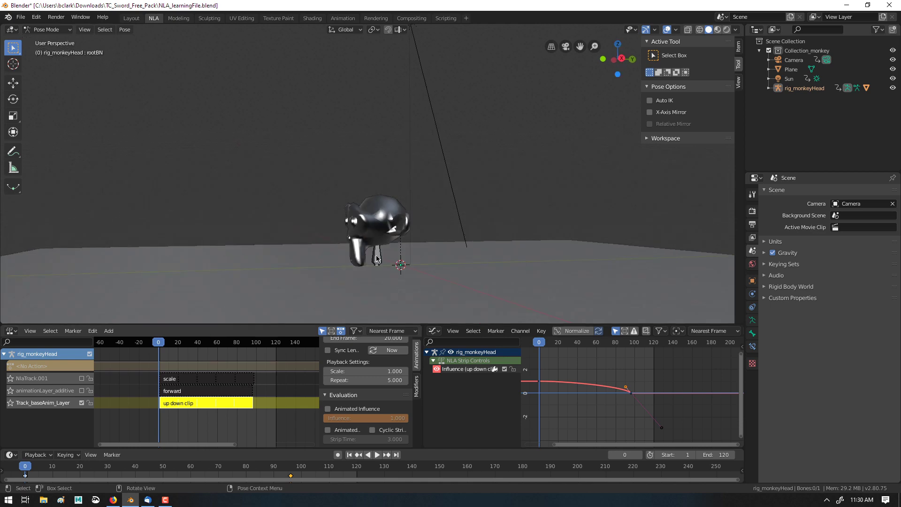
left_click(379, 260)
left_click(285, 151)
middle_click_drag(286, 151, 343, 232)
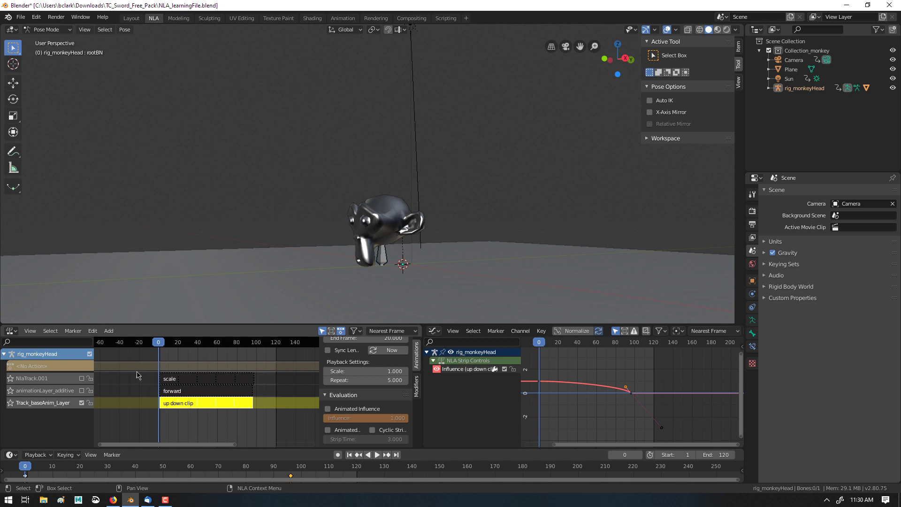
Play the animation and enter tweak mode on the up down clip strip
key("space")
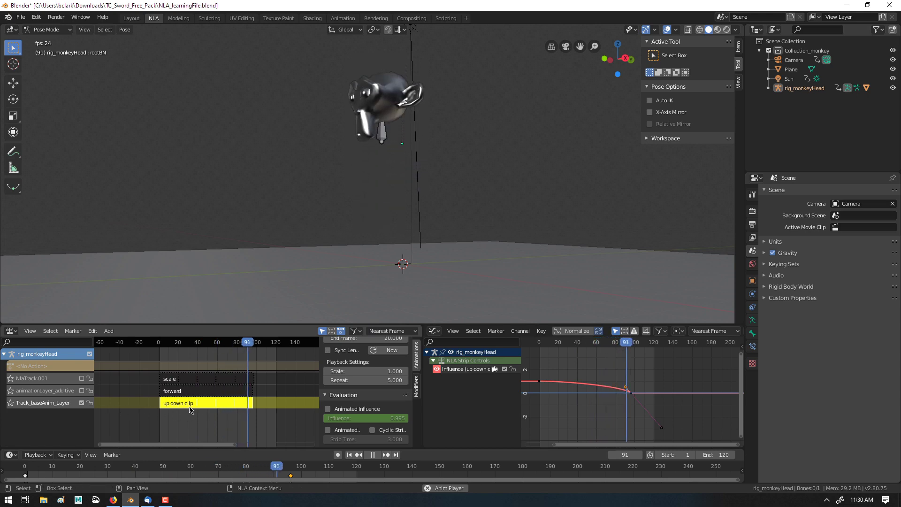
key("Tab")
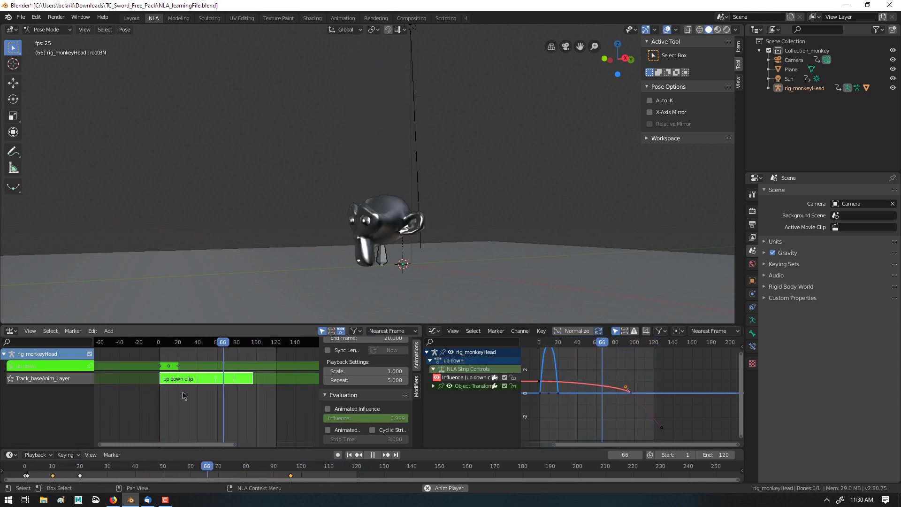
scroll(177, 375, "up", 4)
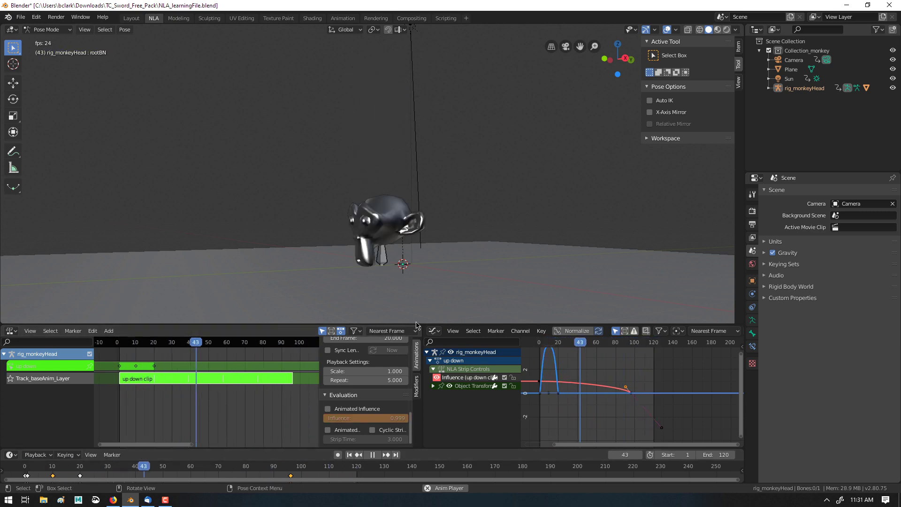
Enlarge the NLA and graph editors and collapse the Active Track and Active Strip settings, keeping Action Clip expanded
left_click_drag(419, 325, 420, 246)
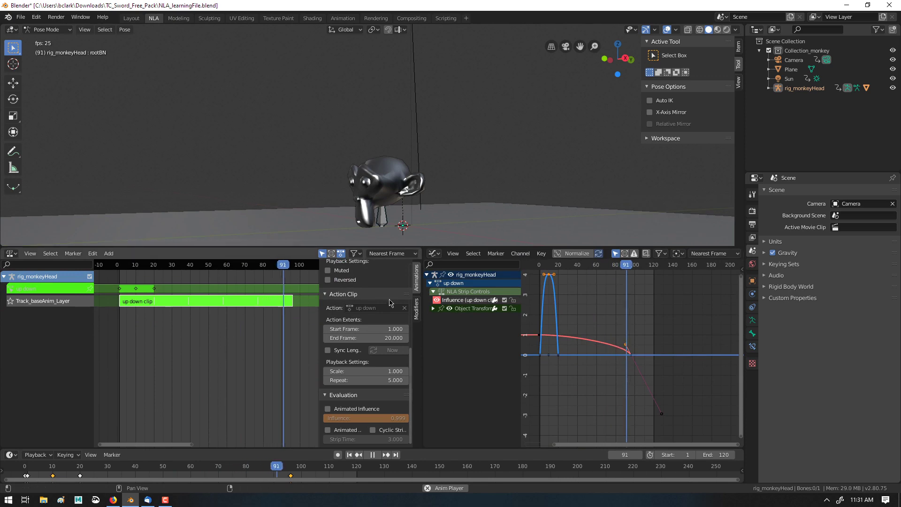
left_click(327, 294)
scroll(325, 289, "up", 4)
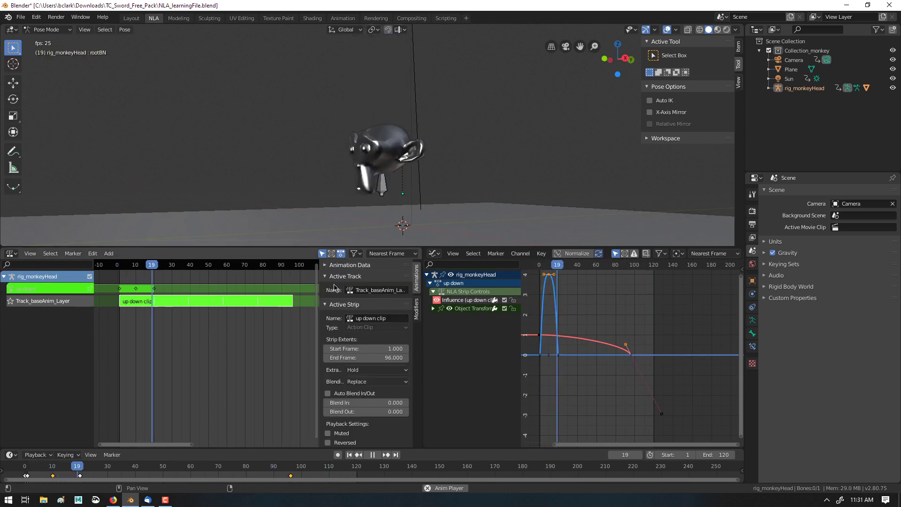
left_click(324, 276)
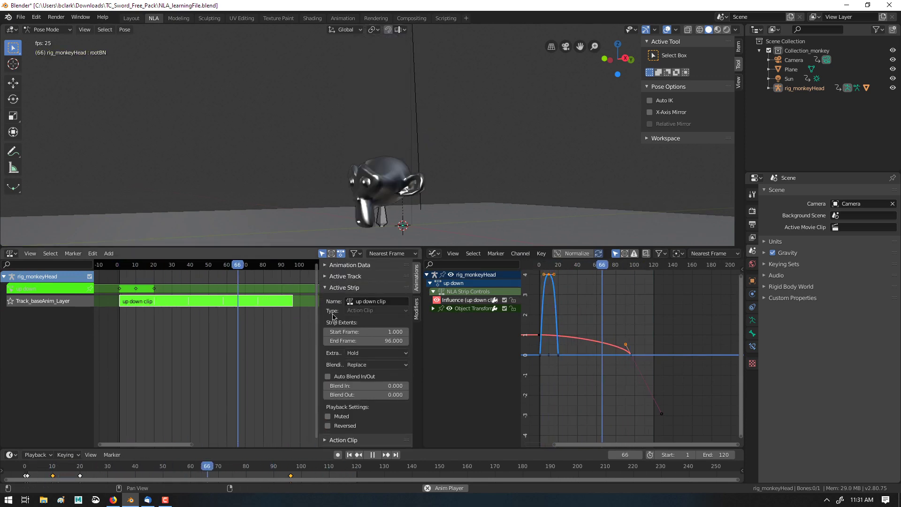
left_click(327, 288)
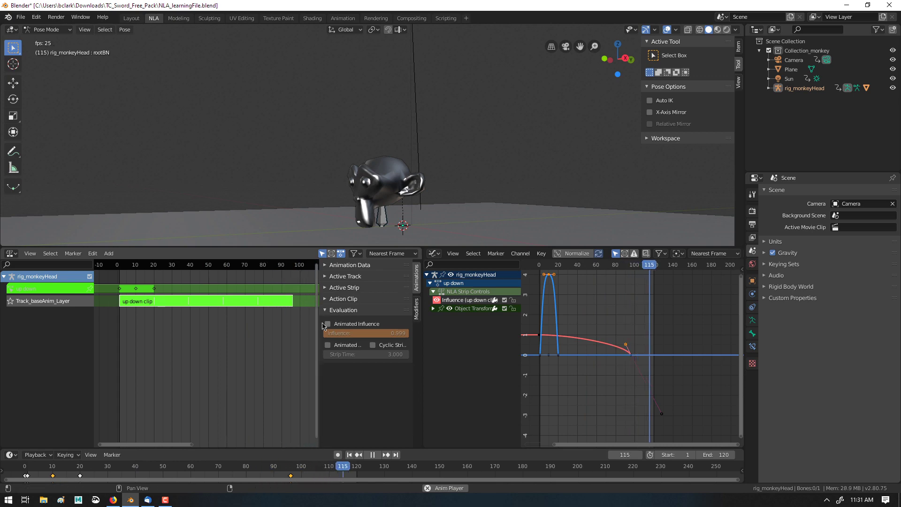
left_click(327, 299)
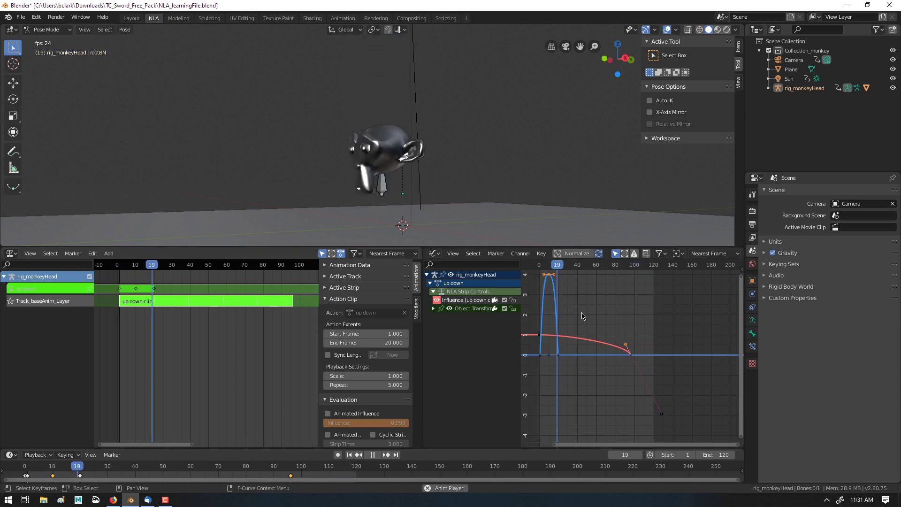
Examine the up down action's motion curve and the strip's repeat setting
scroll(582, 315, "up", 1)
scroll(582, 316, "up", 2)
middle_click_drag(582, 315, 666, 369)
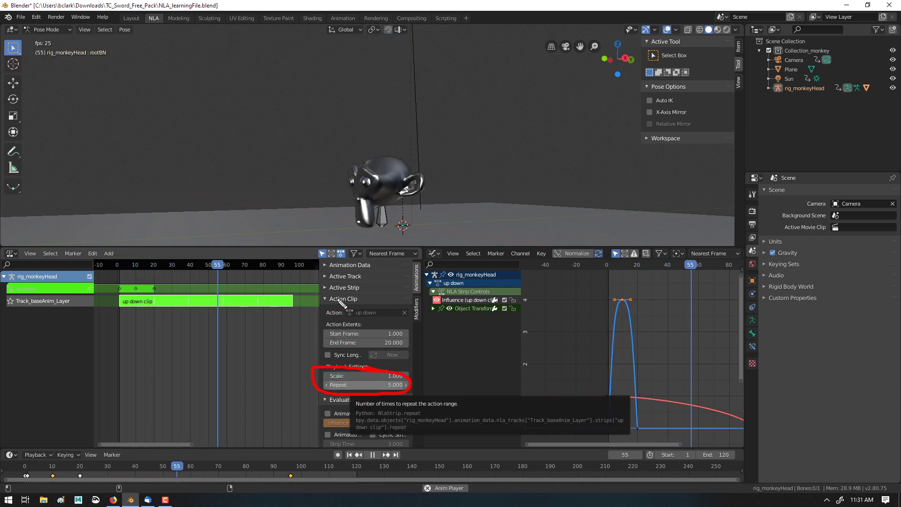
mouse_move(156, 297)
left_mouse_down()
mouse_move(189, 313)
mouse_move(259, 309)
mouse_move(298, 331)
left_mouse_up()
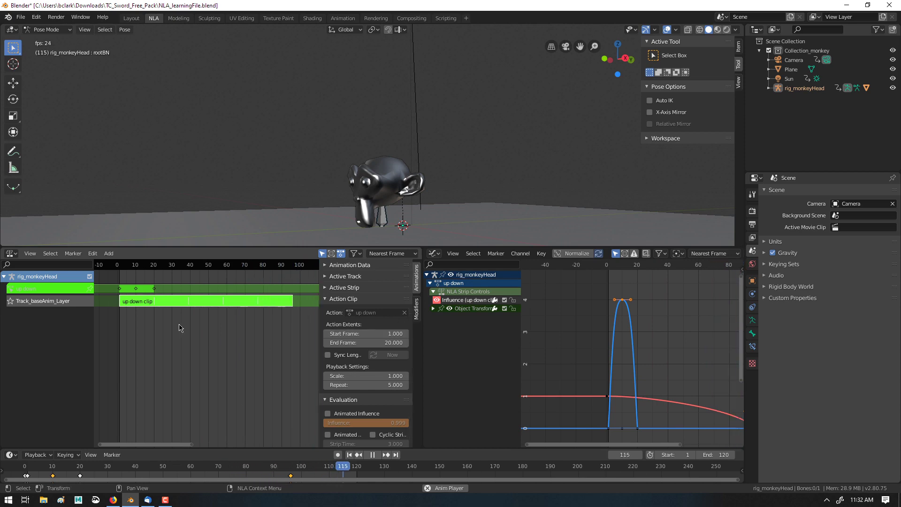
Compare the up down clip inside and outside tweak mode, leaving tweak mode off with the animation playing
key("Tab")
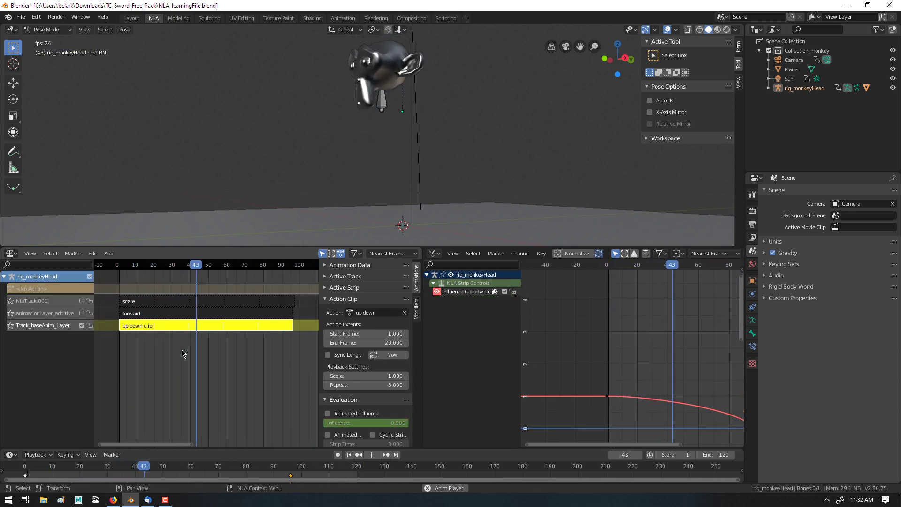
key("Tab")
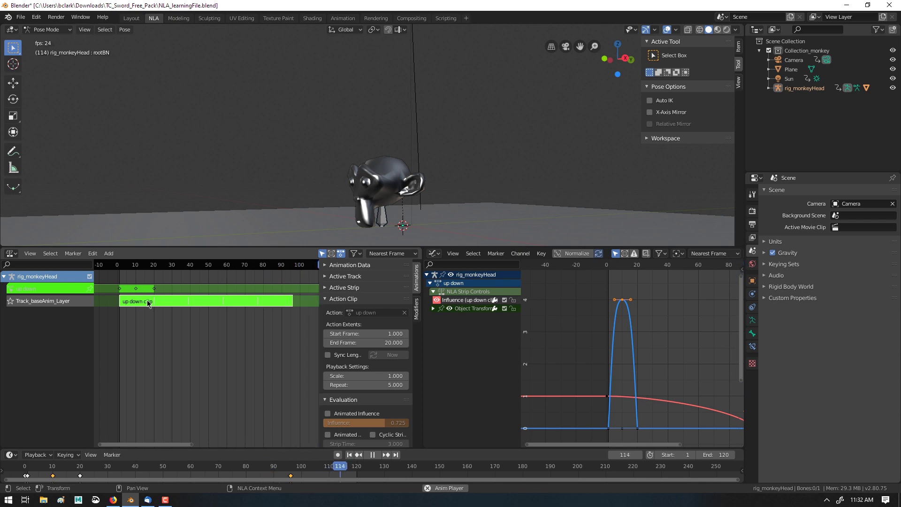
key("space")
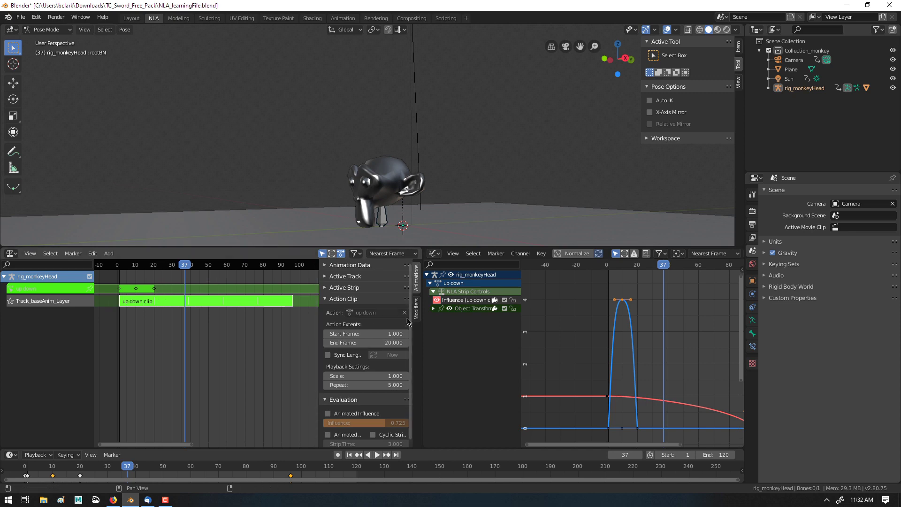
key("Tab")
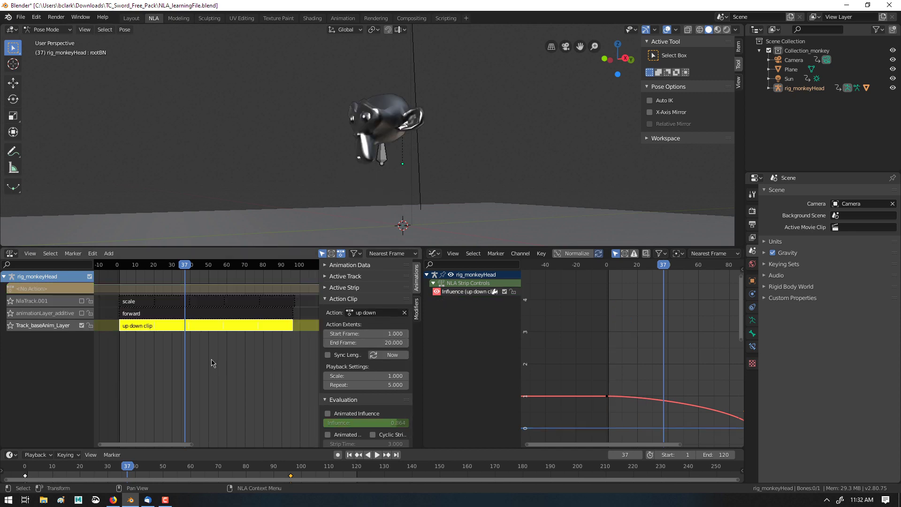
key("space")
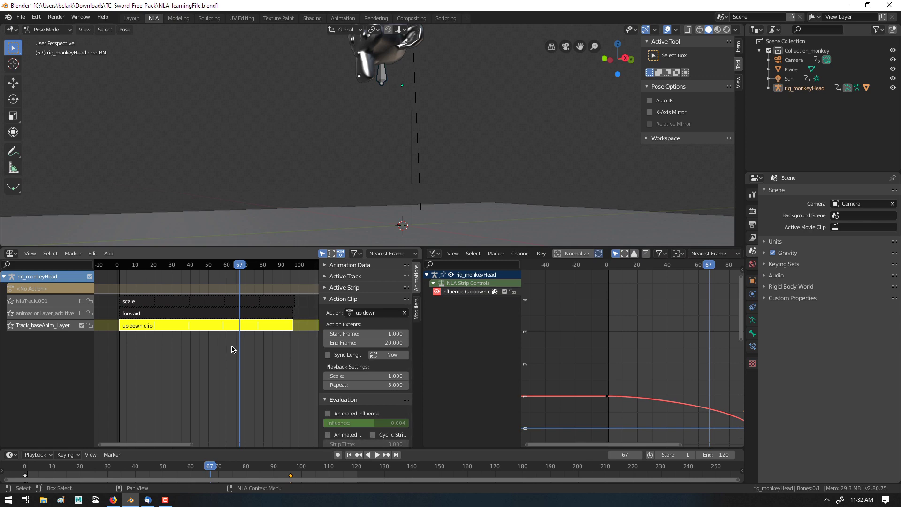
key("Tab")
key("Tab")
key("space")
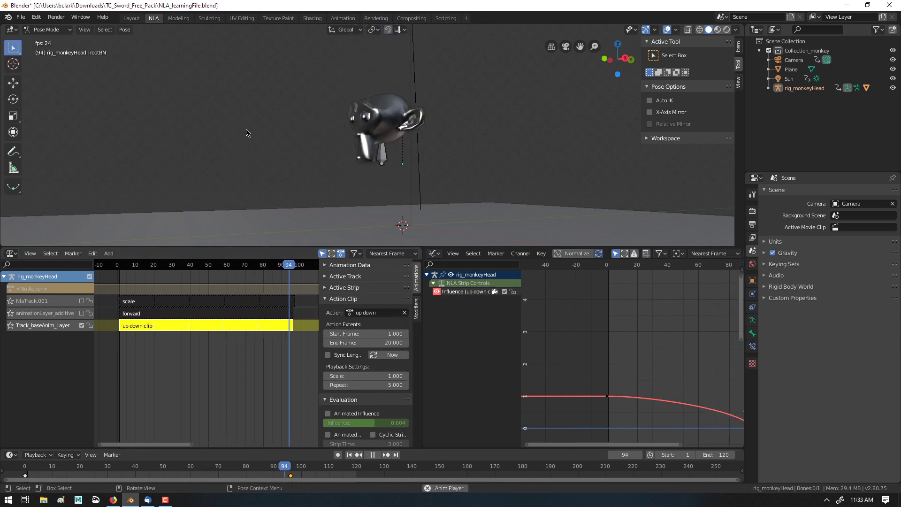
Switch the viewport to rendered shading and view the monkey head with its shadow on the plane from the side
scroll(246, 133, "down", 2)
middle_click_drag(247, 133, 267, 138)
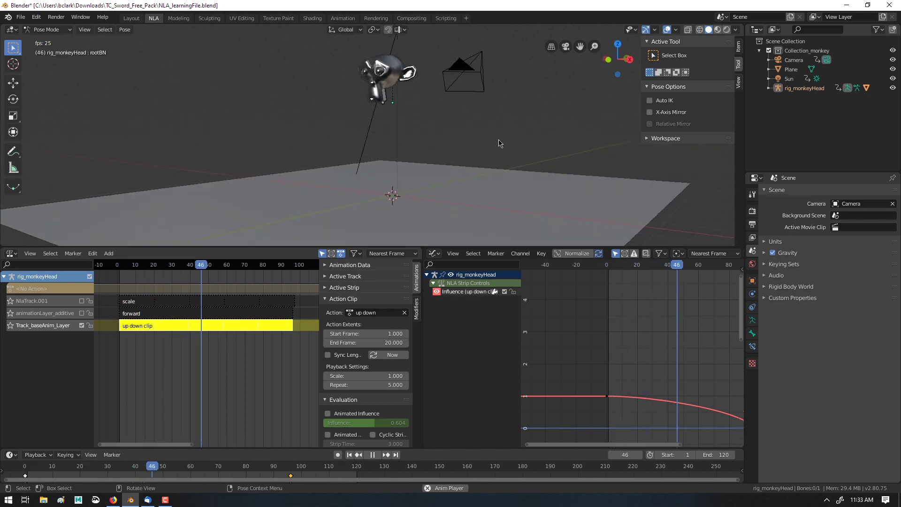
left_click(727, 29)
mouse_move(540, 117)
middle_mouse_down()
mouse_move(489, 134)
mouse_move(543, 78)
mouse_move(510, 111)
mouse_move(404, 93)
middle_mouse_up()
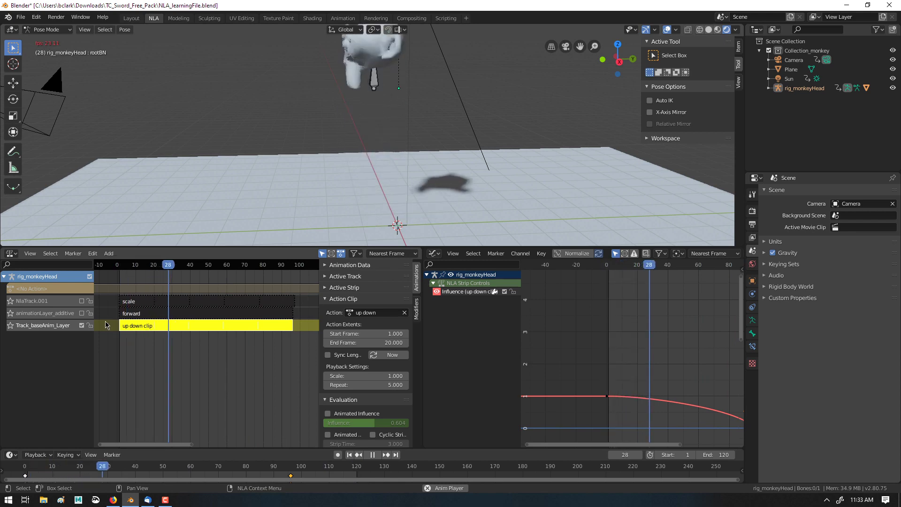
Select and enable the animationLayer_additive track, with the Animation Data and Active Track settings expanded
left_click(57, 313)
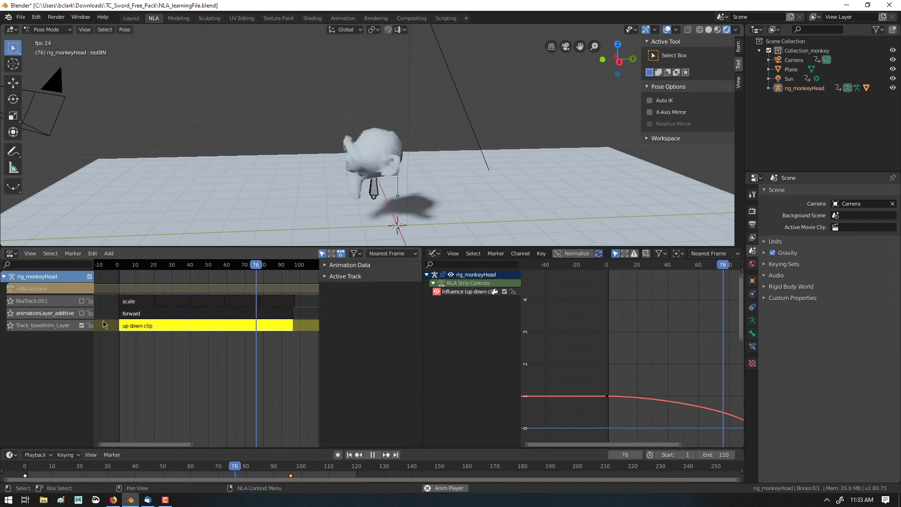
left_click(328, 276)
left_click(329, 265)
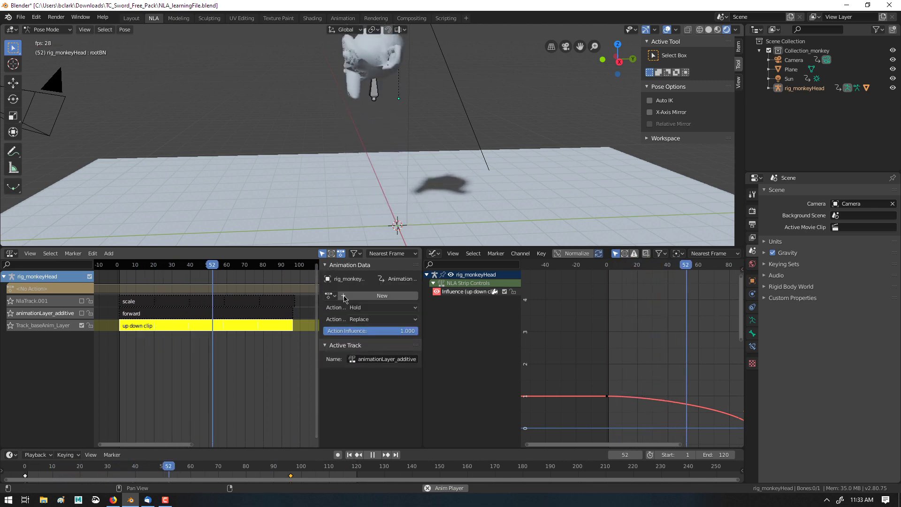
left_click(82, 313)
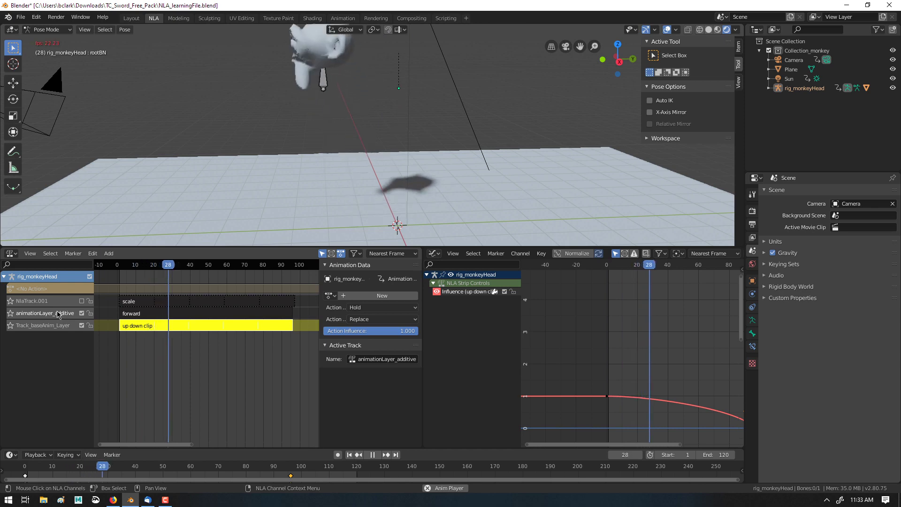
Enter tweak mode on the forward strip and pause playback
left_click(155, 318)
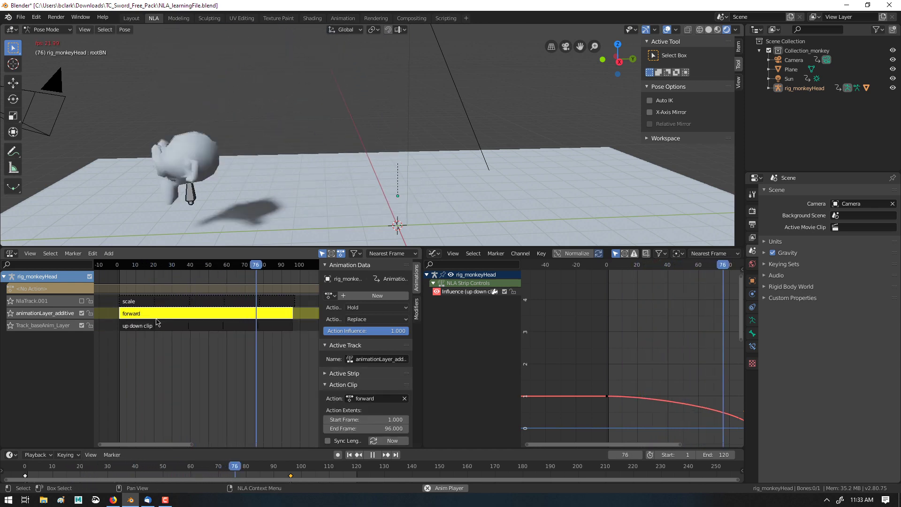
key("Tab")
scroll(626, 374, "down", 3)
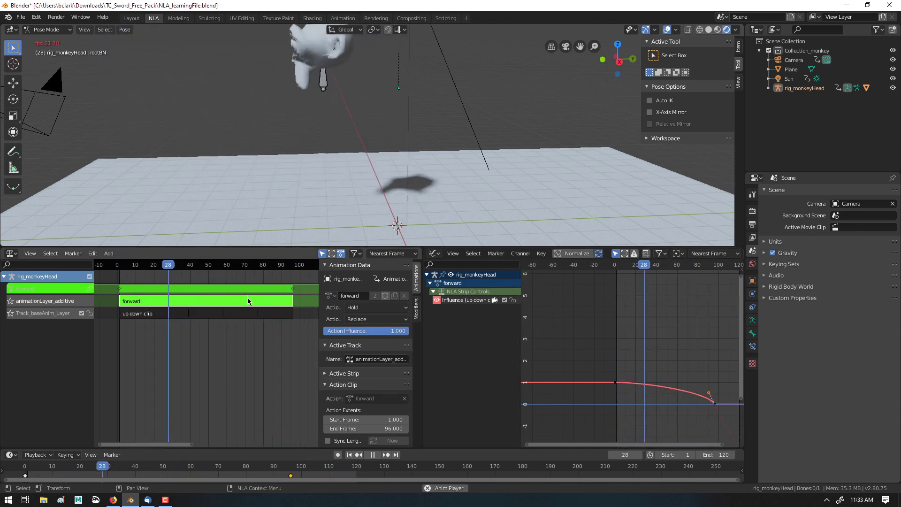
key("space")
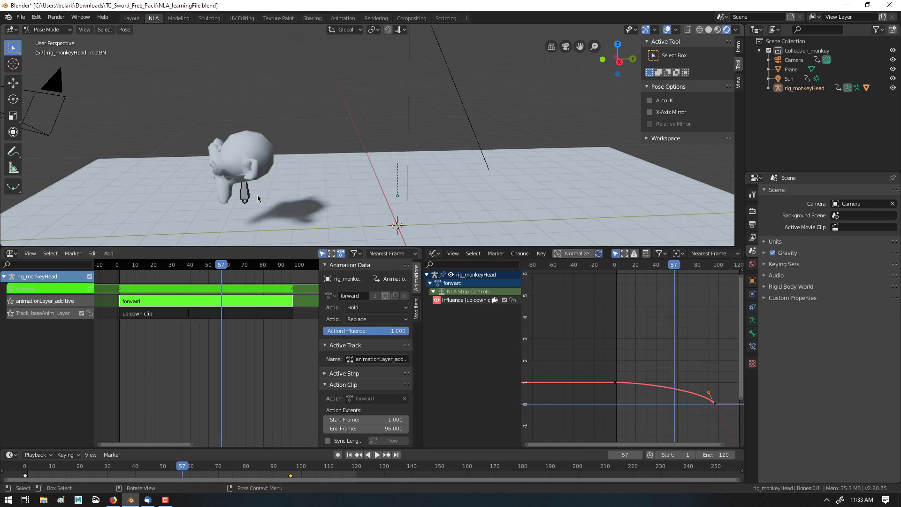
Select the rig's root bone to examine the forward action's location curve in the graph editor
left_click(245, 192)
scroll(597, 362, "down", 3)
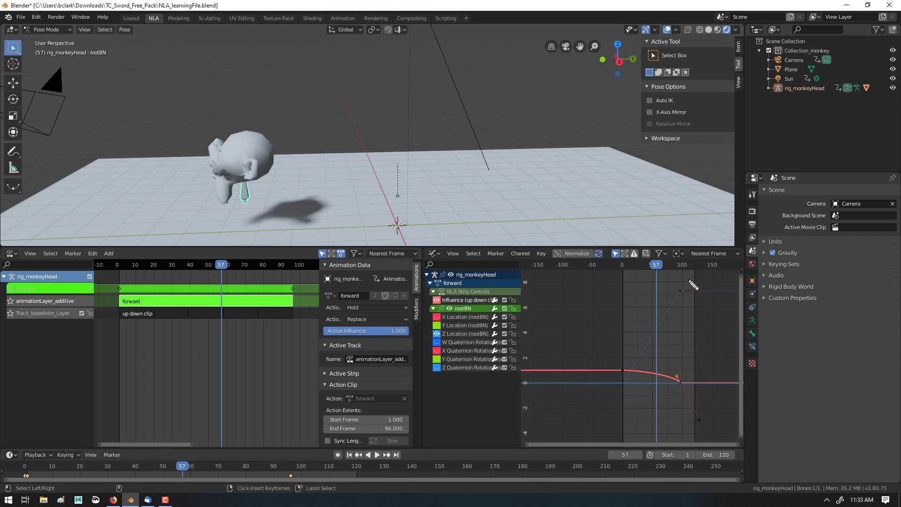
mouse_move(694, 285)
left_mouse_down()
mouse_move(639, 376)
mouse_move(719, 247)
left_mouse_up()
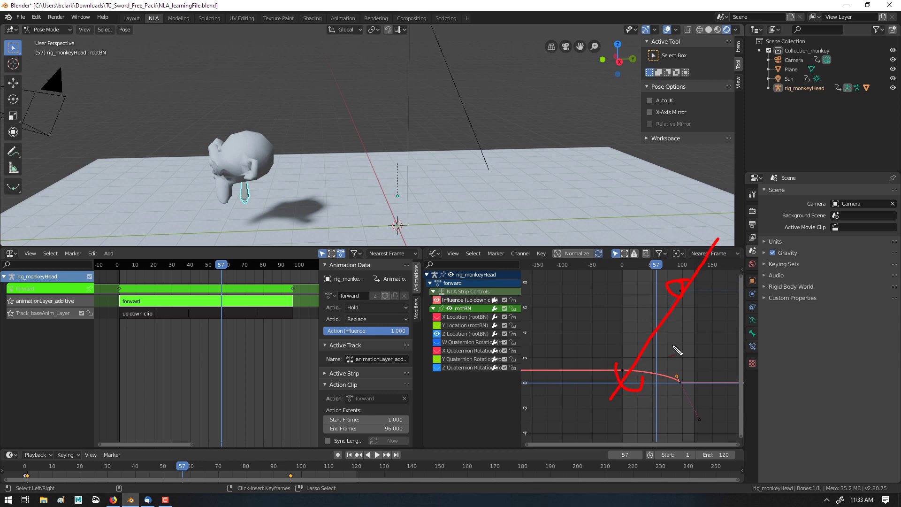
key("Escape")
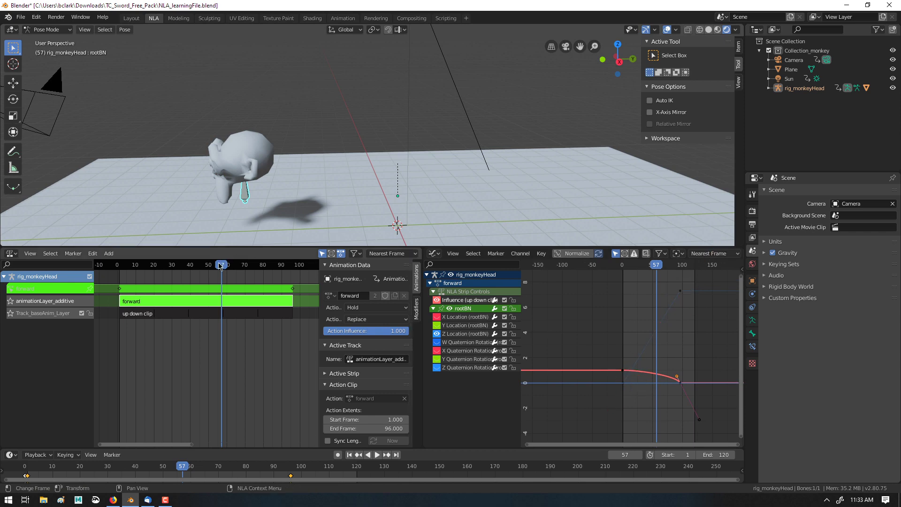
Replay the combined forward and up-down motion from near the start and pause it at frame 61
key("space")
left_click(125, 267)
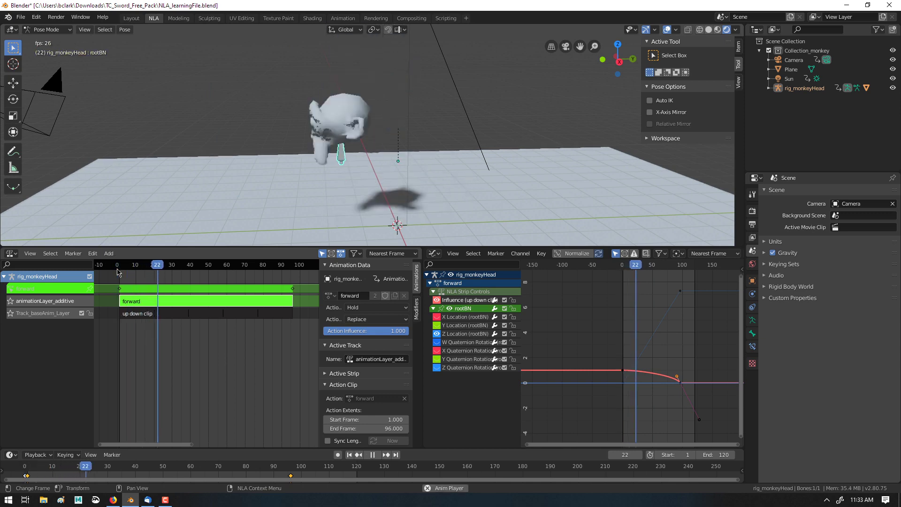
key("space")
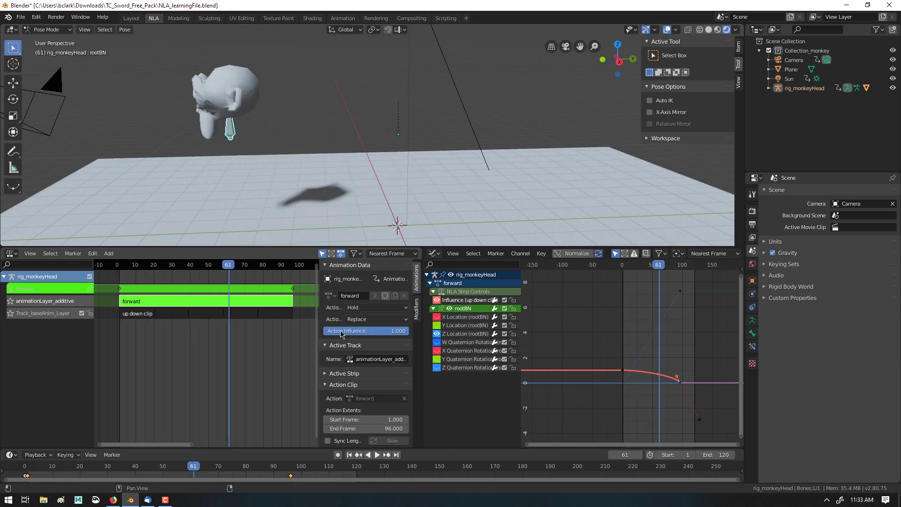
Exit tweak mode on the forward strip and collapse the Animation Data settings
key("Tab")
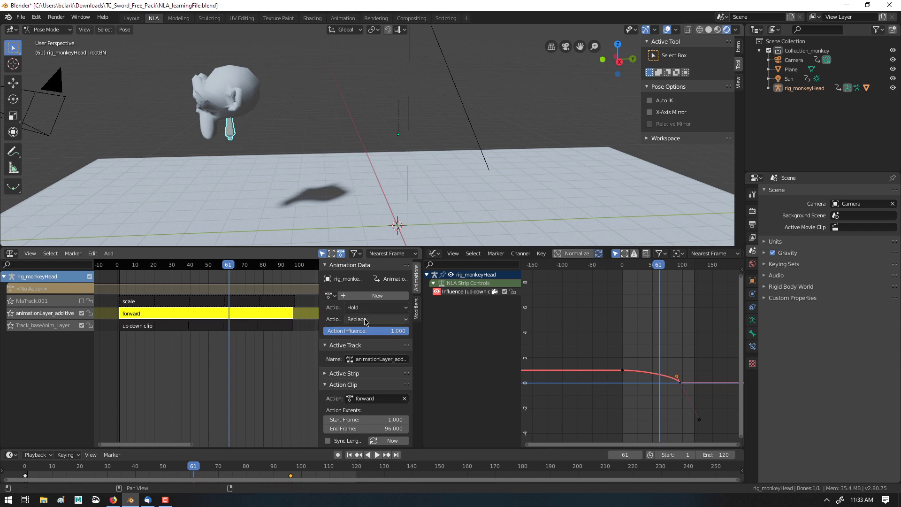
left_click(323, 264)
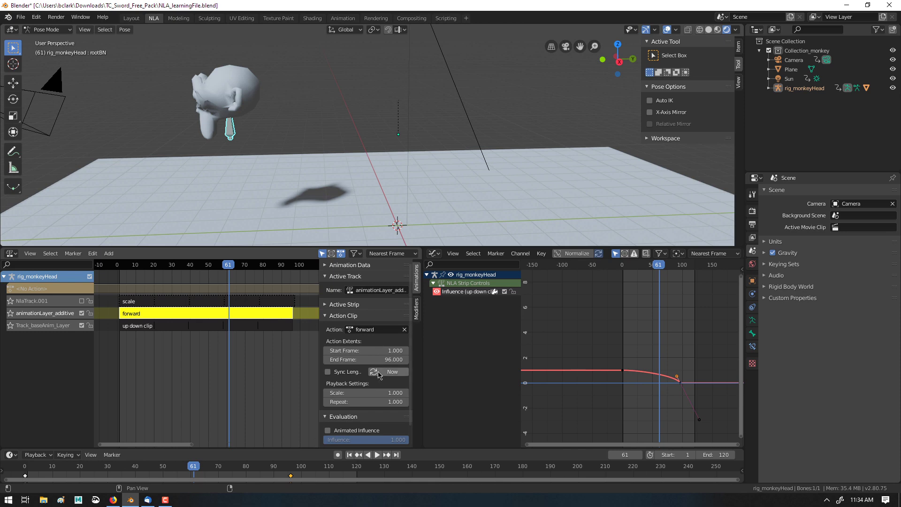
Expand the forward strip's Active Strip settings and examine its Hold extrapolation and Add blending mode
left_click(331, 305)
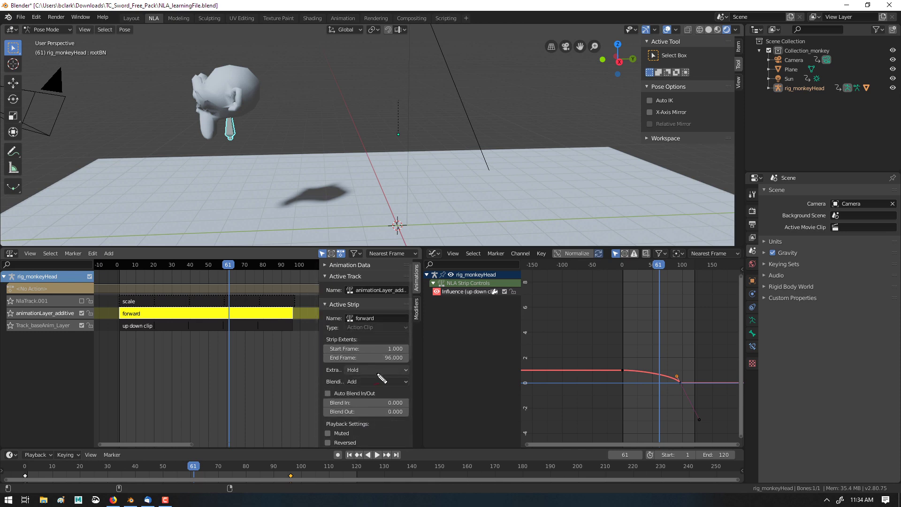
mouse_move(343, 366)
left_mouse_down()
mouse_move(390, 384)
mouse_move(346, 360)
left_mouse_up()
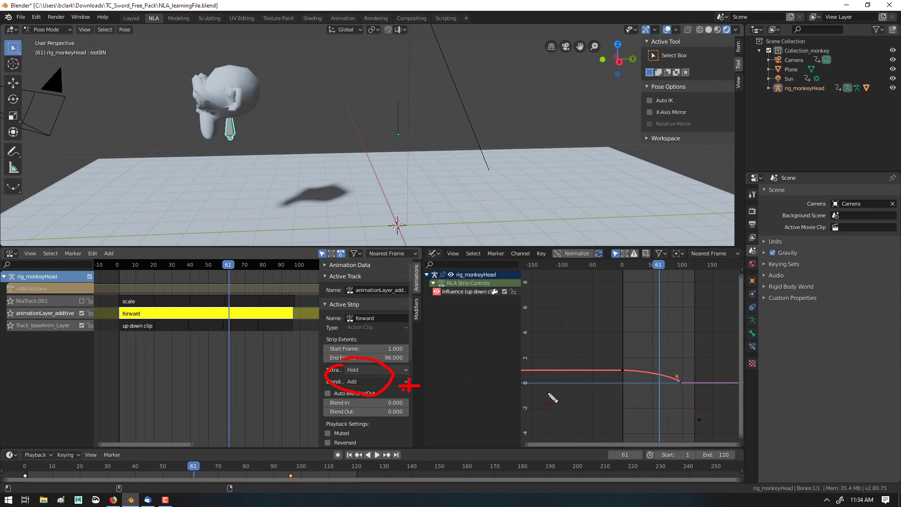
left_click_drag(550, 382, 563, 403)
left_click_drag(591, 325, 594, 364)
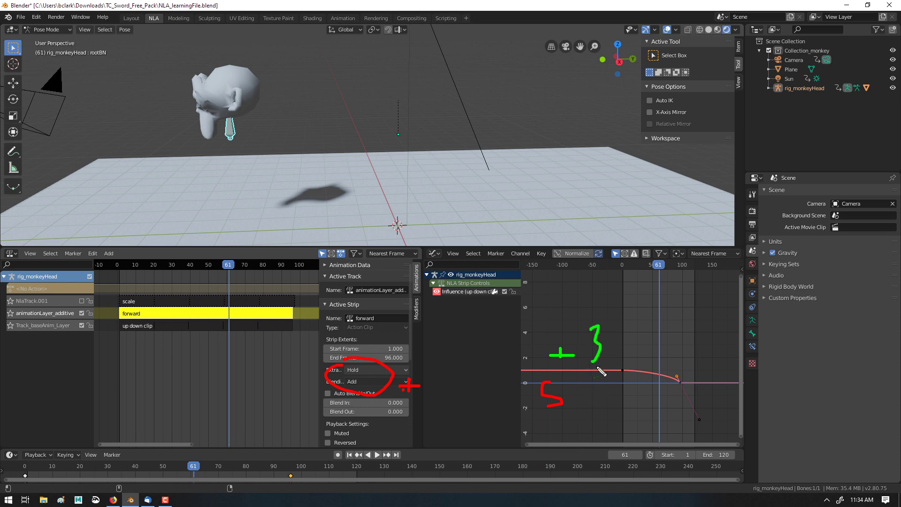
left_click_drag(556, 312, 587, 321)
mouse_move(665, 323)
left_mouse_down()
mouse_move(681, 363)
mouse_move(646, 309)
left_mouse_up()
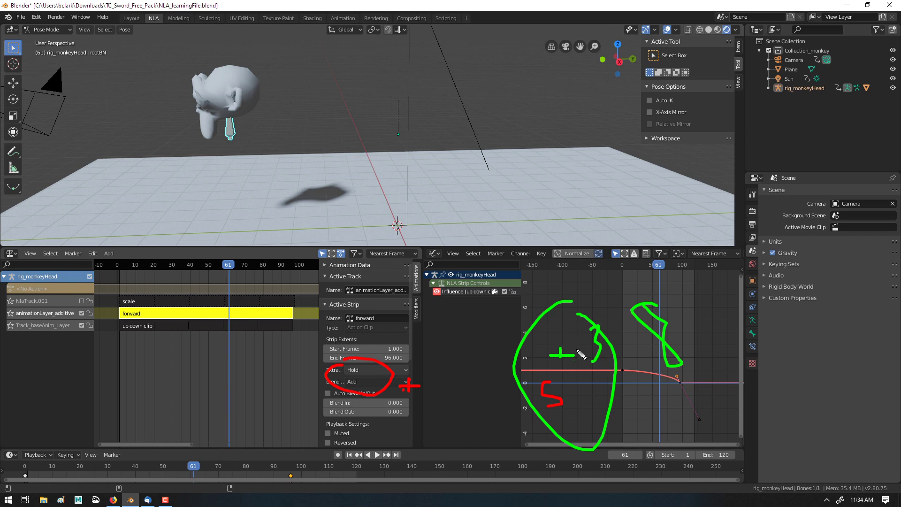
mouse_move(542, 341)
left_mouse_down()
mouse_move(607, 324)
mouse_move(526, 339)
left_mouse_up()
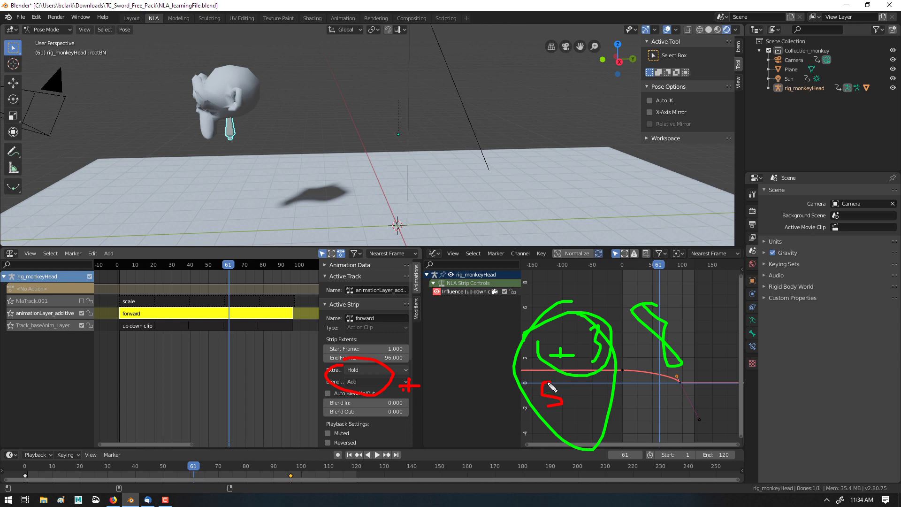
left_click_drag(558, 279, 556, 307)
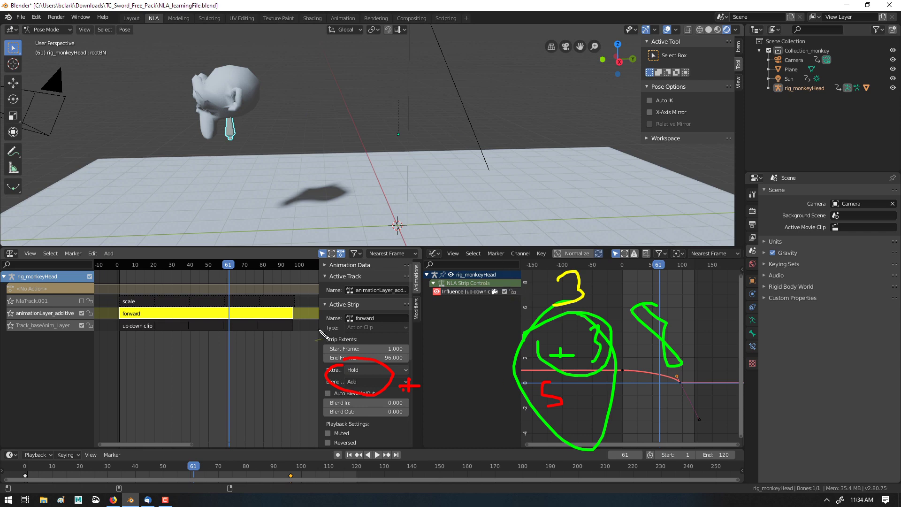
mouse_move(505, 328)
left_mouse_down()
mouse_move(615, 305)
mouse_move(525, 267)
mouse_move(530, 323)
left_mouse_up()
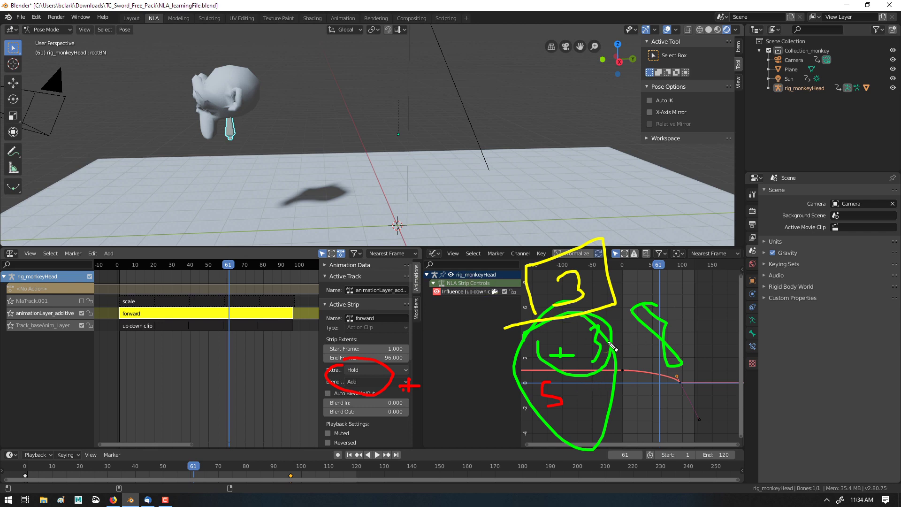
key("Escape")
Play the animation and disable and re-enable the animationLayer_additive track to compare the motion with and without it
key("space")
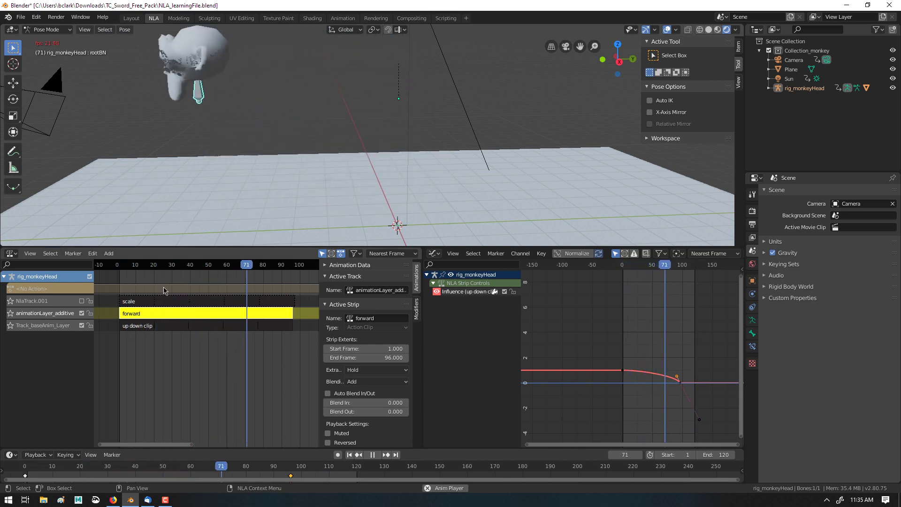
scroll(409, 374, "down", 4)
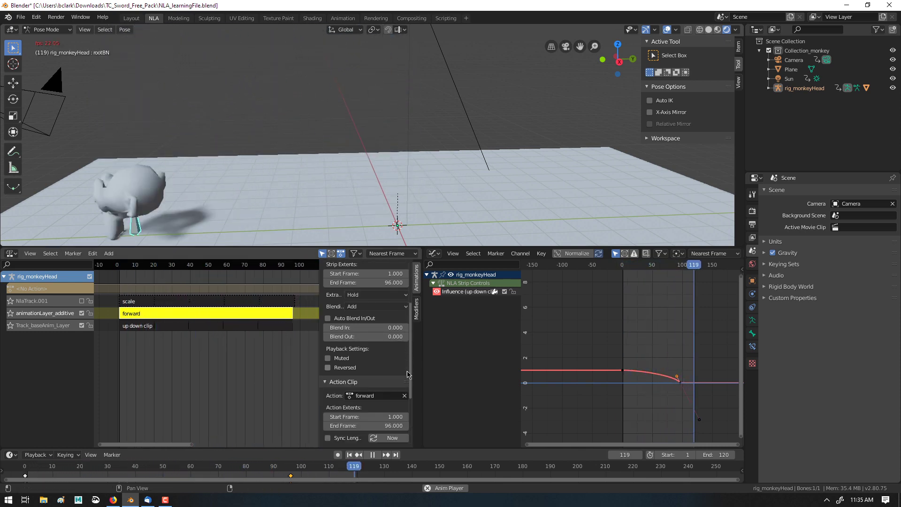
left_click(81, 314)
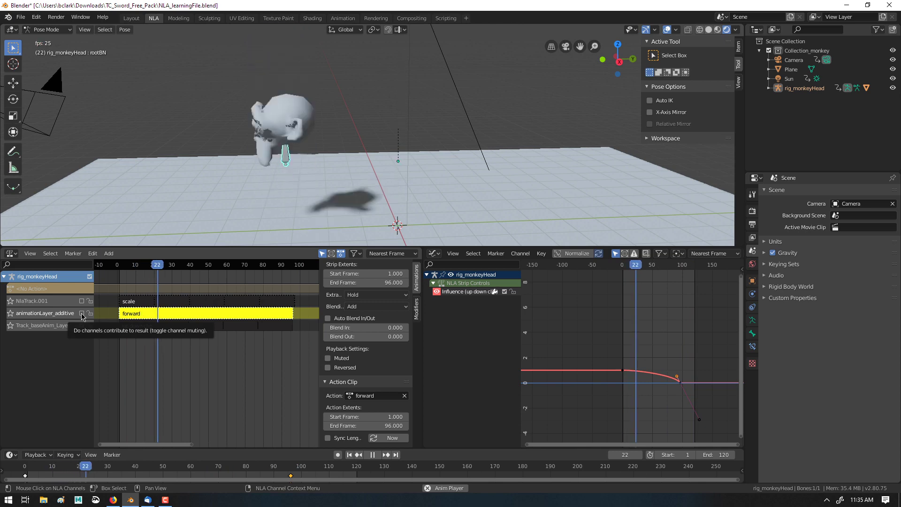
left_click(82, 314)
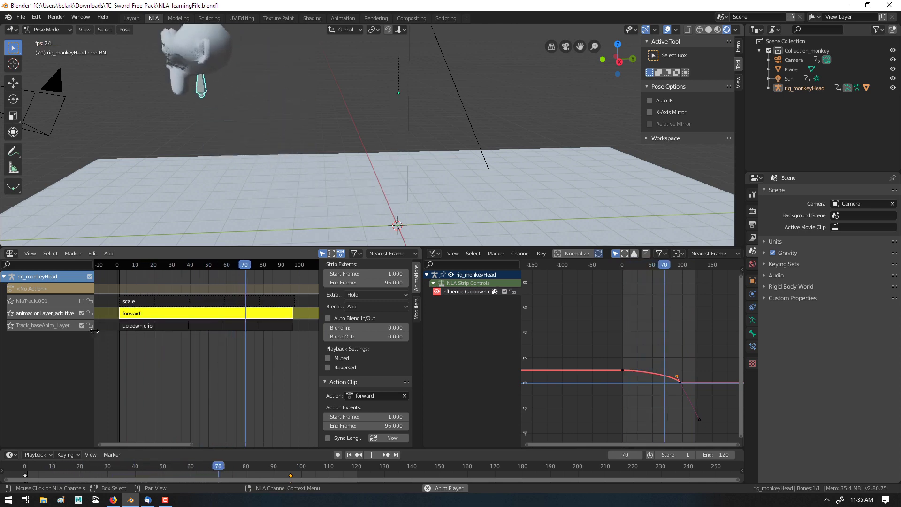
Toggle the forward strip's Muted playback setting on and off while the animation plays
left_click(328, 358)
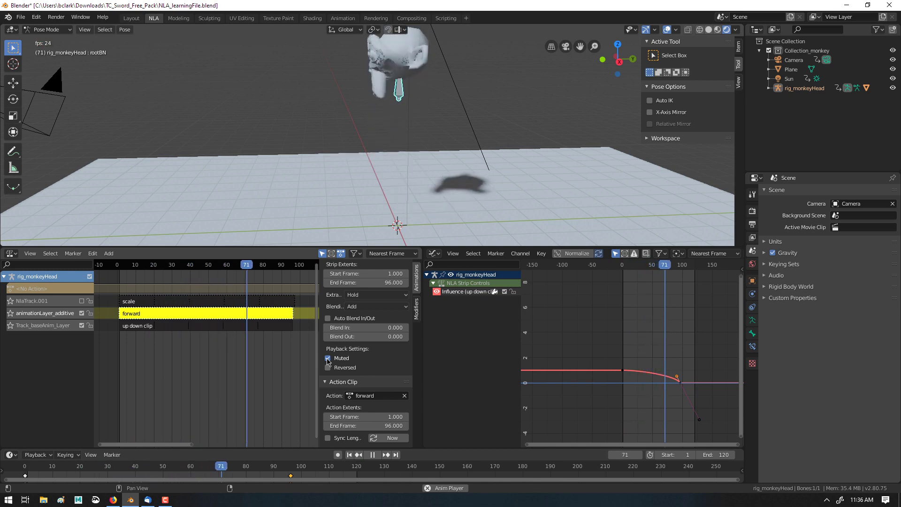
left_click(328, 358)
left_click(83, 314)
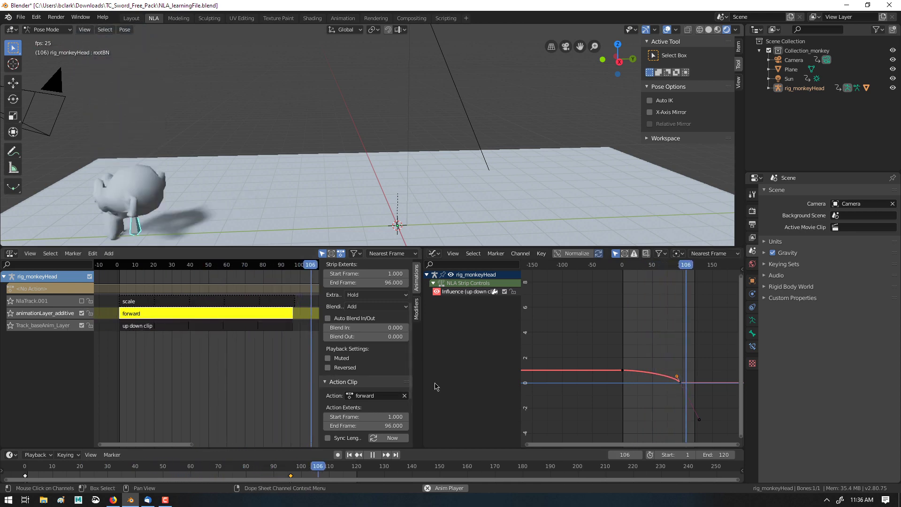
left_click(327, 358)
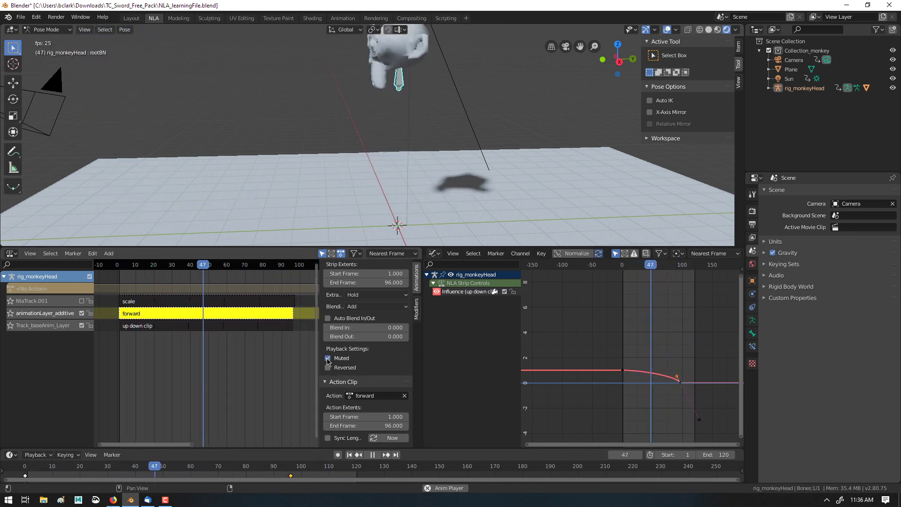
left_click(328, 358)
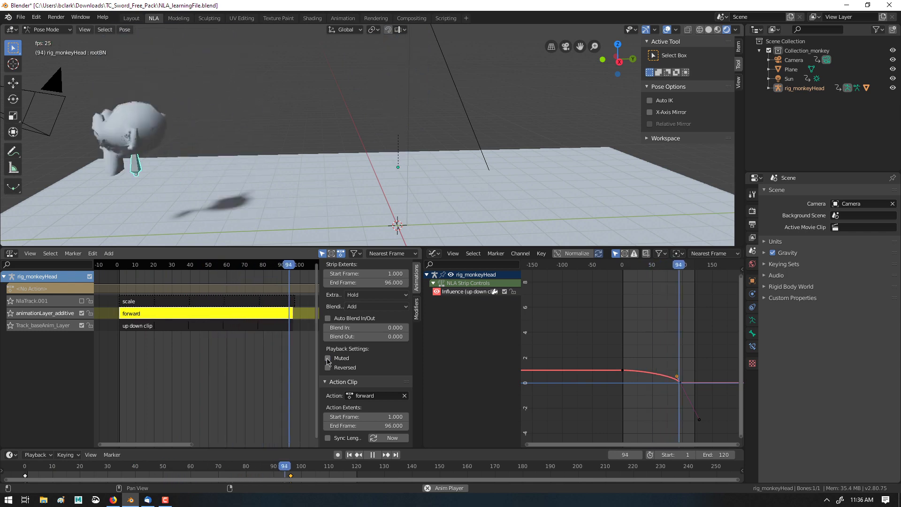
left_click(328, 359)
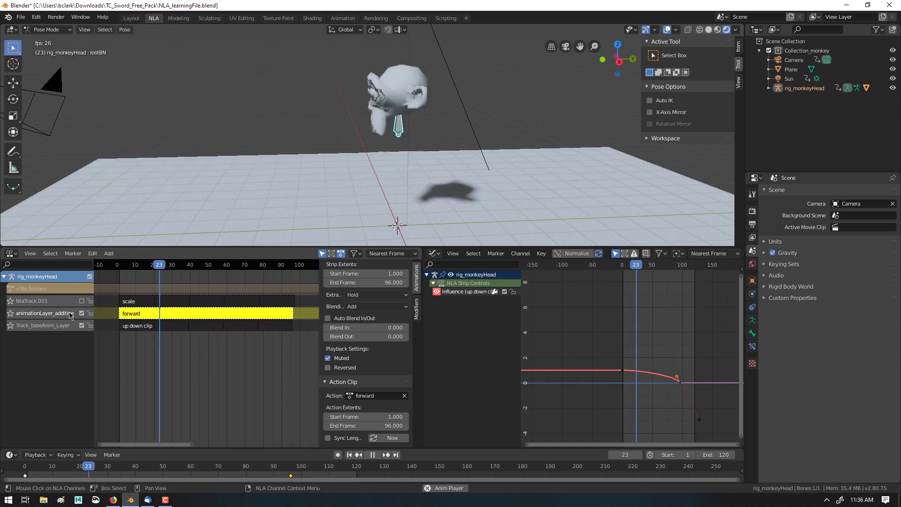
Unmute the forward strip and toggle solo on the animationLayer_additive track during playback, leaving solo off
left_click(10, 313)
left_click(328, 358)
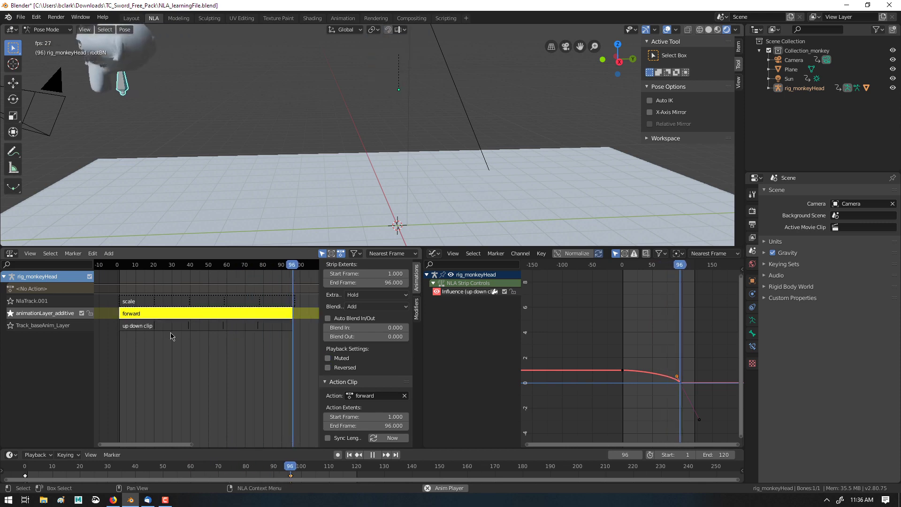
middle_click_drag(242, 191, 251, 175)
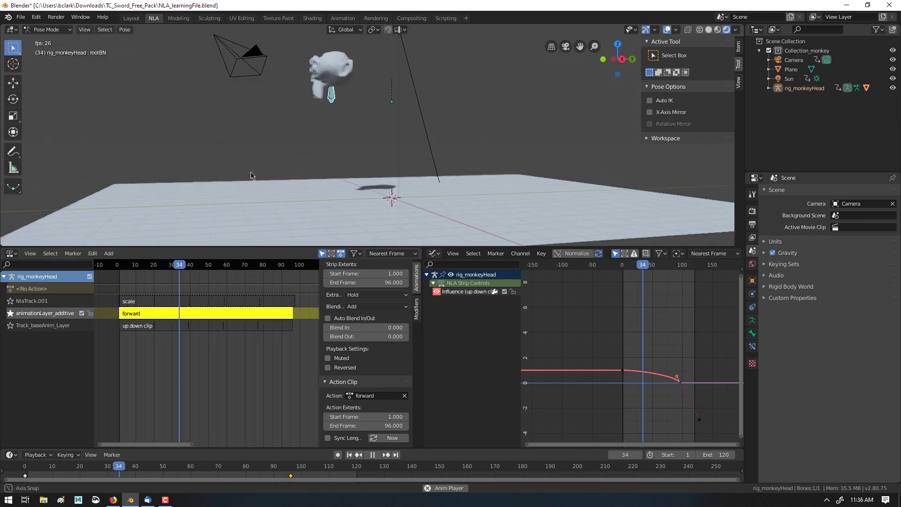
left_click(11, 313)
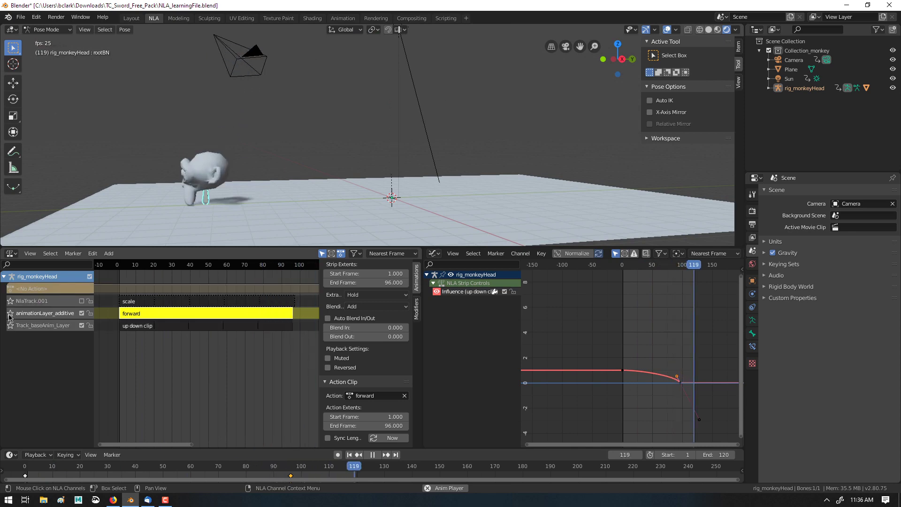
left_click(10, 314)
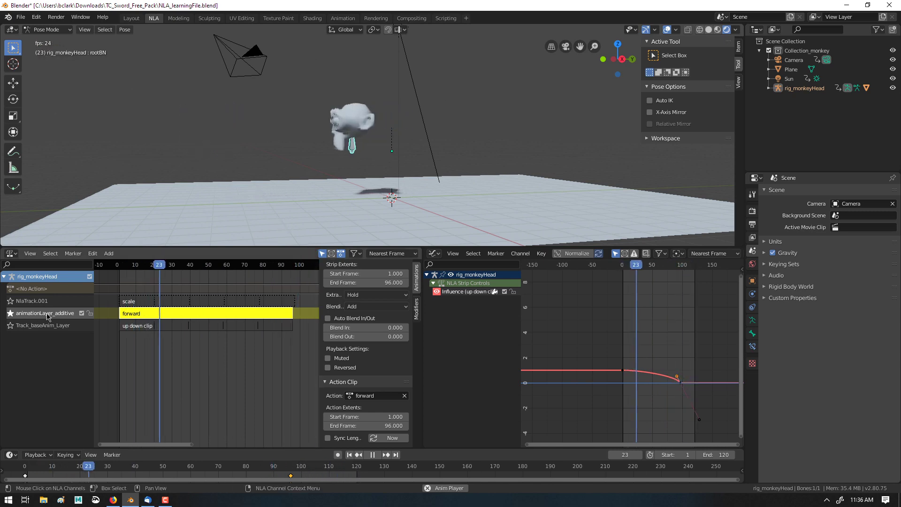
left_click(11, 314)
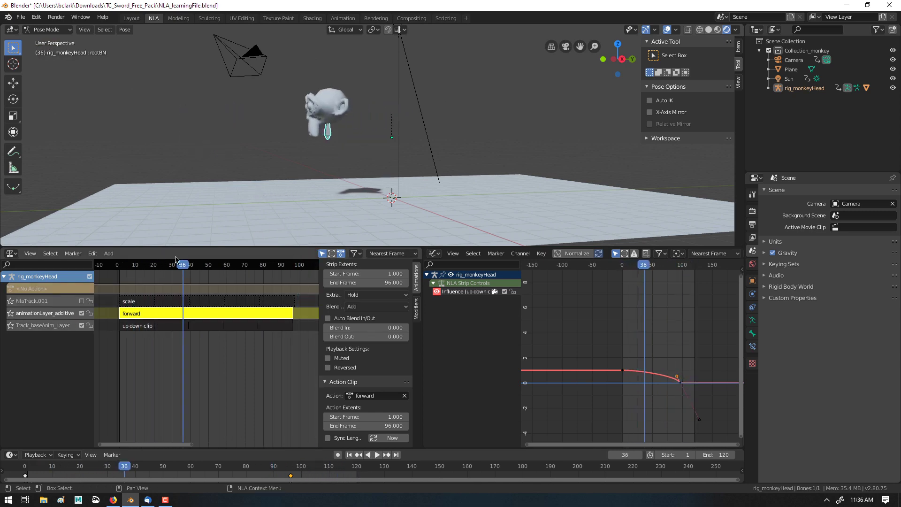
Scrub the timeline and replay the animation while soloing and unsoloing the animationLayer_additive track to compare the results
left_click_drag(177, 265, 189, 276)
left_click(10, 313)
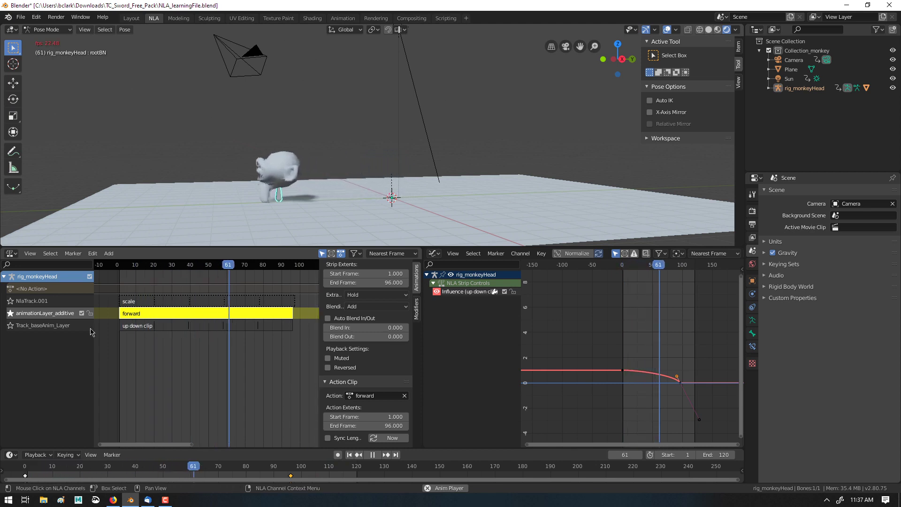
left_click(10, 314)
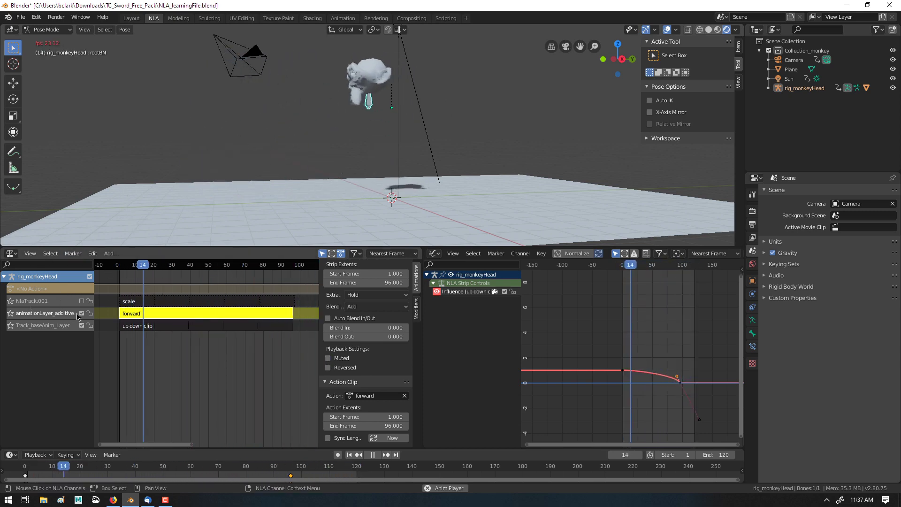
left_click(11, 313)
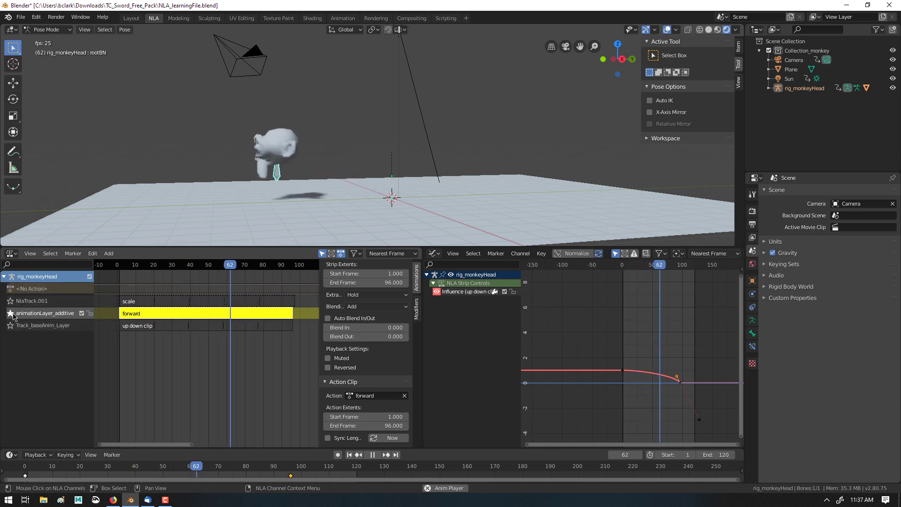
left_click(11, 313)
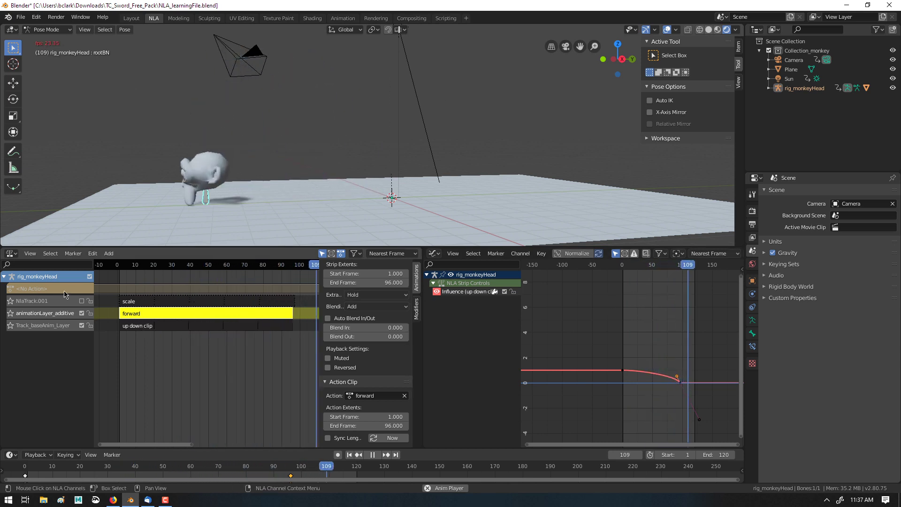
Lock the Track_baseAnim_Layer track against strip editing and unlock it again
left_click(90, 325)
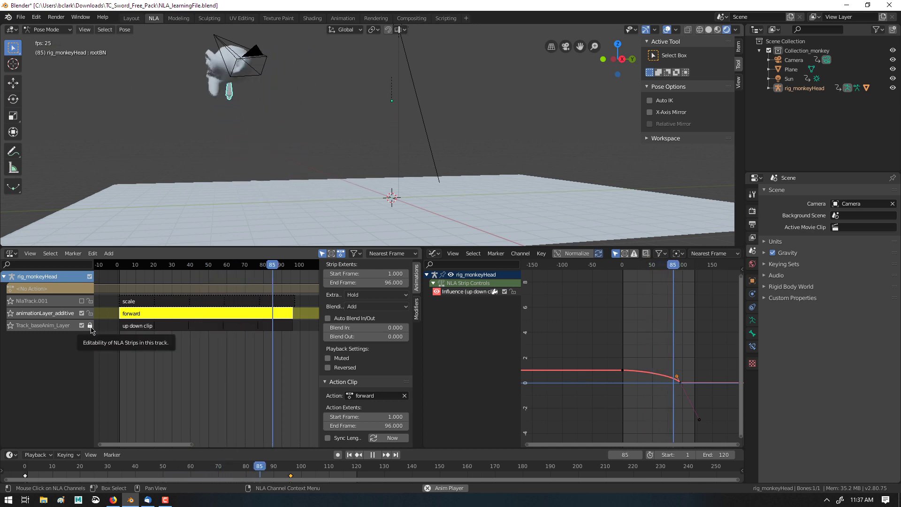
left_click(91, 326)
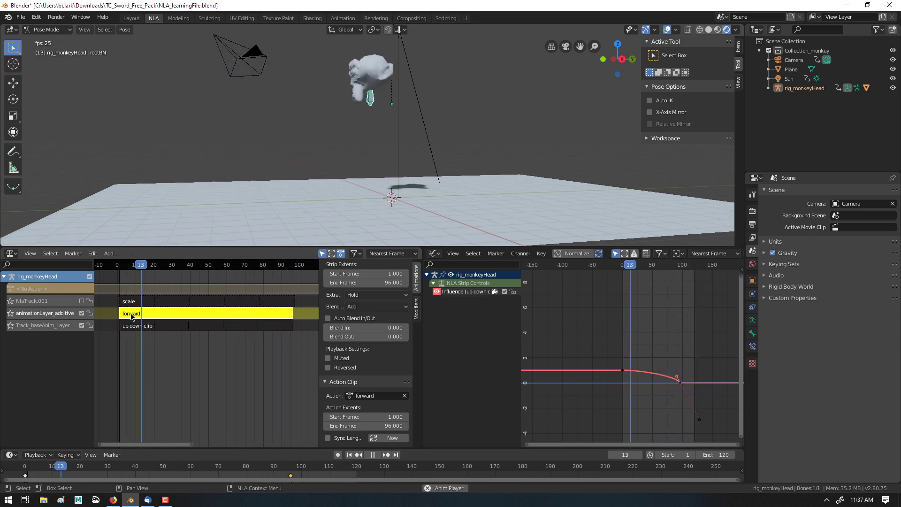
Enter tweak mode on the forward strip
key("Tab")
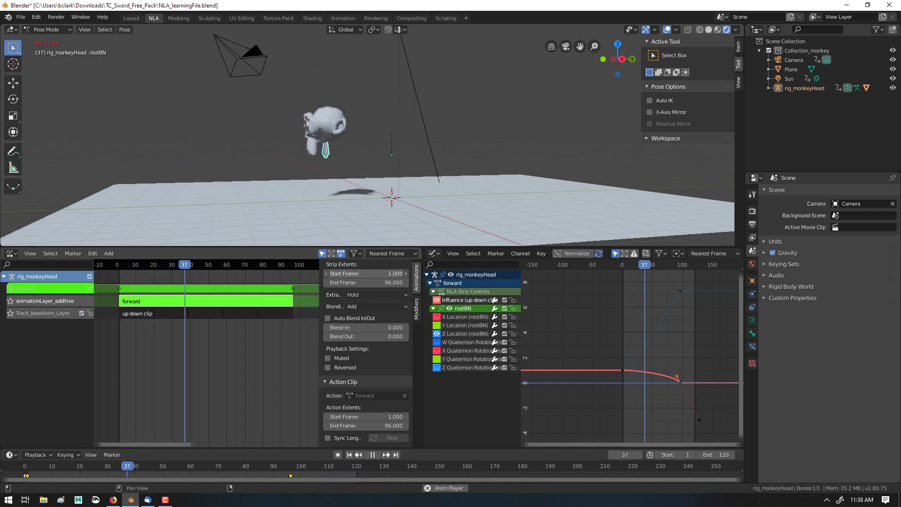
Try start frames such as 17.5 and 16.8 for the forward strip in tweak mode, undoing each change
left_click_drag(366, 273, 443, 273)
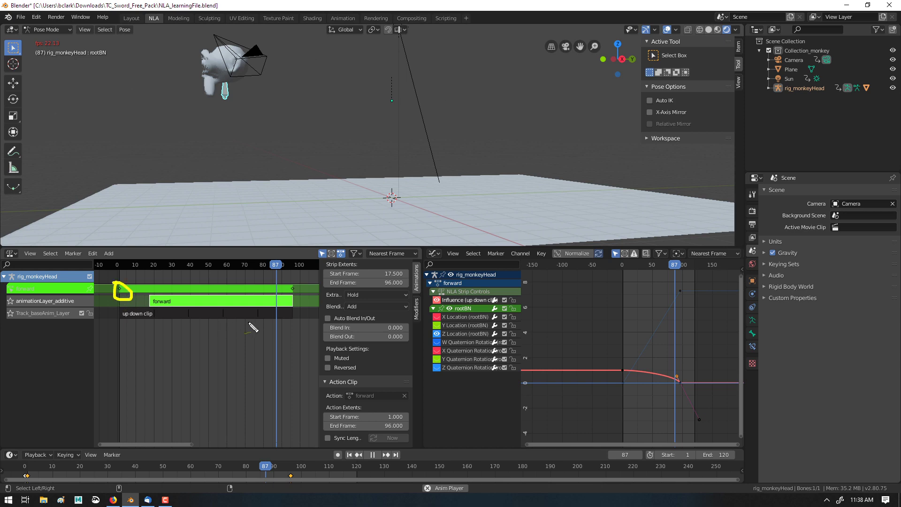
key("ctrl+z")
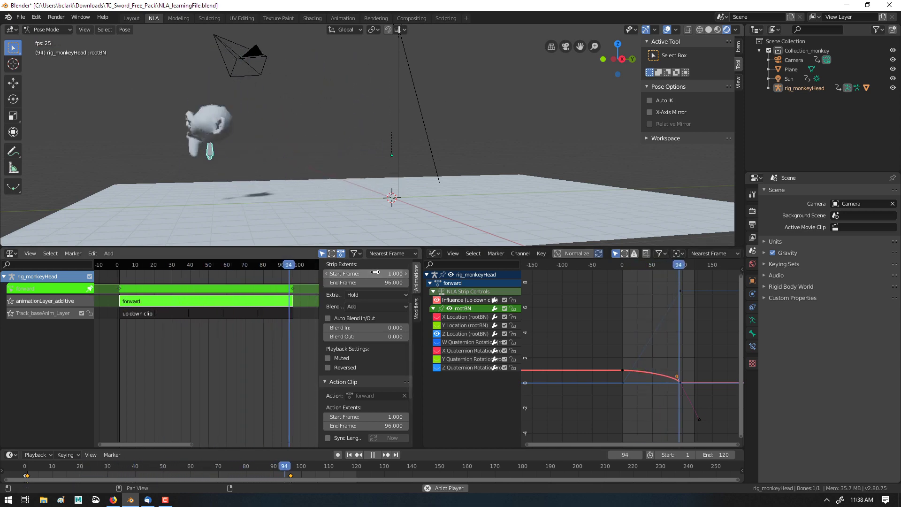
left_click_drag(376, 274, 395, 273)
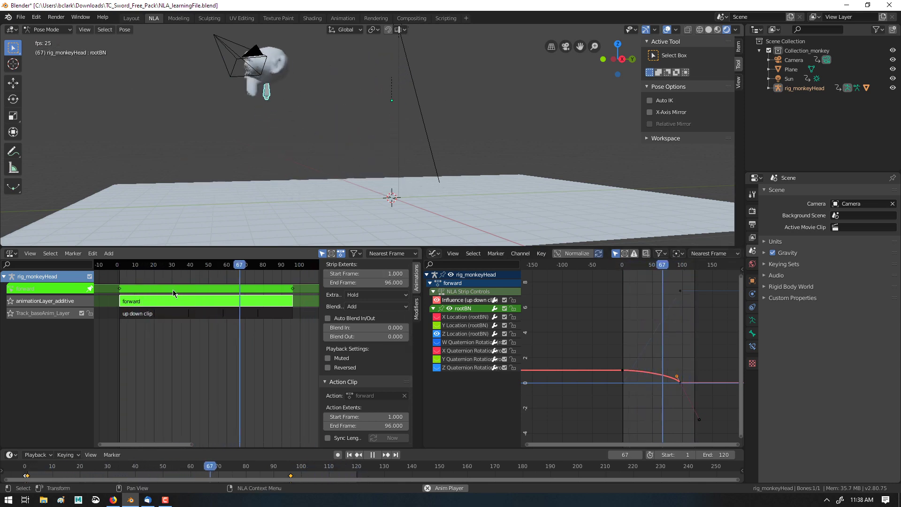
key("ctrl+z")
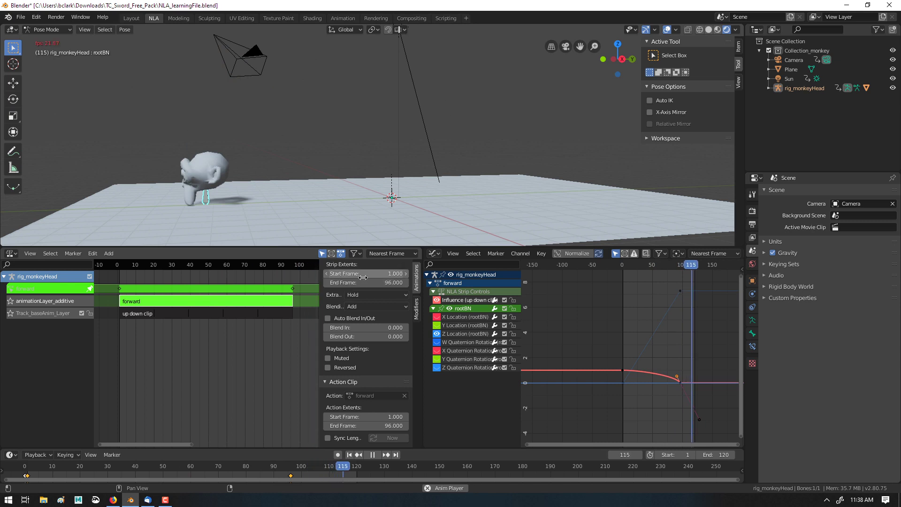
left_click_drag(363, 277, 382, 278)
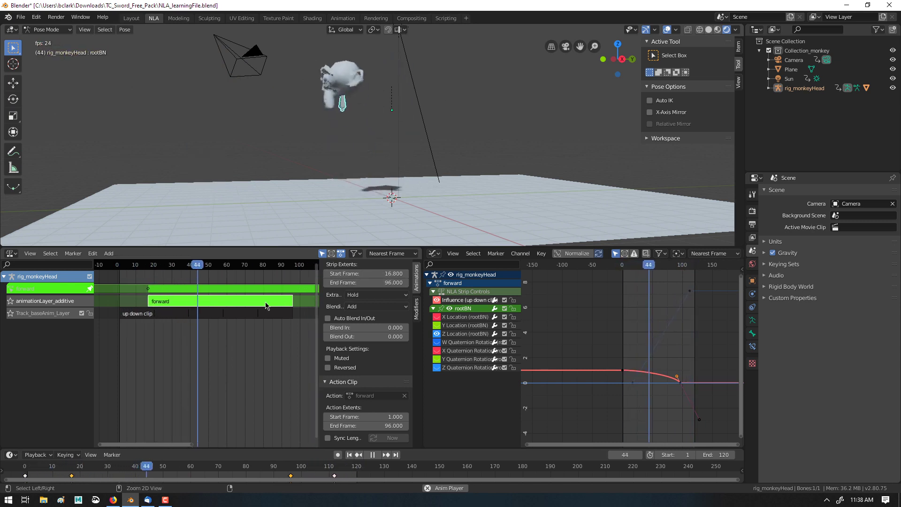
key("ctrl+z")
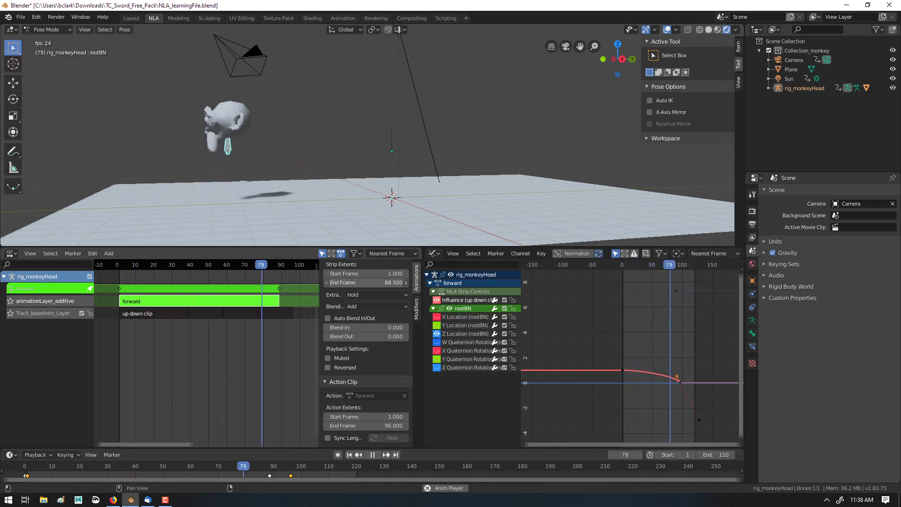
Try different extents for the forward strip in tweak mode, such as start frame 4.3 and end frames 86.4 and 81.1
mouse_move(366, 282)
left_mouse_down()
mouse_move(341, 283)
mouse_move(398, 285)
mouse_move(338, 280)
mouse_move(390, 281)
mouse_move(354, 273)
left_mouse_up()
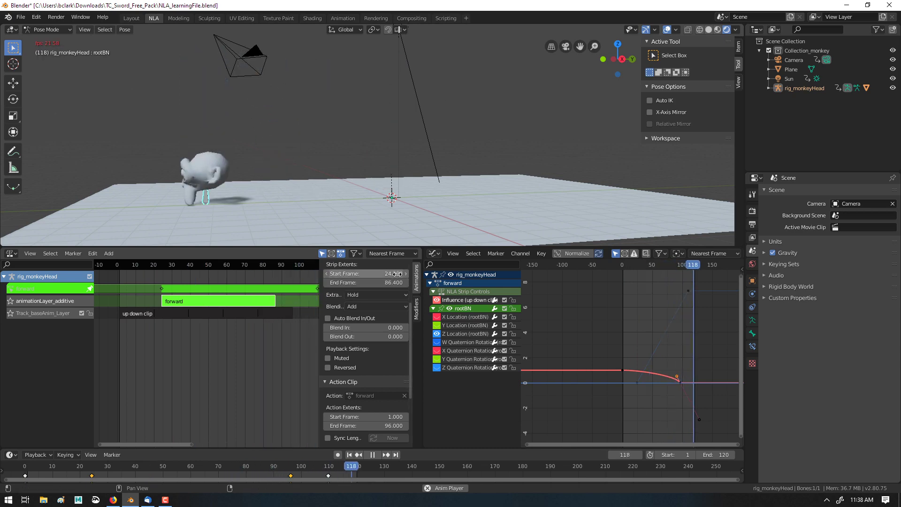
left_click_drag(398, 274, 375, 274)
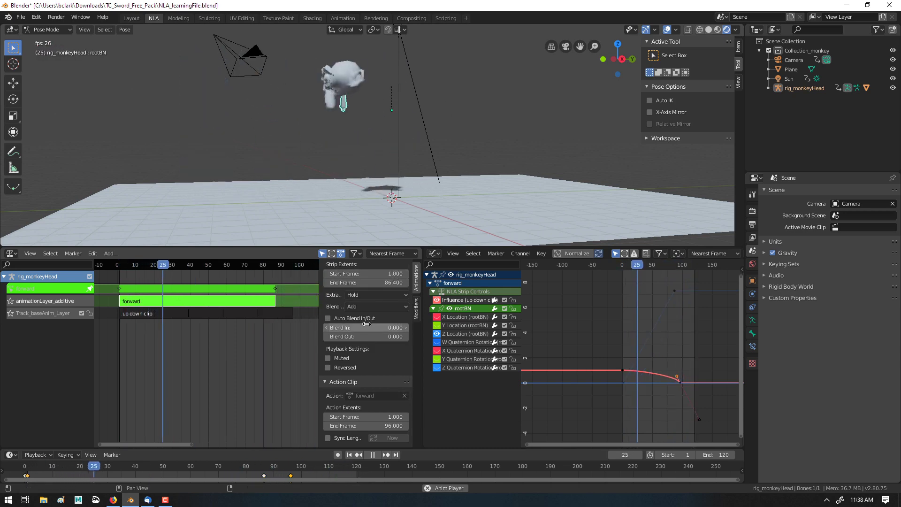
left_click_drag(394, 283, 385, 283)
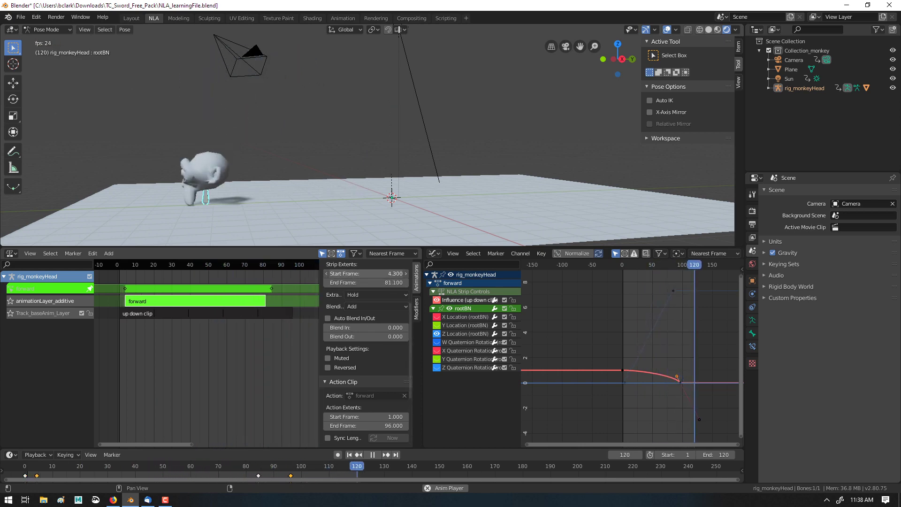
mouse_move(366, 273)
left_mouse_down()
mouse_move(376, 273)
mouse_move(340, 283)
mouse_move(371, 274)
left_mouse_up()
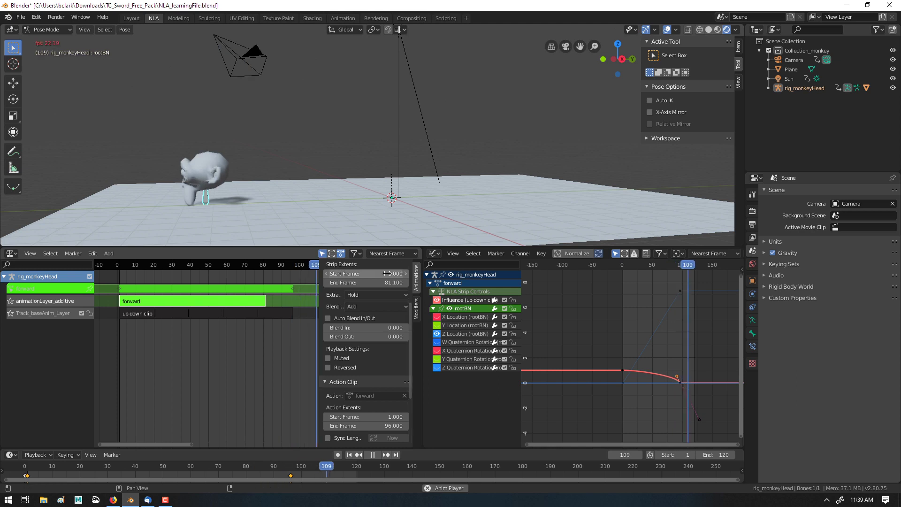
Set the forward strip's end frame to 96.1 and exit tweak mode
left_click_drag(371, 283, 399, 283)
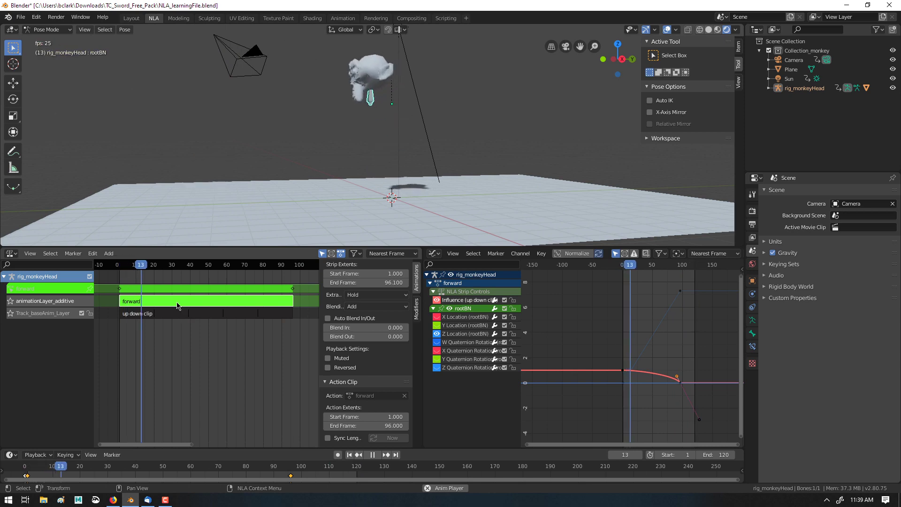
key("Tab")
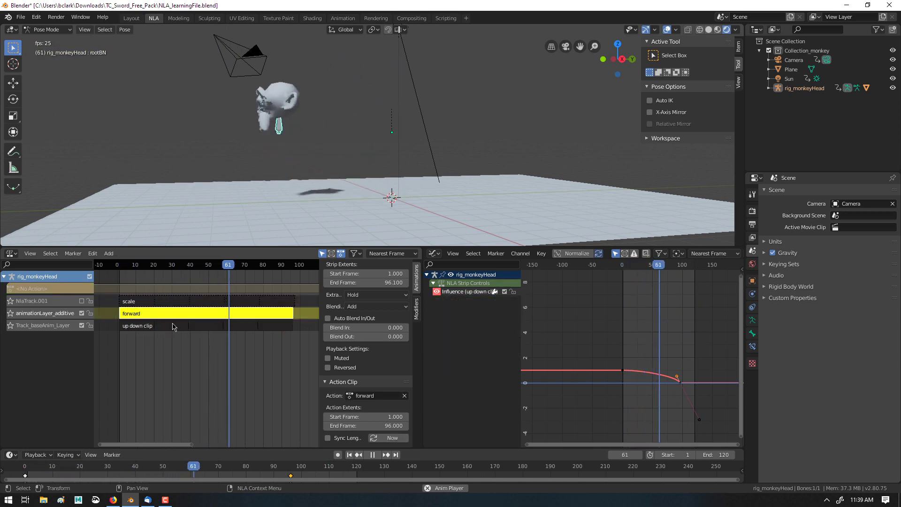
scroll(392, 350, "down", 4)
scroll(392, 351, "down", 1)
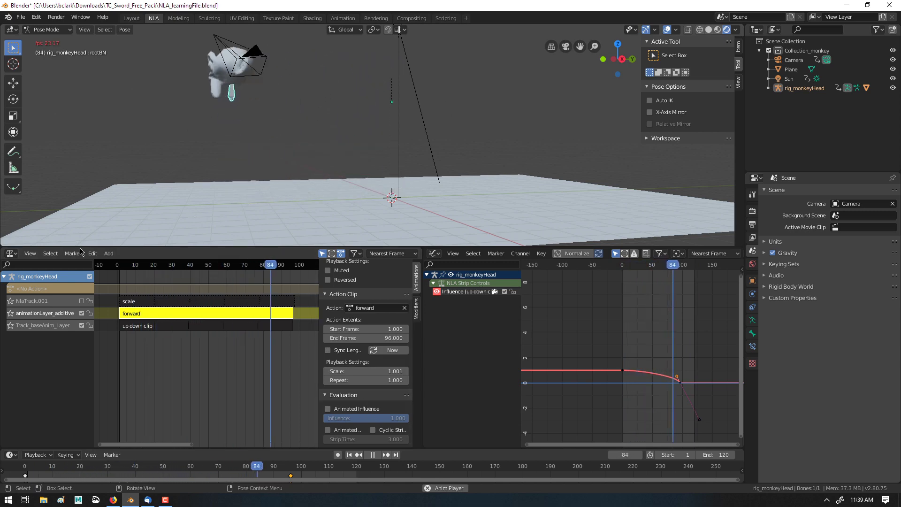
Unmute the NlaTrack.001 track and enter tweak mode on its scale strip
left_click(66, 303)
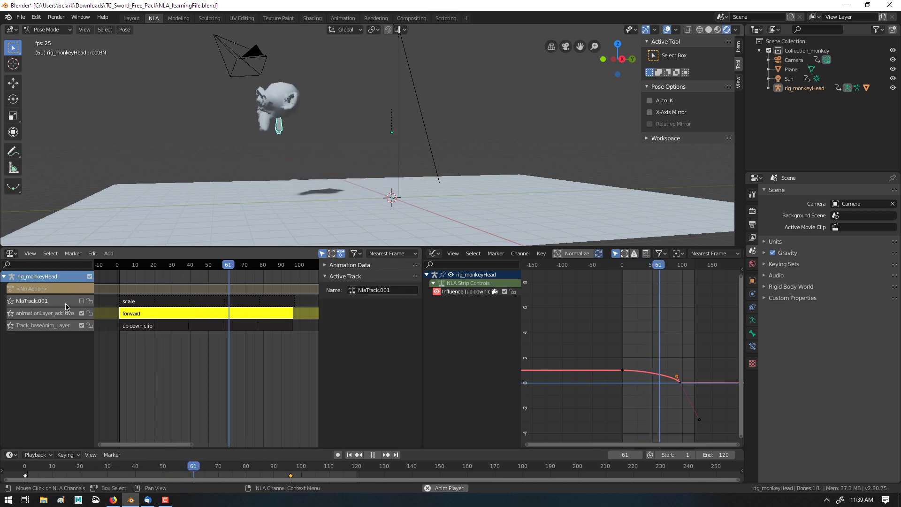
left_click(81, 302)
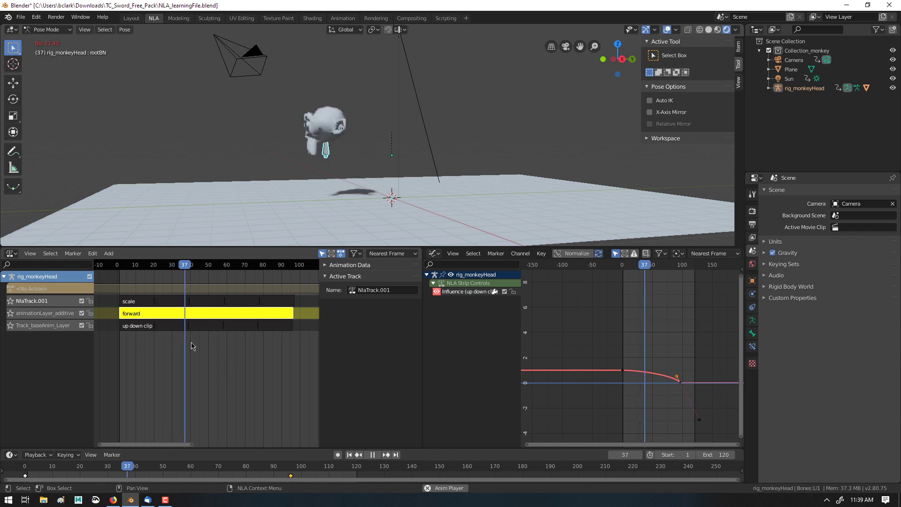
left_click(150, 300)
key("Tab")
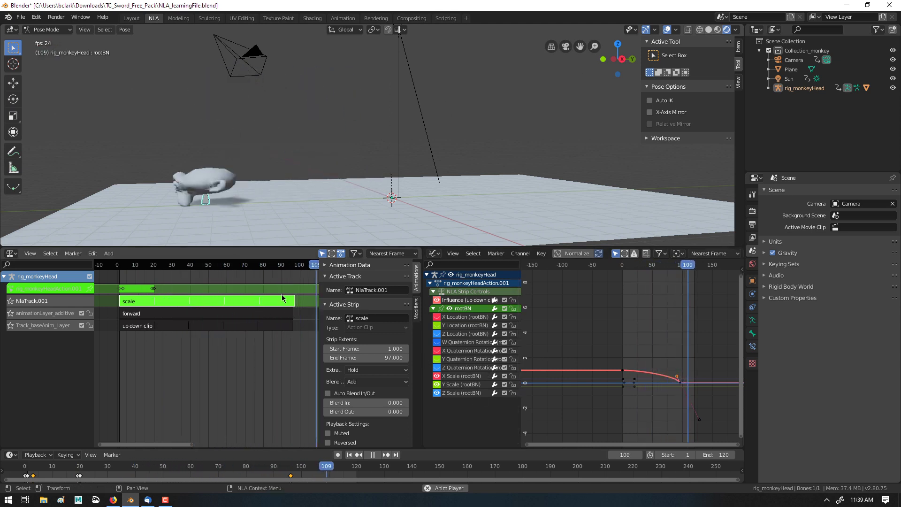
left_click(361, 382)
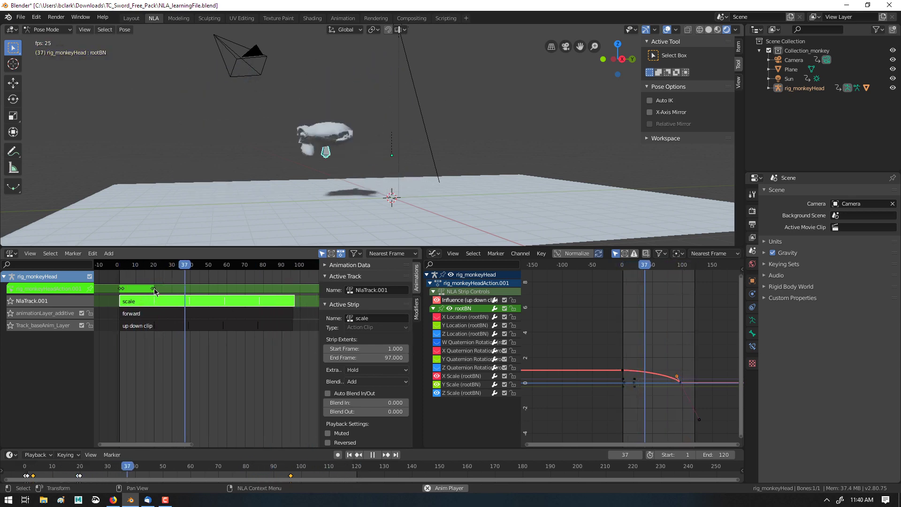
Box-select the scale action's keyframes in the Graph Editor and frame them for inspection
scroll(689, 381, "down", 2)
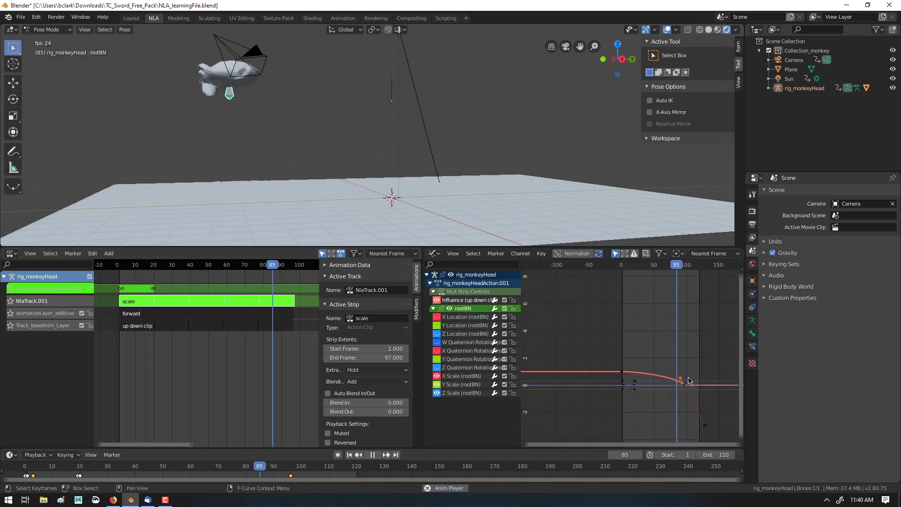
key("KP_Decimal")
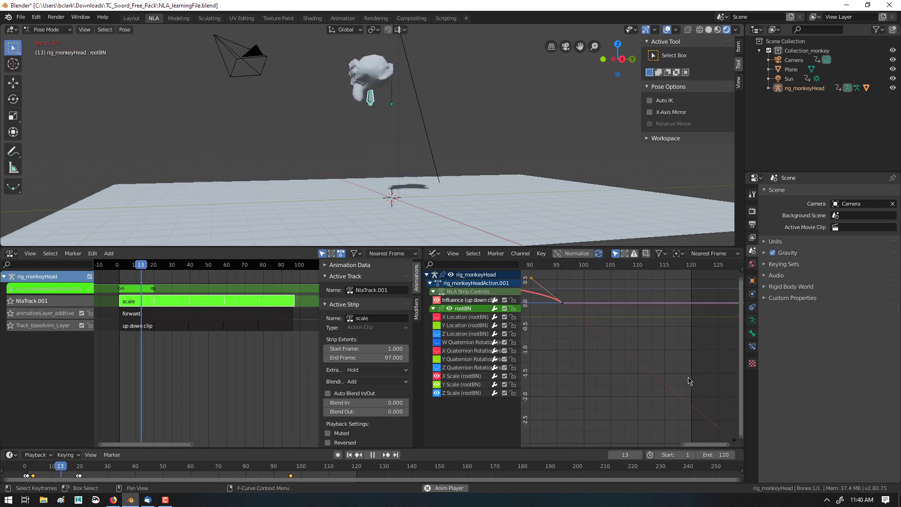
scroll(689, 380, "down", 4)
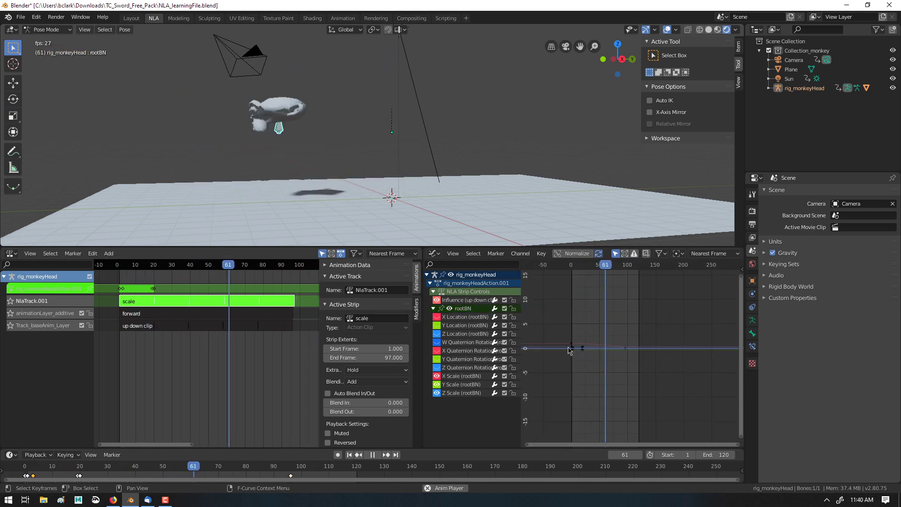
left_click_drag(568, 342, 595, 365)
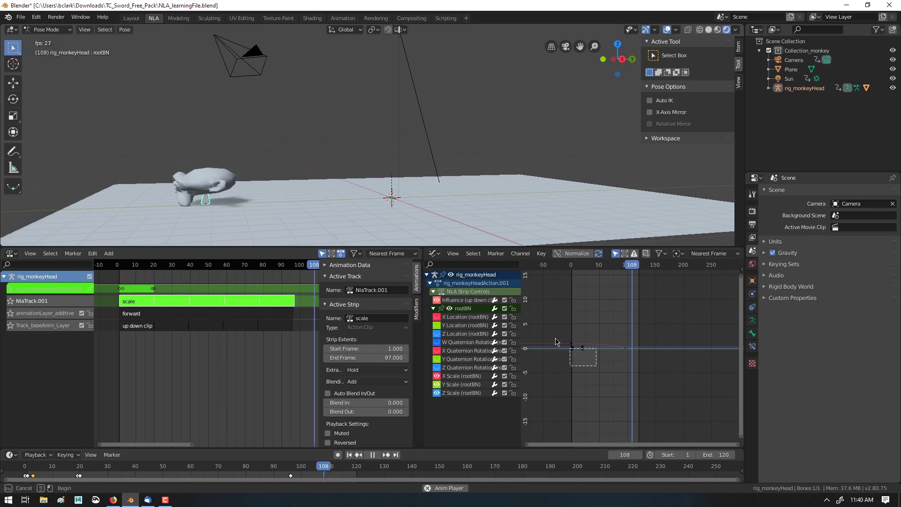
key("KP_Decimal")
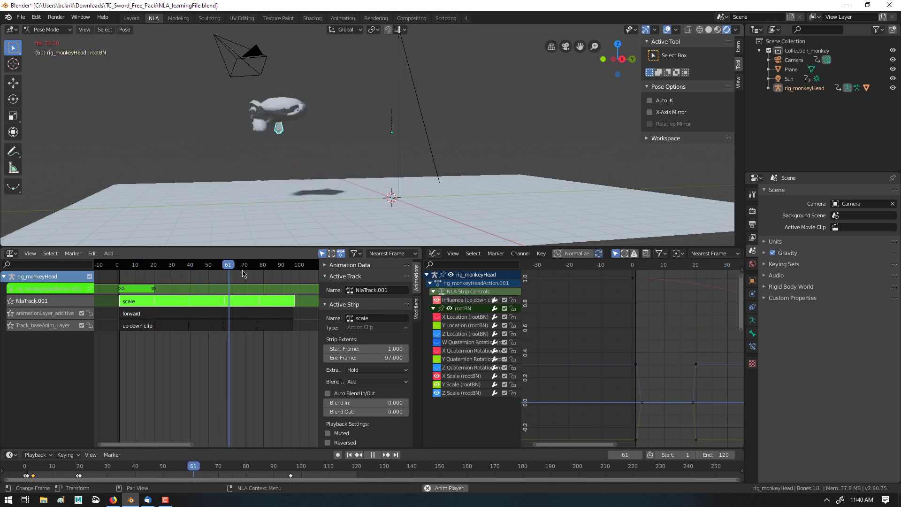
Exit tweak mode on the scale strip and stop the animation playback
key("Tab")
key("Tab")
key("Tab")
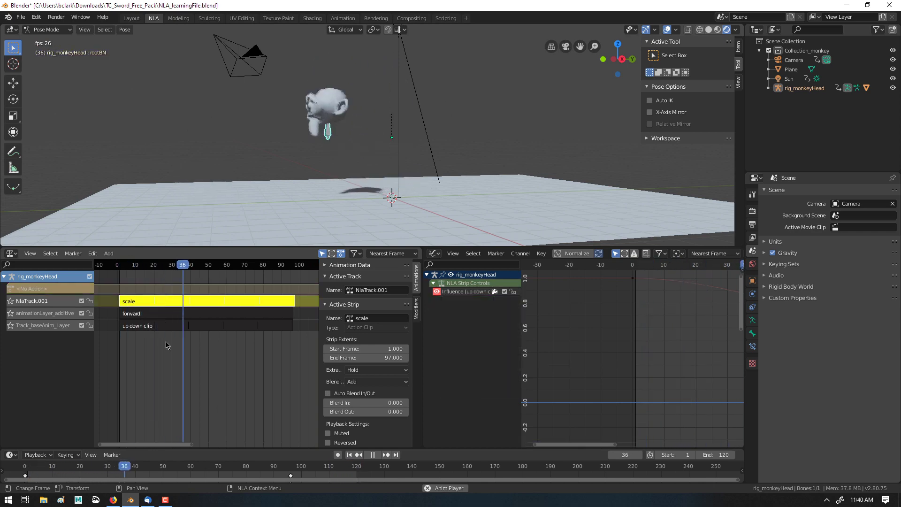
key("space")
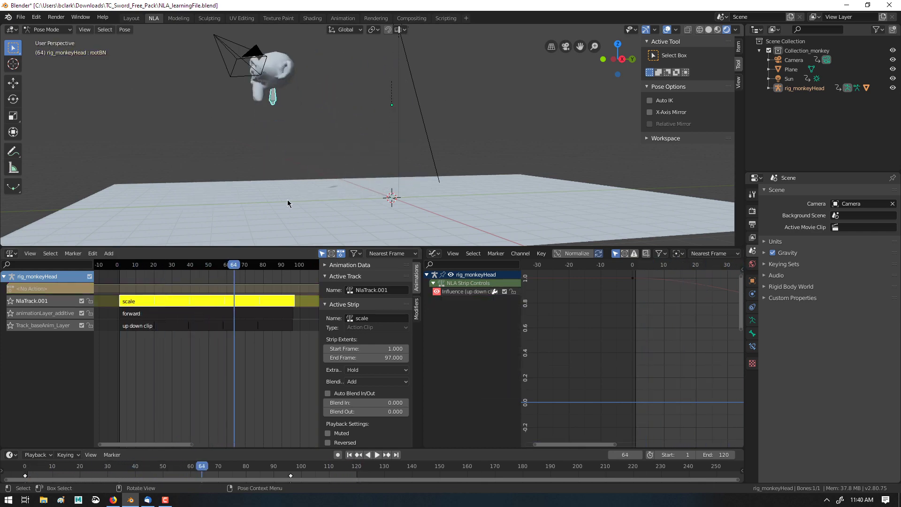
key("space")
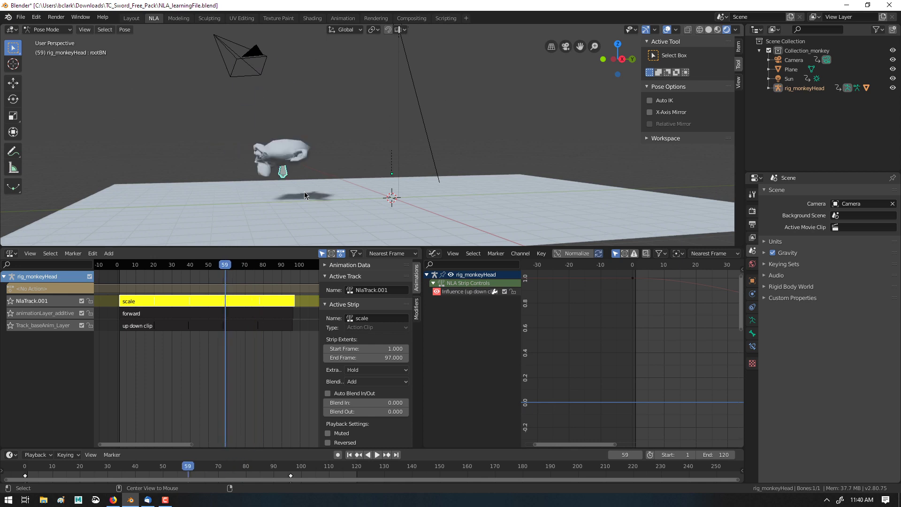
key("space")
Scrub back and forth between about frames 41 and 84 to examine how the scale, forward and up down clips combine on the monkey head
middle_click_drag(306, 196, 291, 202)
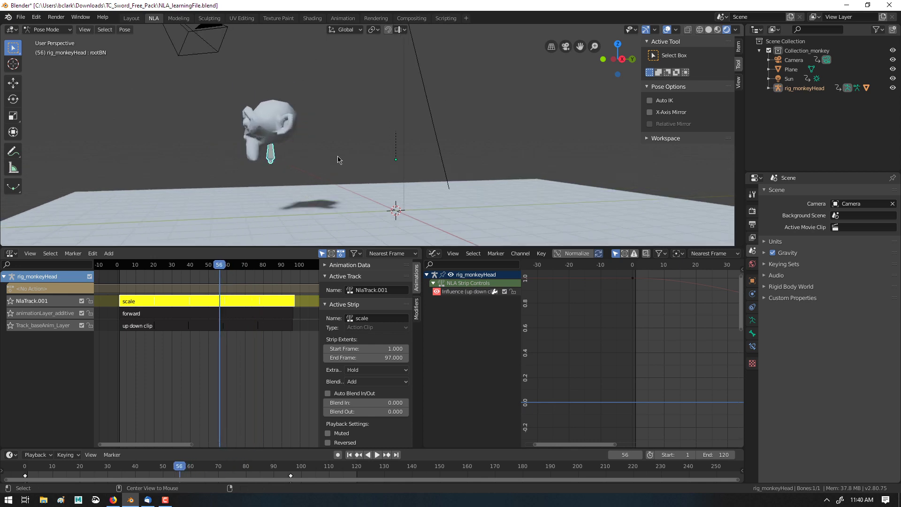
scroll(338, 157, "down", 6, "alt")
scroll(337, 157, "up", 6, "alt")
scroll(338, 160, "down", 8, "alt")
scroll(338, 160, "up", 10, "alt")
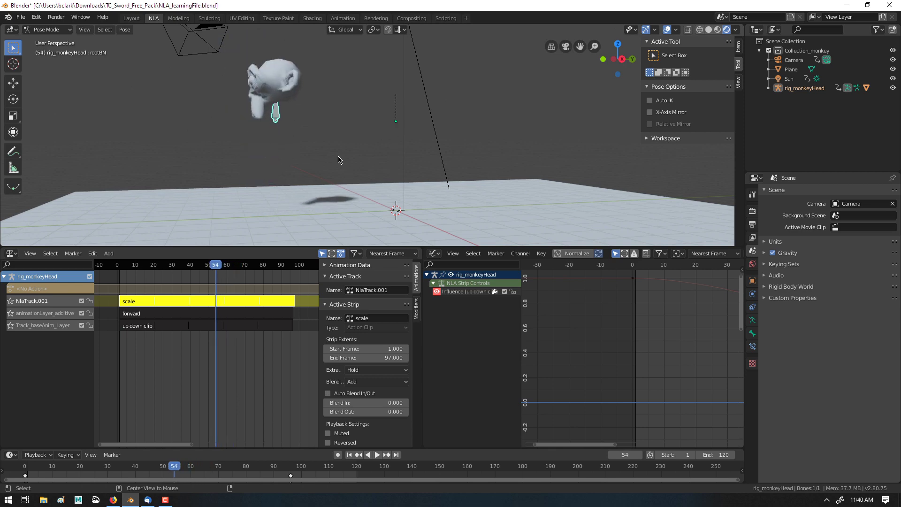
scroll(338, 160, "down", 3, "alt")
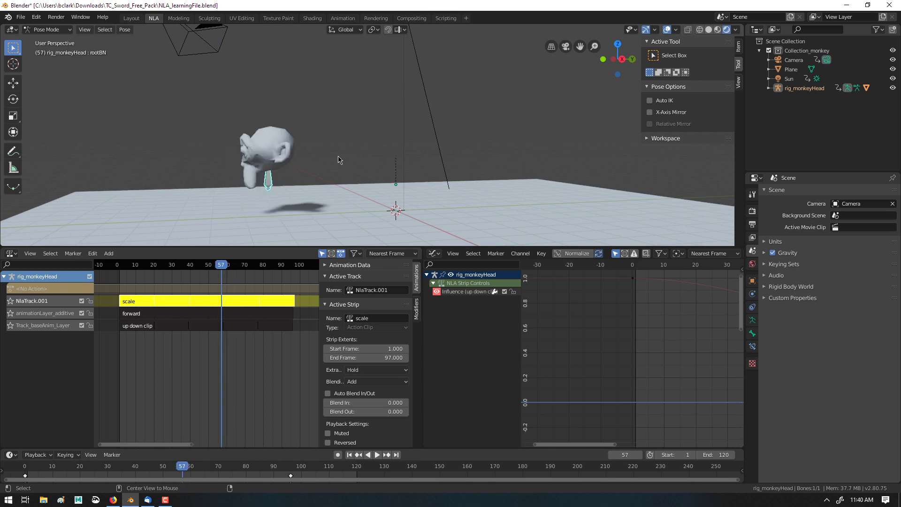
scroll(338, 160, "down", 4, "alt")
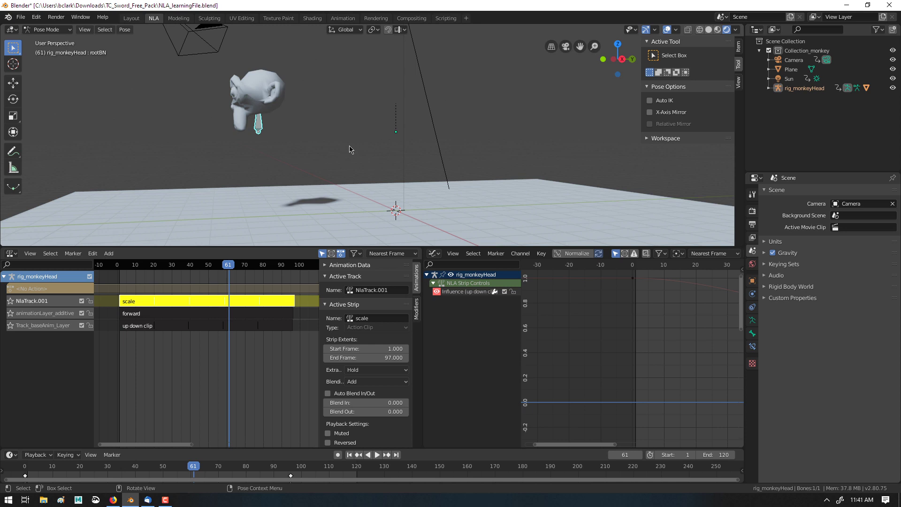
scroll(349, 149, "down", 6, "alt")
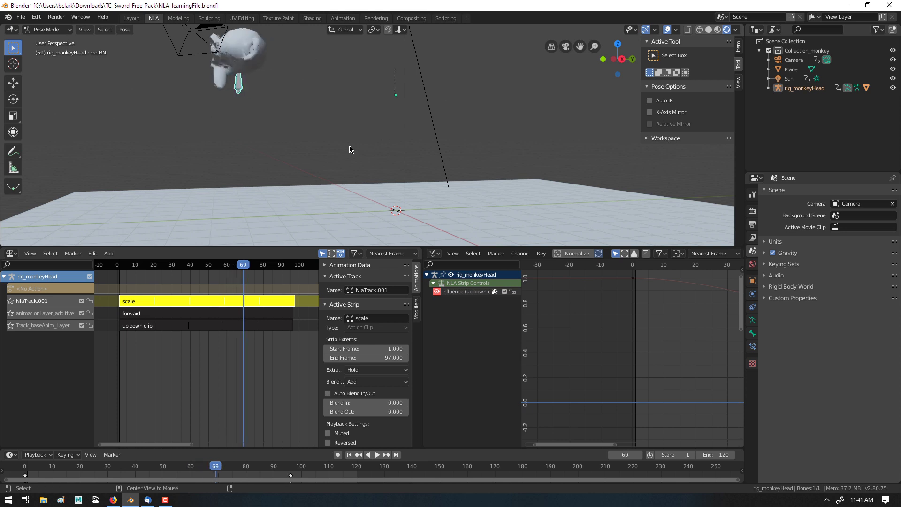
scroll(349, 150, "up", 16, "alt")
scroll(350, 149, "down", 1, "alt")
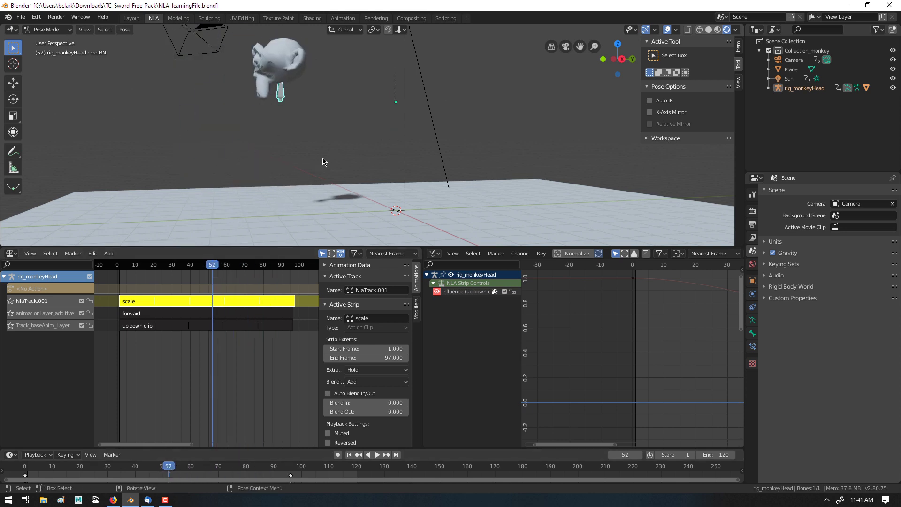
scroll(334, 156, "down", 7, "alt")
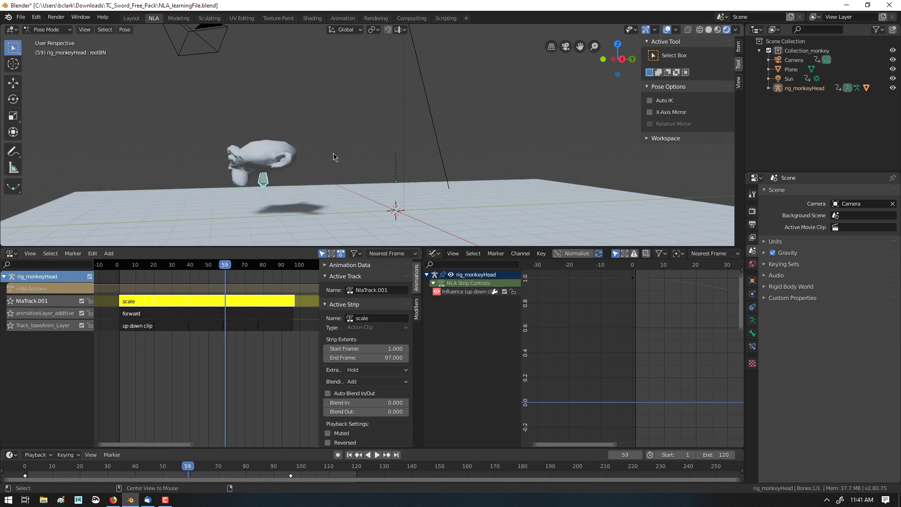
scroll(333, 157, "down", 16, "alt")
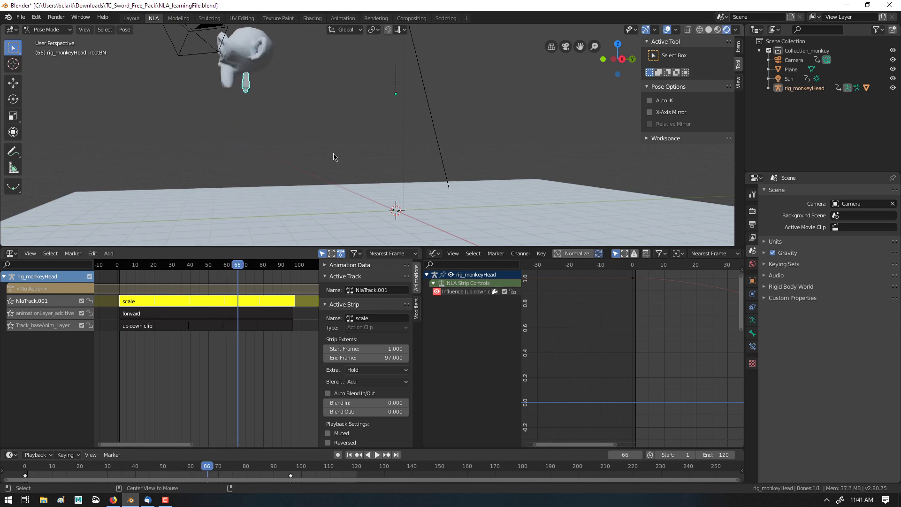
scroll(334, 156, "down", 2, "alt")
scroll(333, 156, "up", 4, "alt")
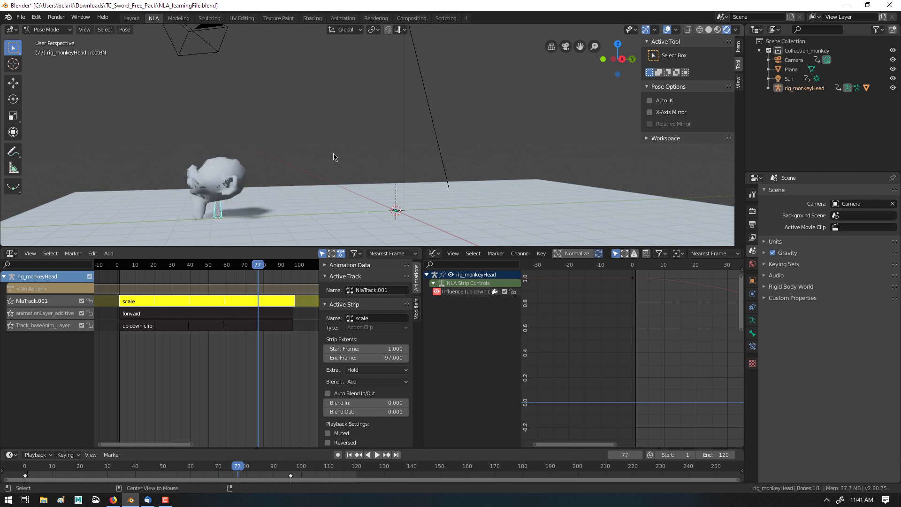
scroll(333, 157, "up", 5, "alt")
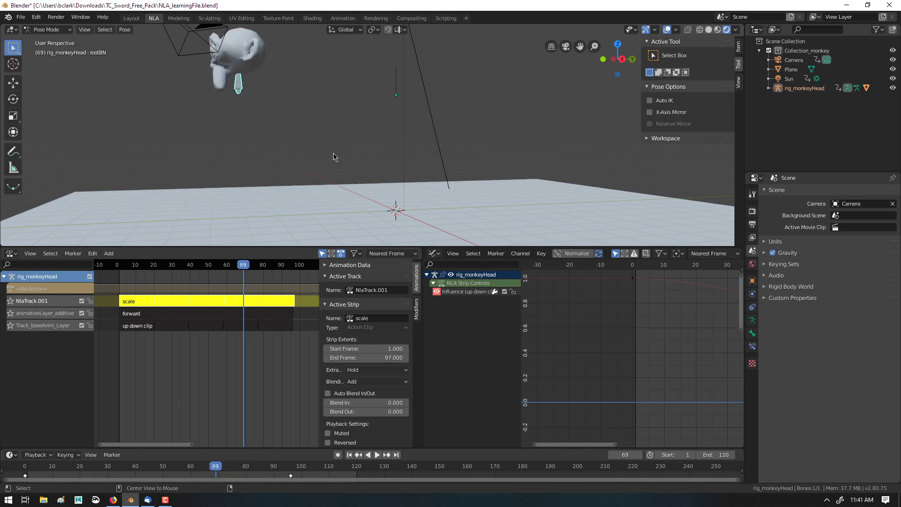
scroll(333, 157, "down", 8, "alt")
scroll(333, 157, "down", 1, "alt")
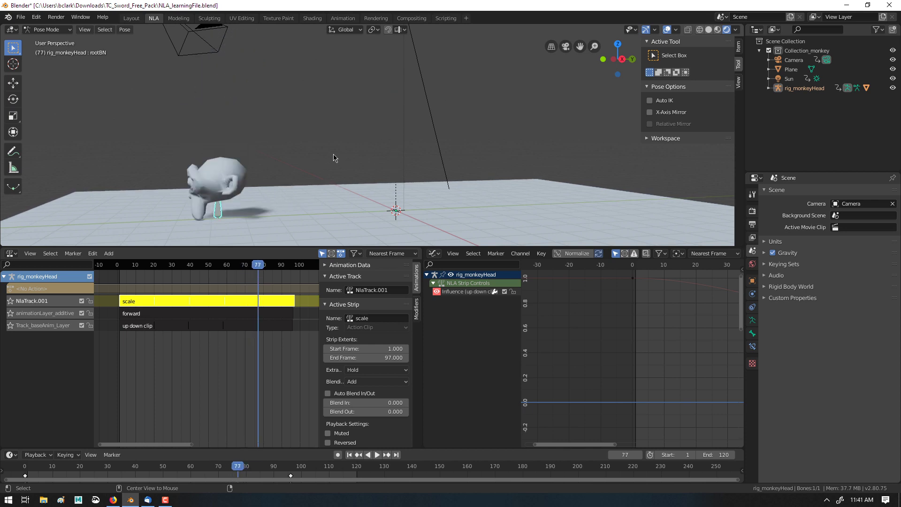
scroll(335, 157, "up", 5, "alt")
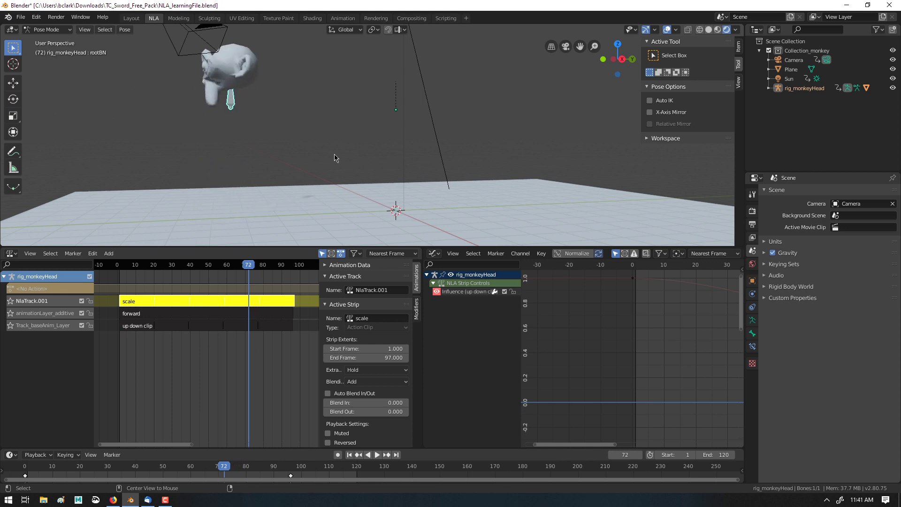
scroll(334, 158, "down", 10, "alt")
scroll(335, 157, "up", 5, "alt")
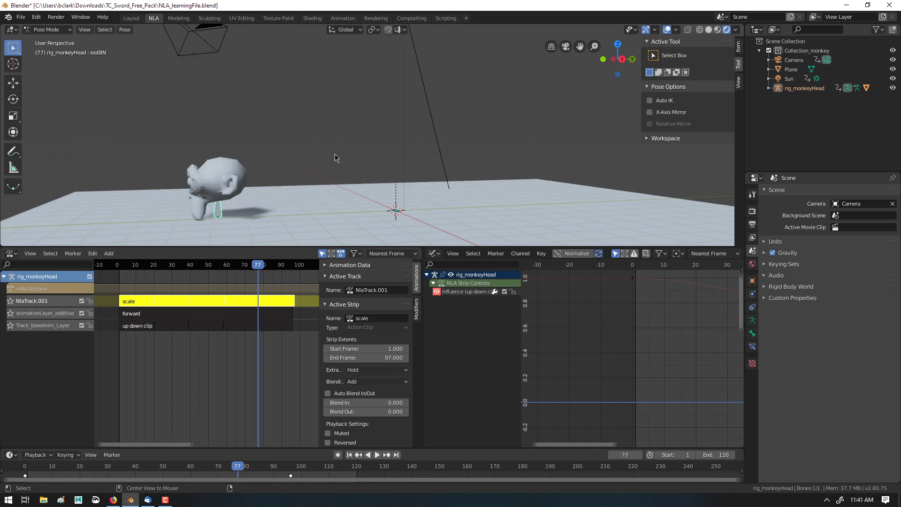
scroll(335, 157, "down", 2, "alt")
scroll(336, 157, "down", 2, "alt")
scroll(336, 158, "up", 8, "alt")
scroll(336, 157, "down", 6, "alt")
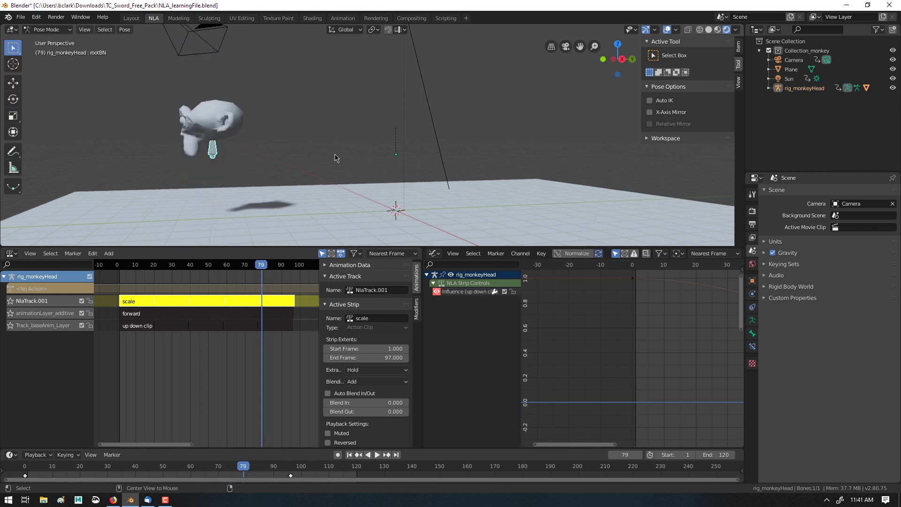
scroll(335, 158, "down", 11, "alt")
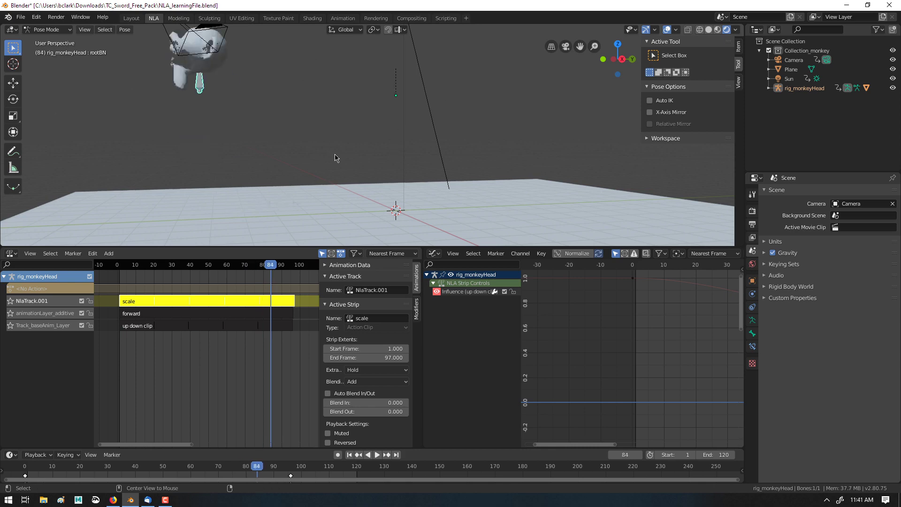
scroll(334, 157, "up", 20, "alt")
scroll(335, 158, "up", 8, "alt")
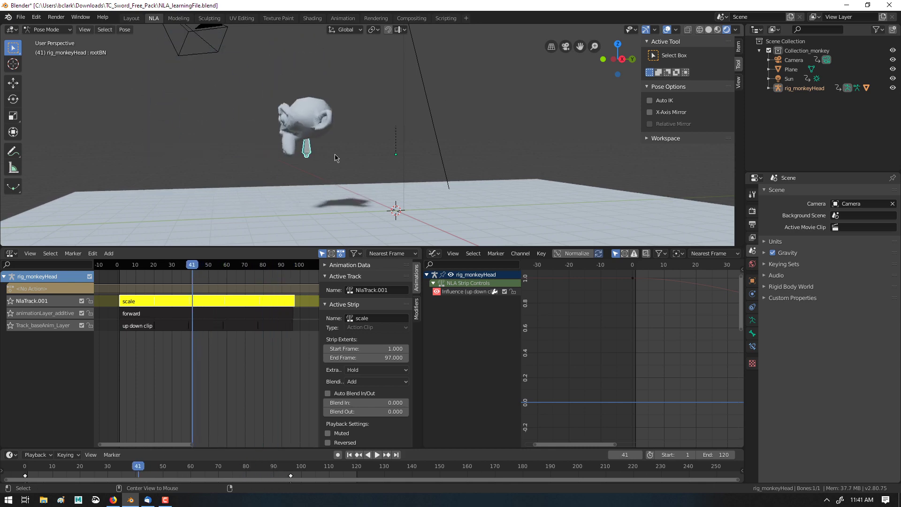
Scrub between about frames 37 and 81 to examine the combined up-down, forward and scale motion on the monkey head
scroll(334, 157, "down", 3, "alt")
scroll(334, 157, "up", 5, "alt")
scroll(337, 157, "down", 8, "alt")
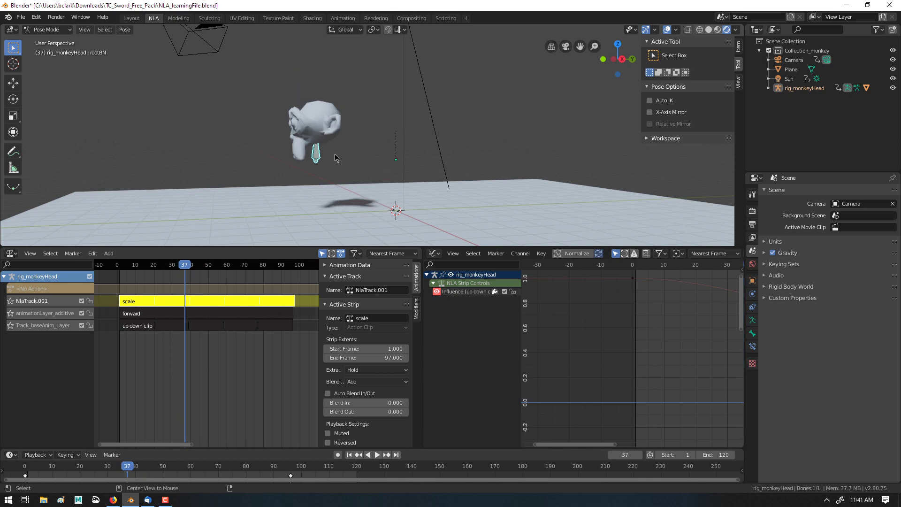
scroll(336, 157, "down", 20, "alt")
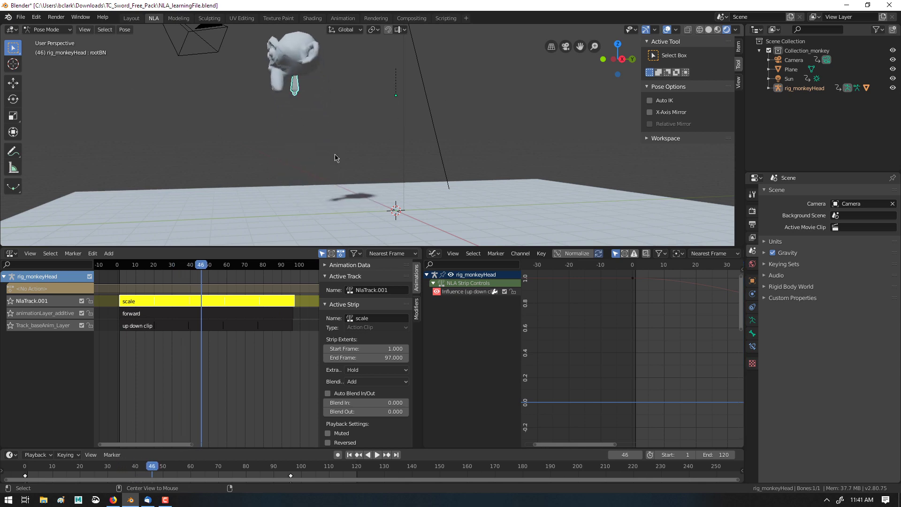
scroll(336, 158, "down", 3, "alt")
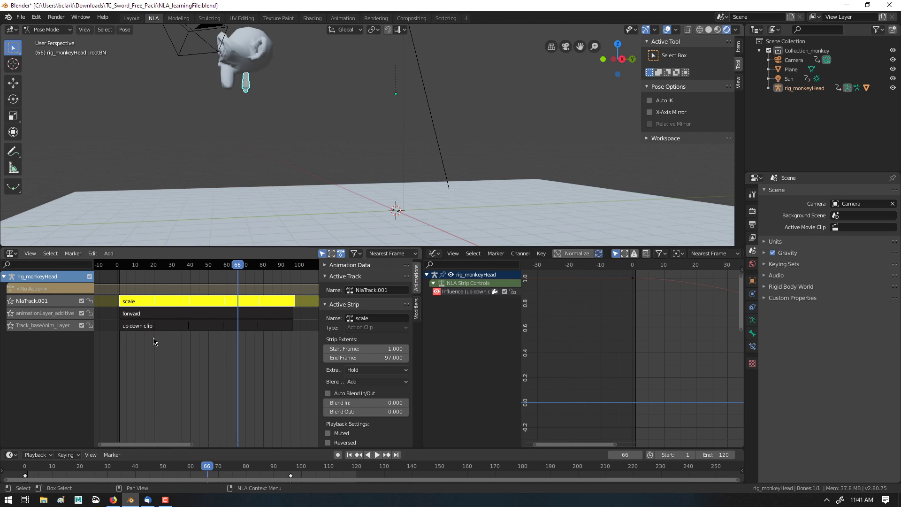
scroll(198, 377, "down", 15, "alt")
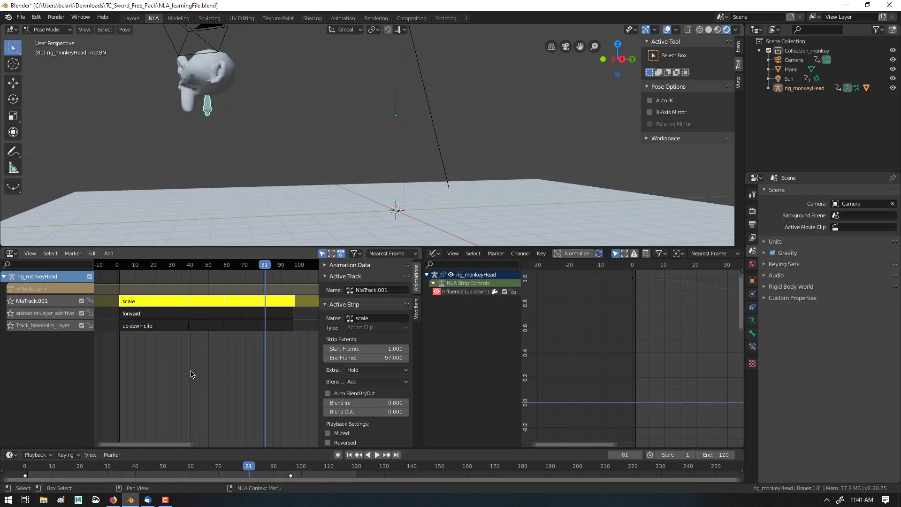
Select the scale, forward and up down clip strips together across the three NLA tracks
left_click(284, 378)
key("a")
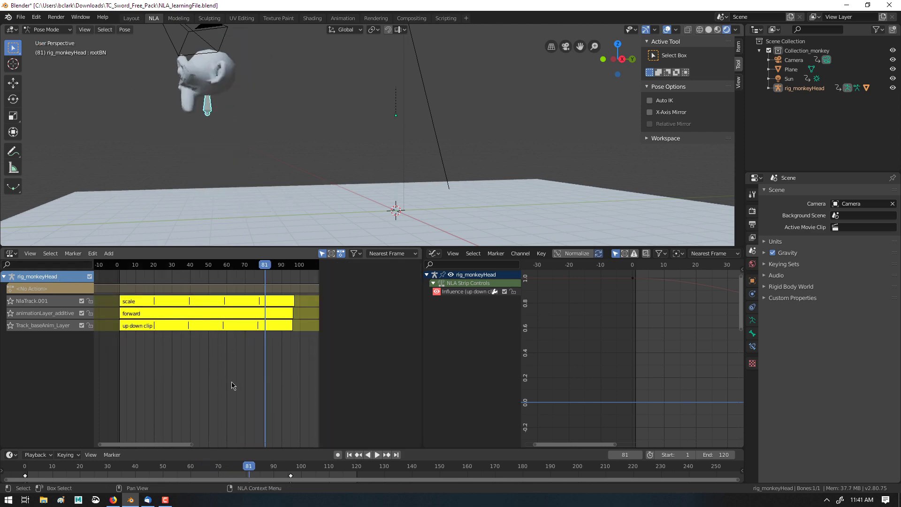
scroll(231, 386, "down", 3)
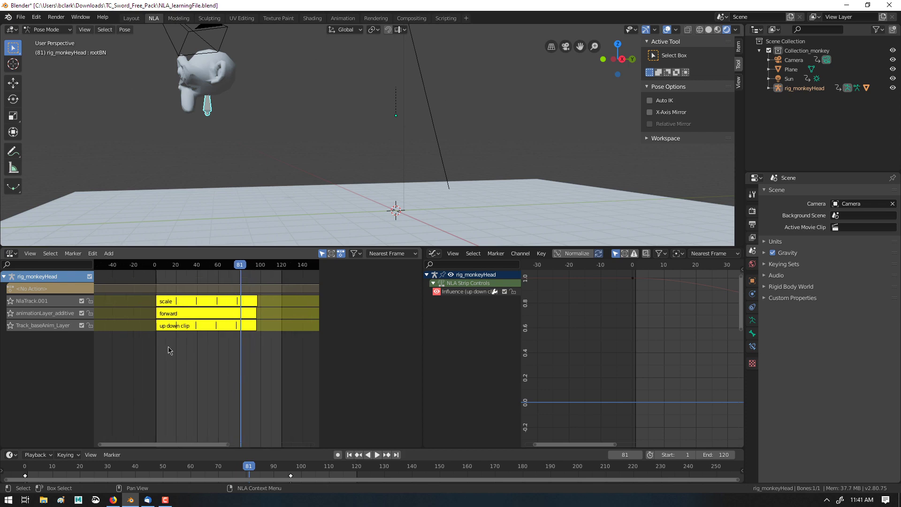
left_click(214, 327)
mouse_move(214, 326)
left_mouse_down()
mouse_move(226, 327)
mouse_move(212, 328)
left_mouse_up()
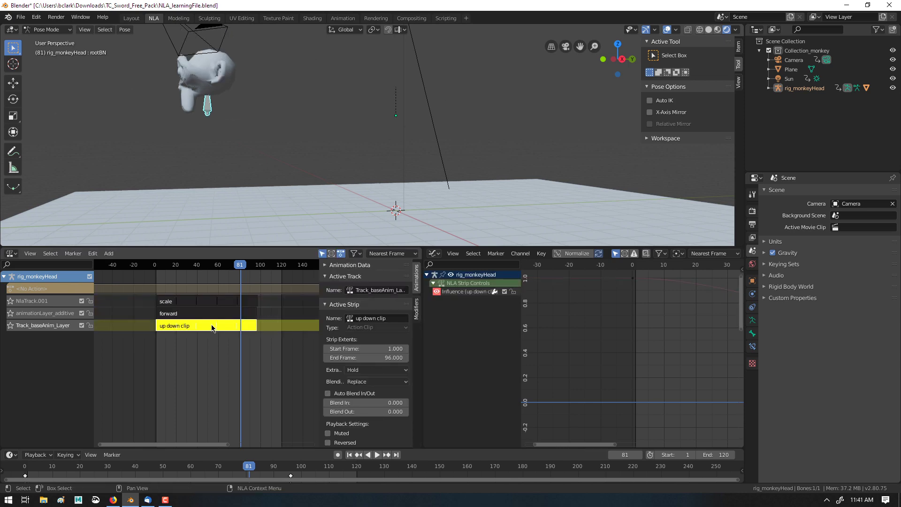
left_click_drag(240, 359, 189, 297)
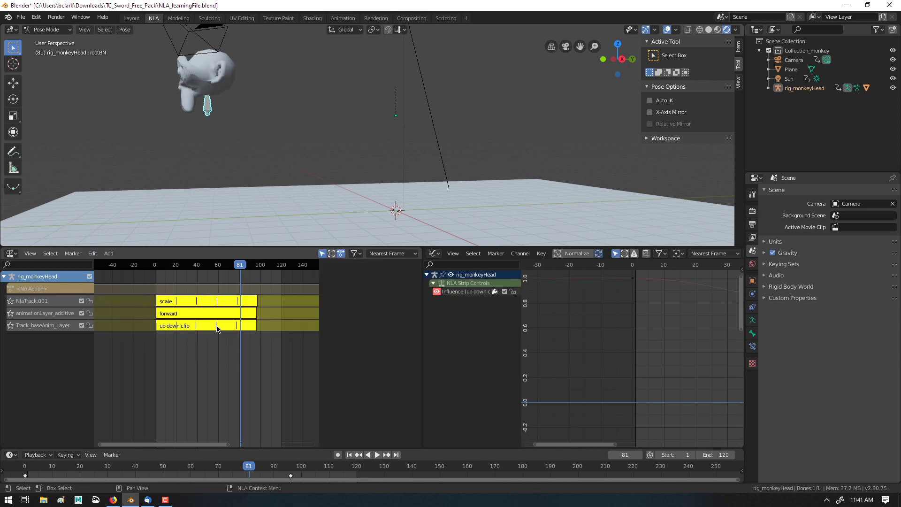
Try to shift only the up down clip strip so that it starts at frame 21
left_click(208, 328, "shift")
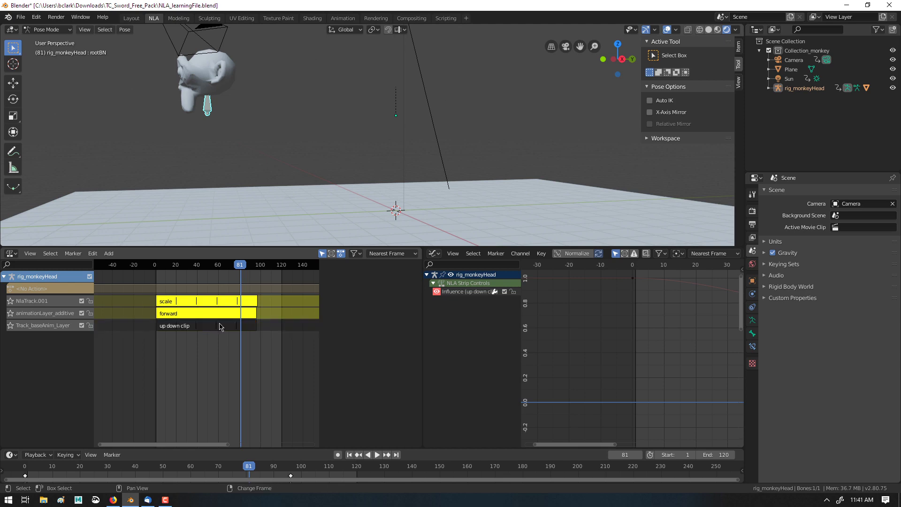
left_click(214, 326, "shift")
left_click(234, 334)
left_click(233, 327)
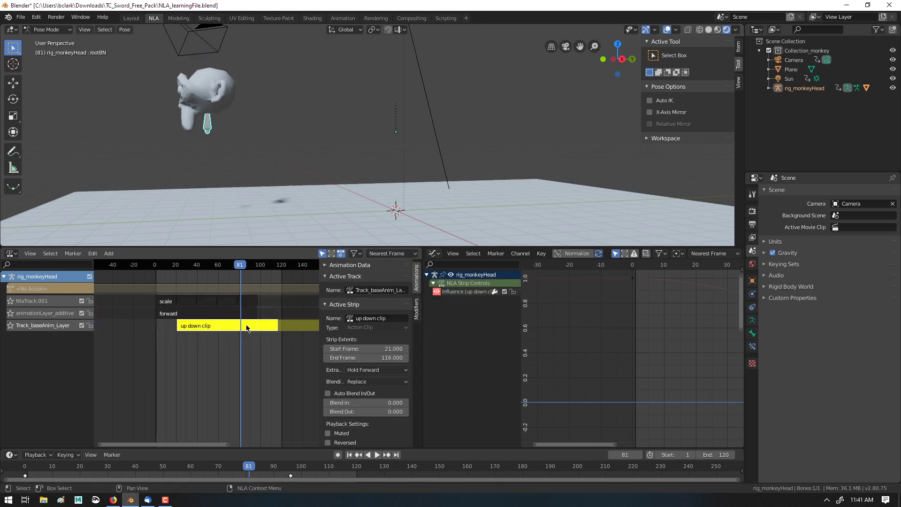
Select all three strips and move them together in time to start at frame 6
key("a")
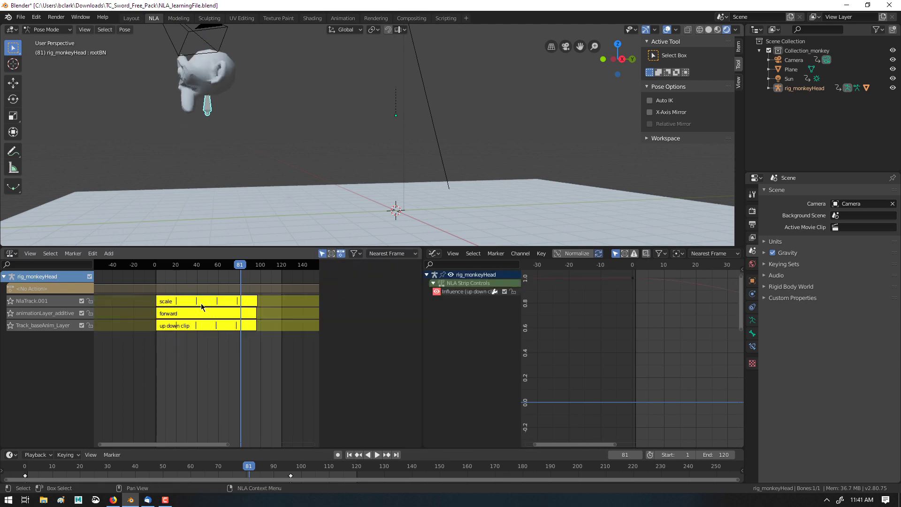
key("g")
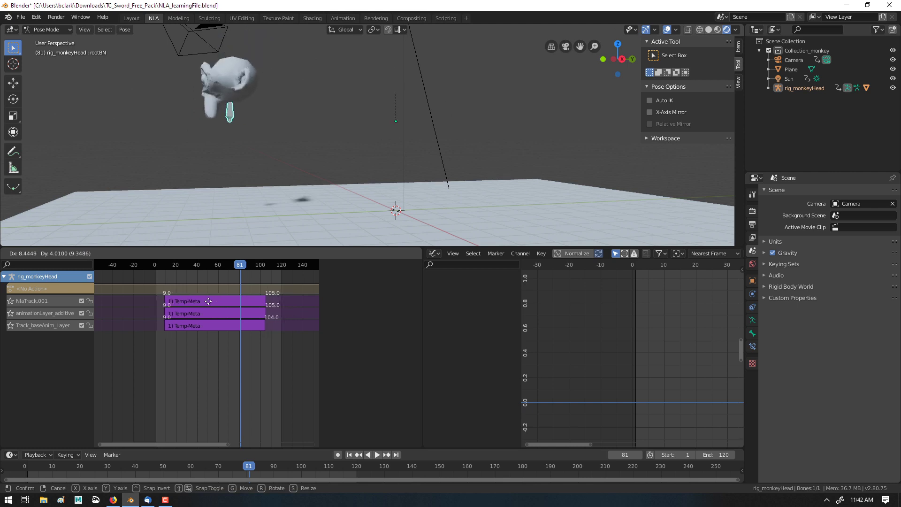
left_click(206, 302)
key("g")
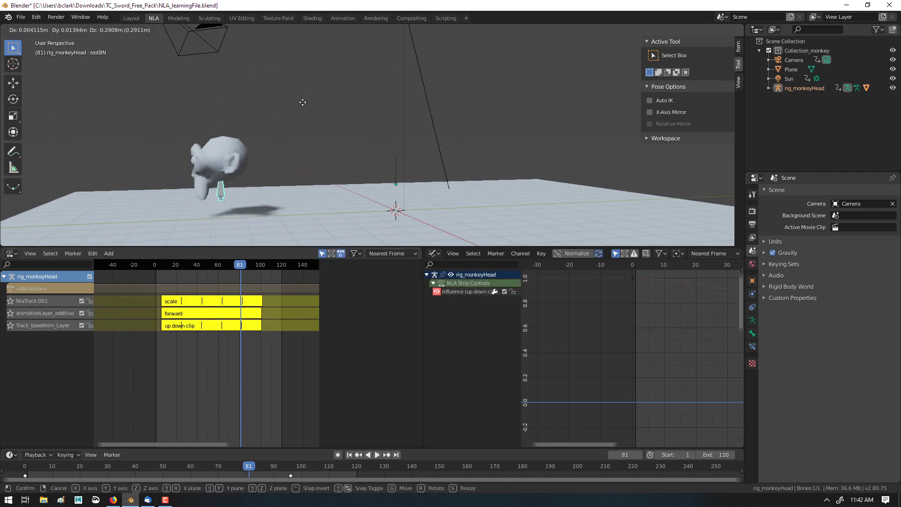
left_click(304, 104)
key("ctrl+z")
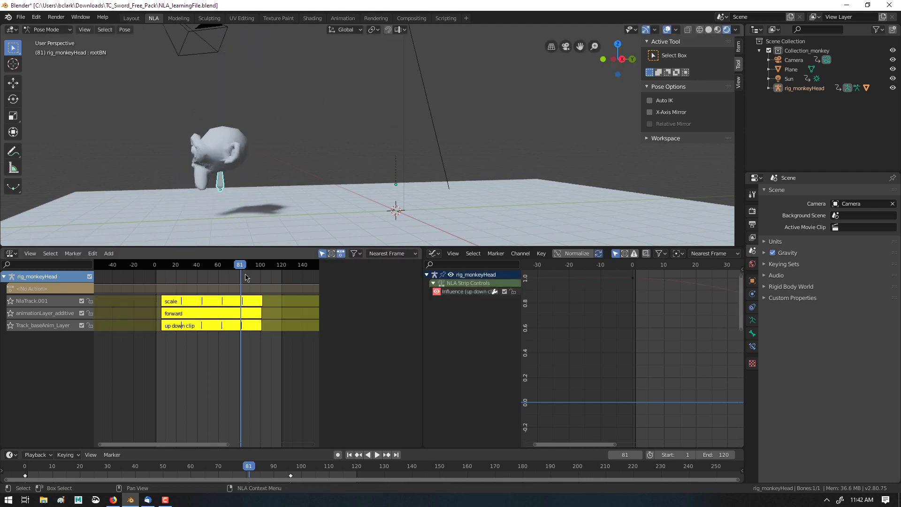
Set the current frame to 60 and look through the NLA editor's editing, view and marker commands for strip grouping
left_click_drag(244, 270, 219, 268)
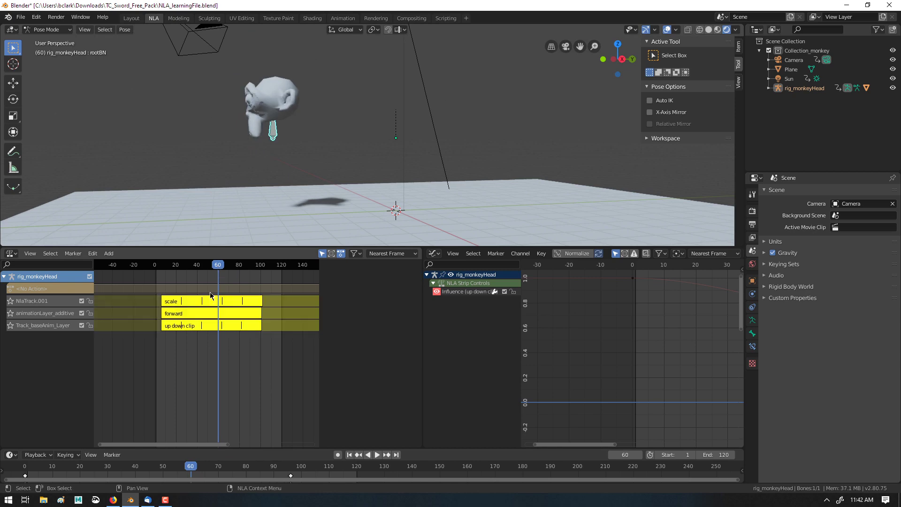
left_click(74, 253)
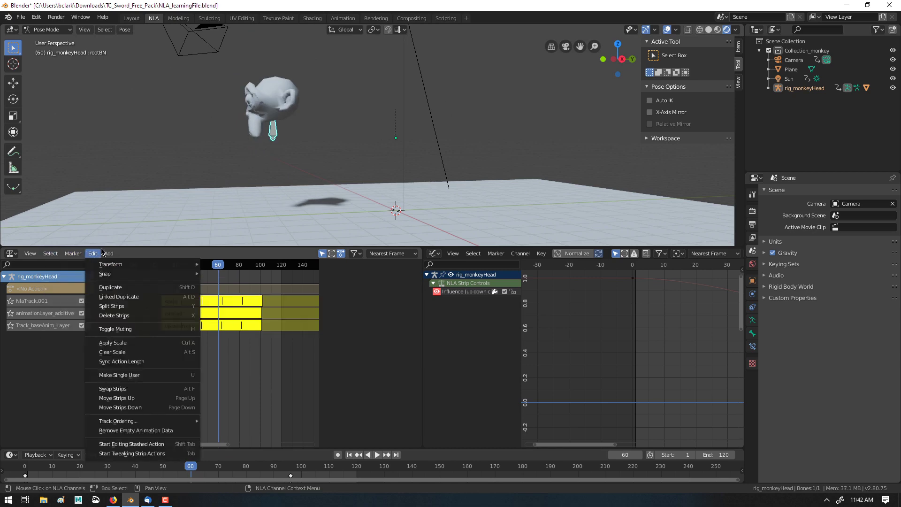
mouse_move(95, 253)
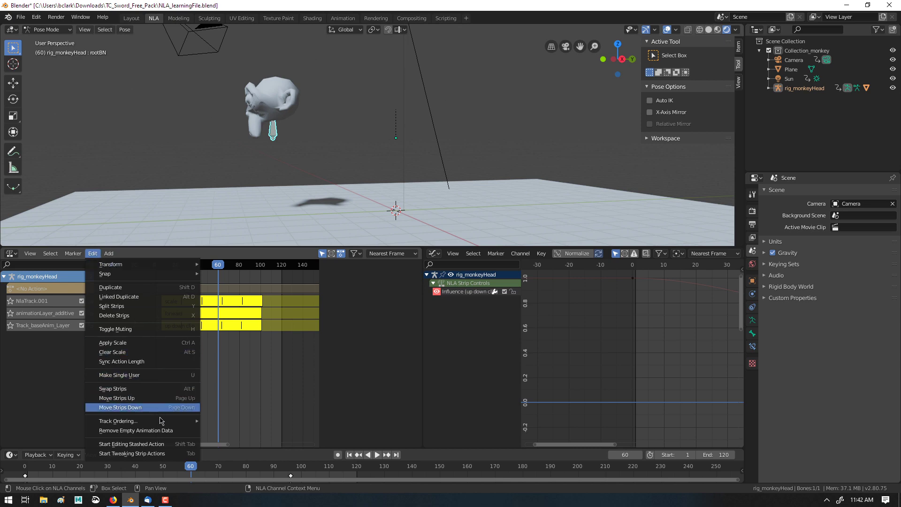
mouse_move(38, 254)
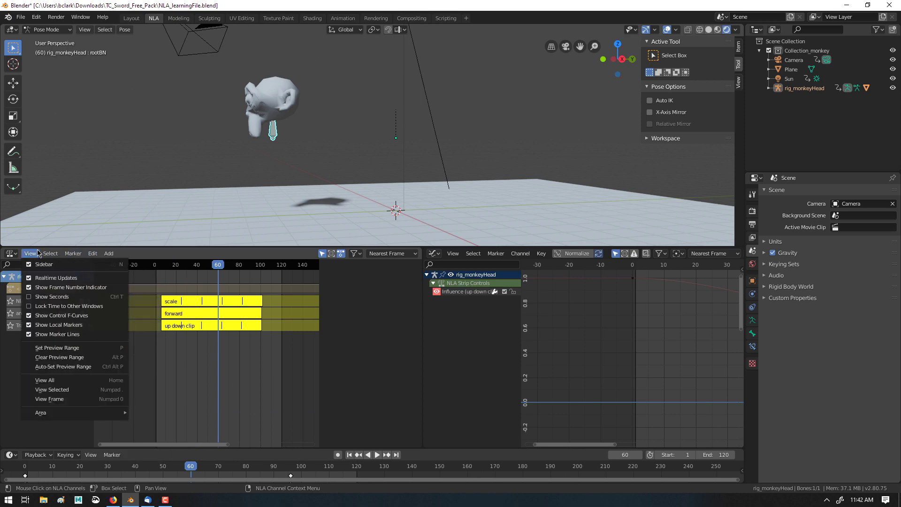
left_click(69, 254)
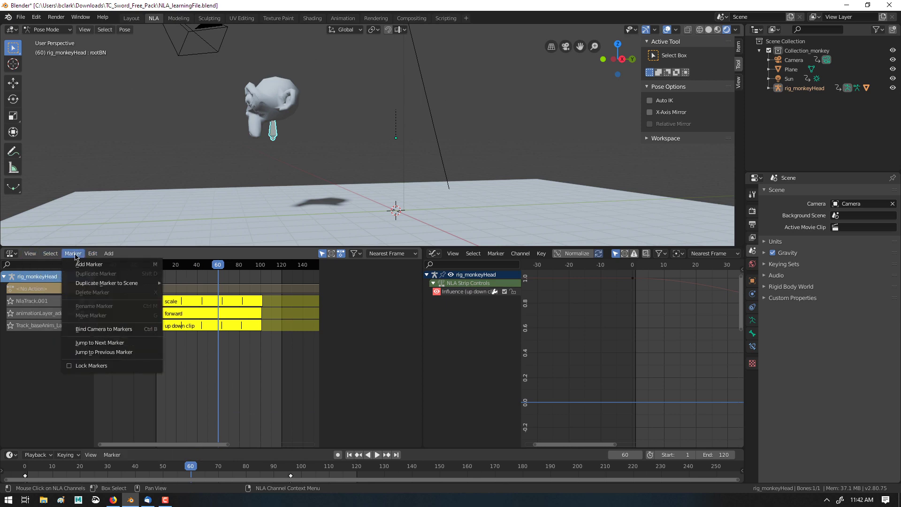
left_click(247, 376)
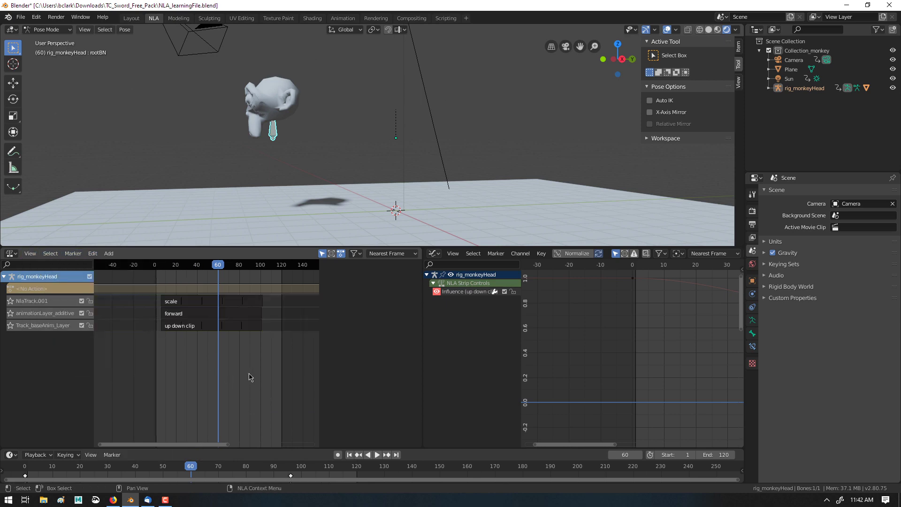
Select all three strips and group them into meta strips on their tracks
left_click_drag(265, 375, 193, 289)
right_click(193, 303)
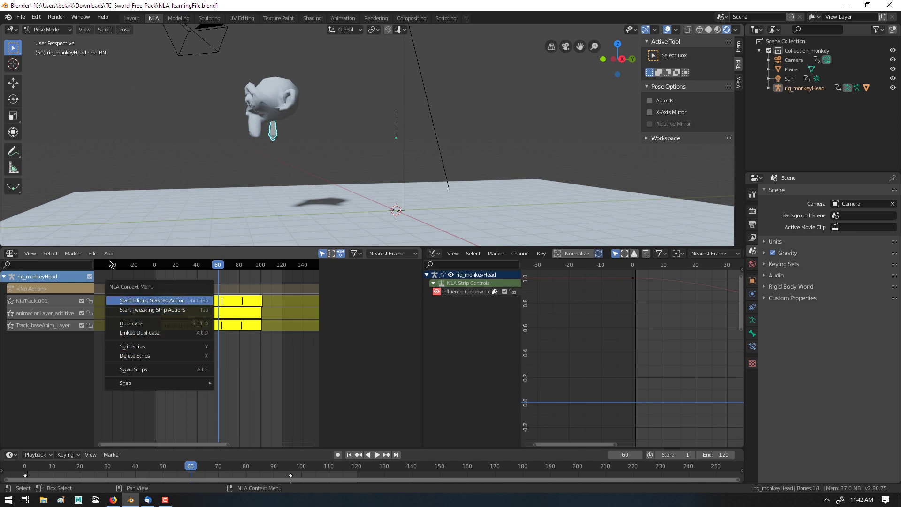
left_click(95, 254)
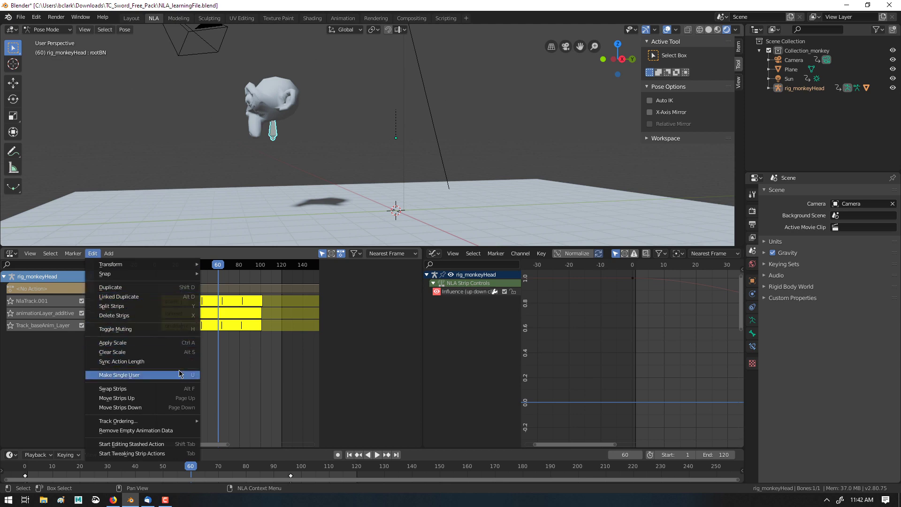
mouse_move(187, 426)
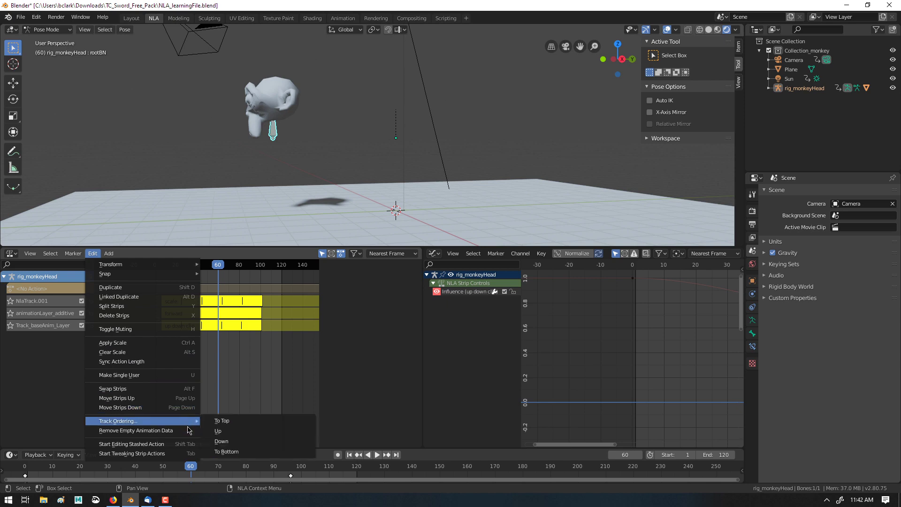
left_click(250, 355)
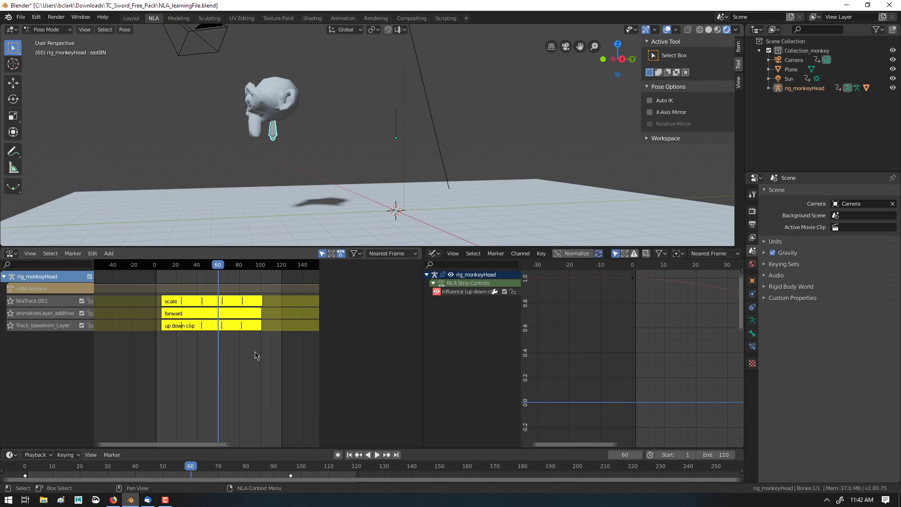
key("ctrl+g")
left_click(255, 362)
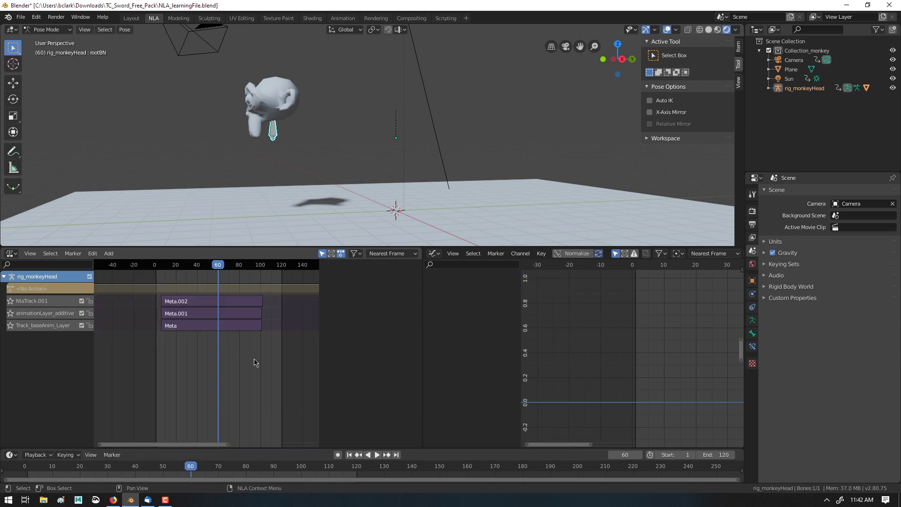
Try to move the meta strip on Track_baseAnim_Layer by itself, and undo the move
left_click(258, 326)
key("n")
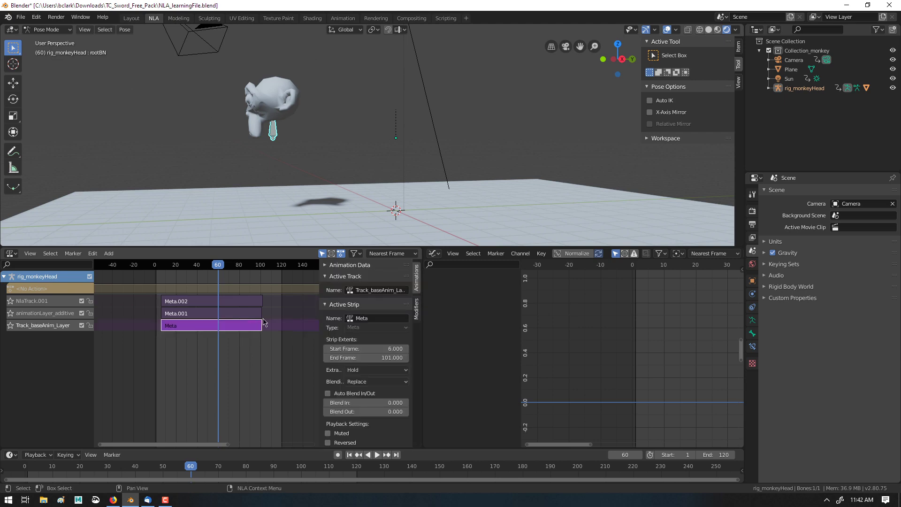
left_click_drag(255, 325, 291, 327)
key("ctrl+z")
Select all meta strips and ungroup them back into the scale, forward and up down clip strips
left_click(237, 347)
key("a")
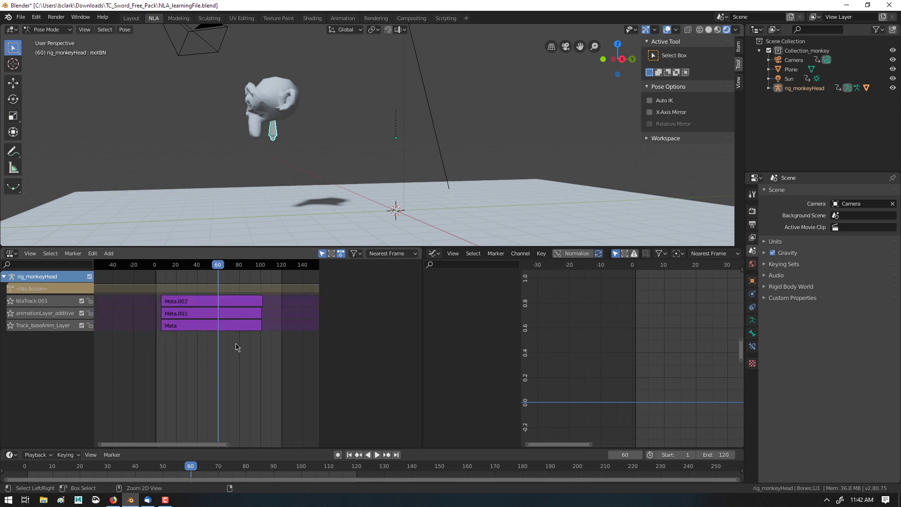
key("ctrl+alt+g")
Try to move all three strips together a few frames earlier, undo the move and deselect them
left_click_drag(264, 360, 214, 295)
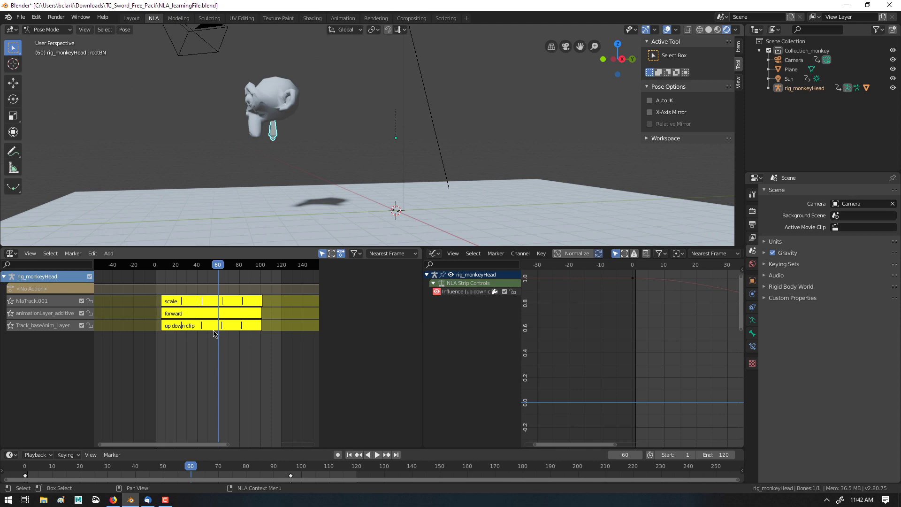
key("g")
left_click(219, 345)
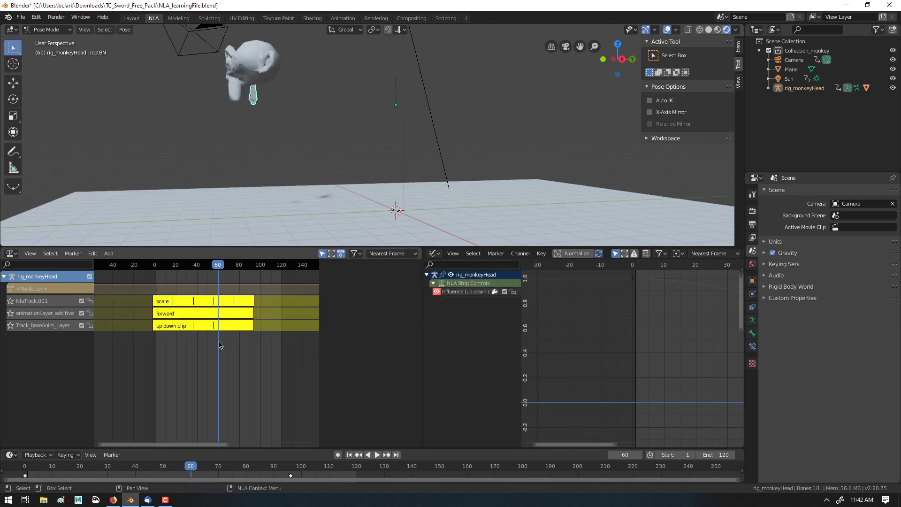
key("ctrl+z")
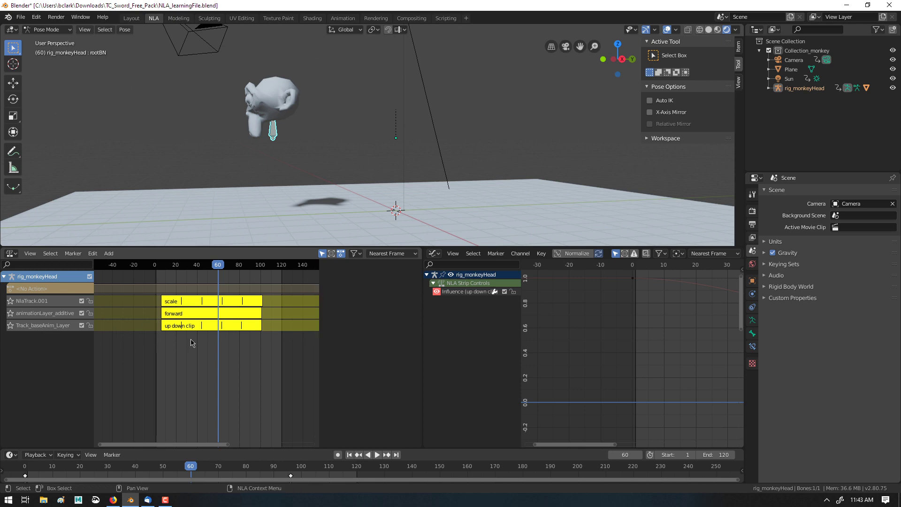
left_click(236, 376)
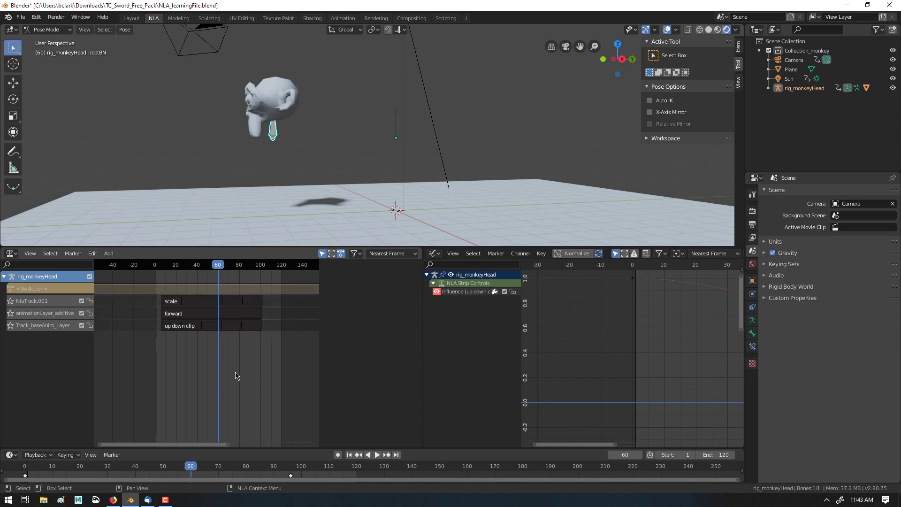
Try the Down option of Track Ordering in the track list, and collapse and re-expand the rig_monkeyHead tracks
right_click(47, 347)
mouse_move(59, 343)
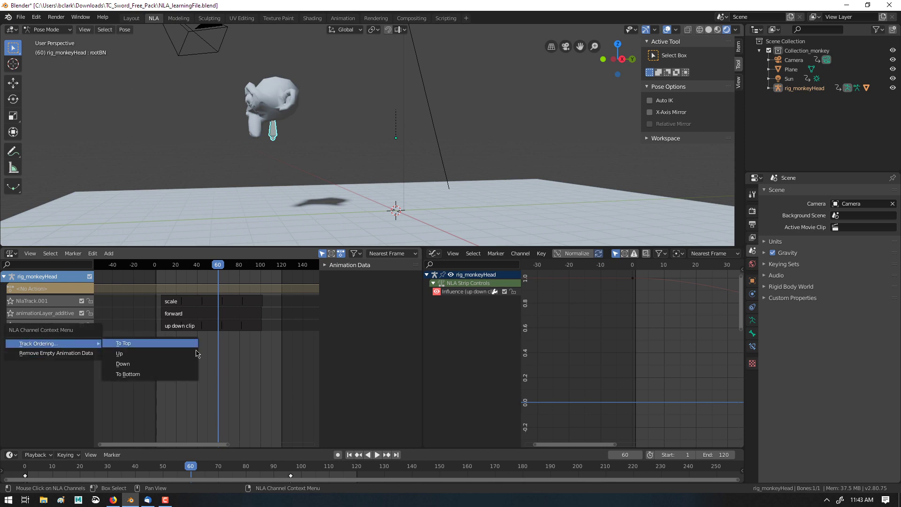
left_click(141, 364)
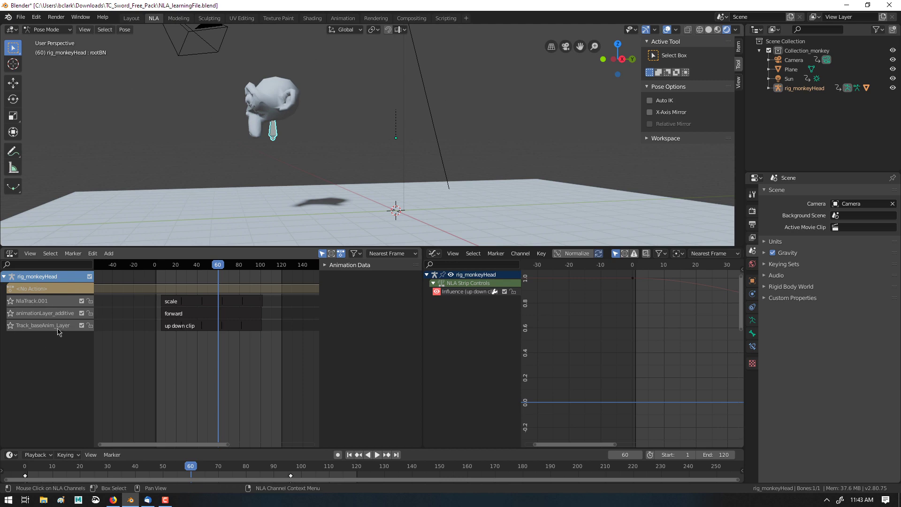
left_click(4, 278)
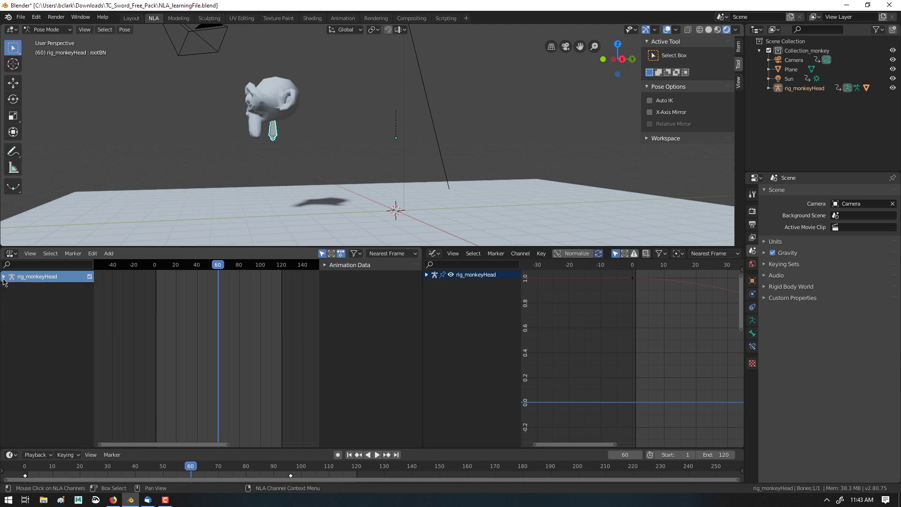
left_click(4, 278)
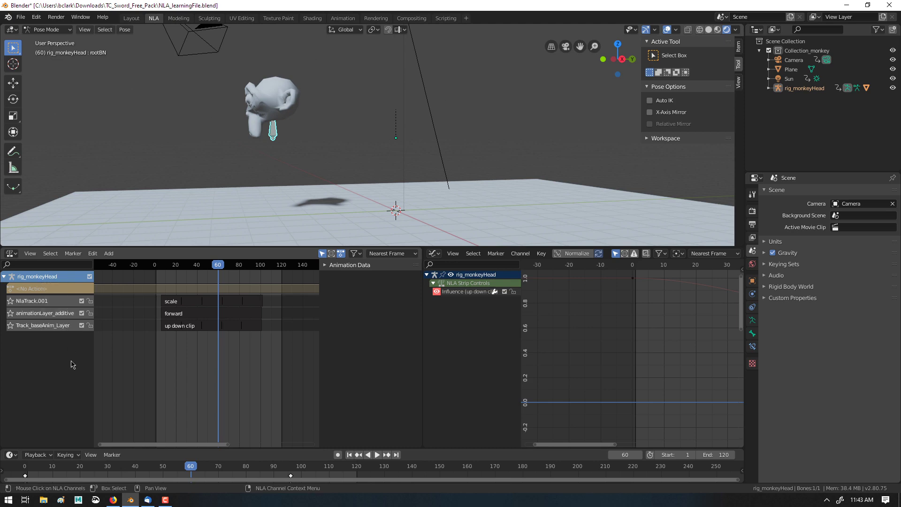
Inspect the scale strip on NlaTrack.001, deselect it, and play the layered animation briefly
right_click(58, 326)
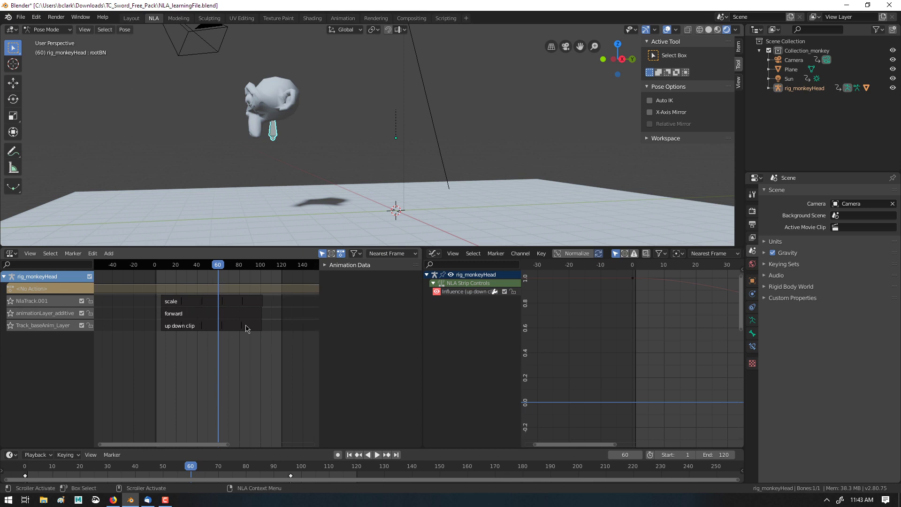
left_click(226, 302)
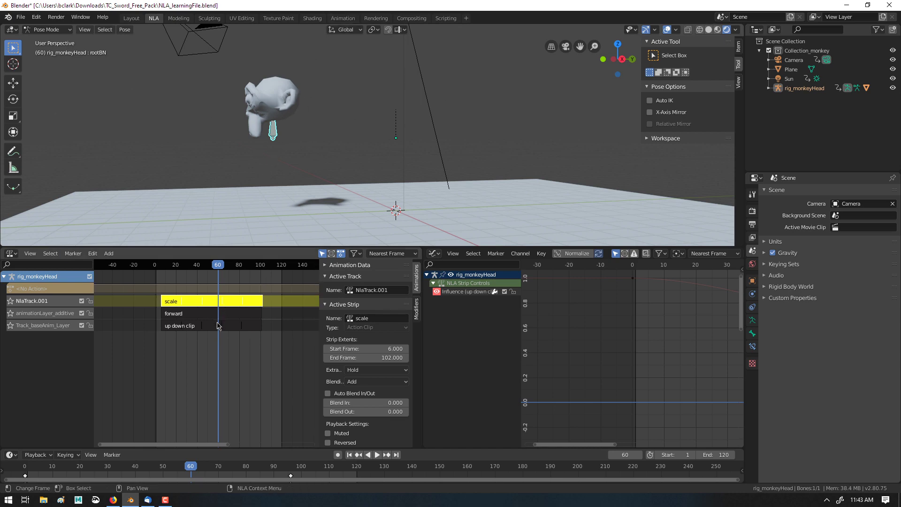
left_click(233, 348)
key("space")
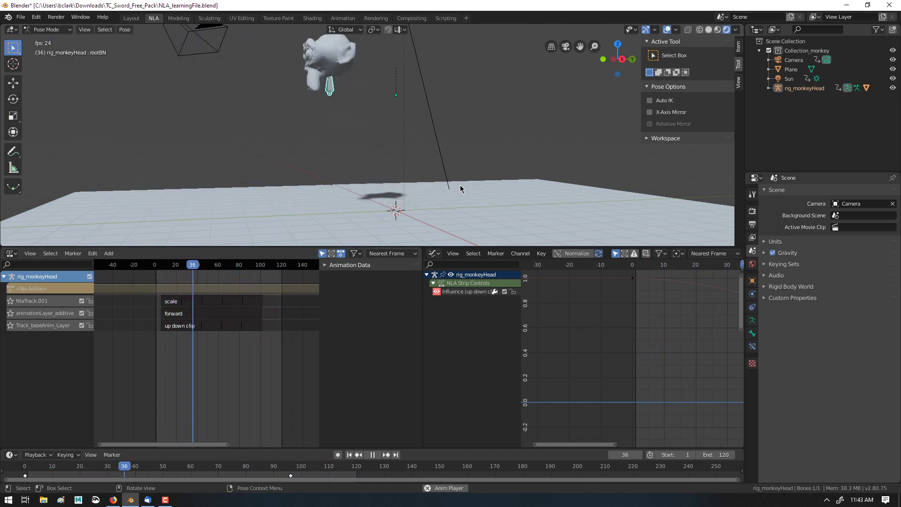
key("space")
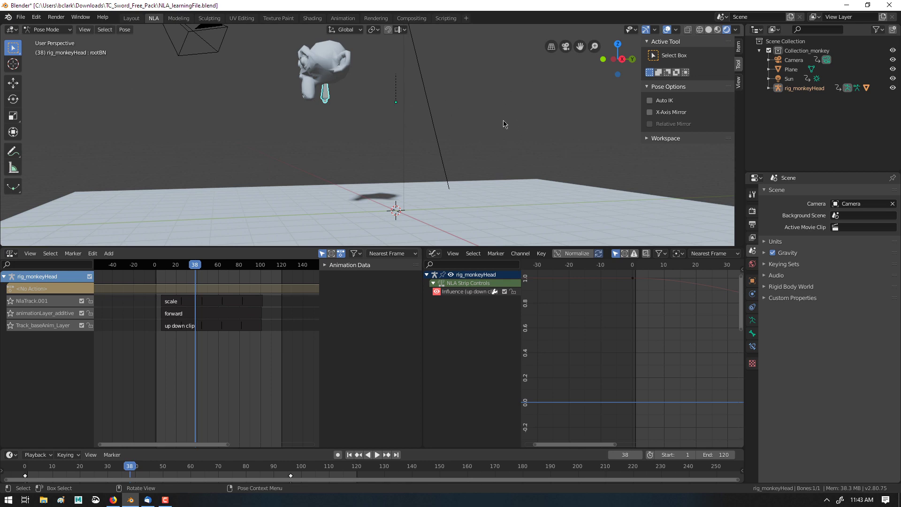
Enable Animated Influence in the Evaluation settings of the up down clip strip on Track_baseAnim_Layer
left_click(213, 329)
scroll(378, 396, "down", 8)
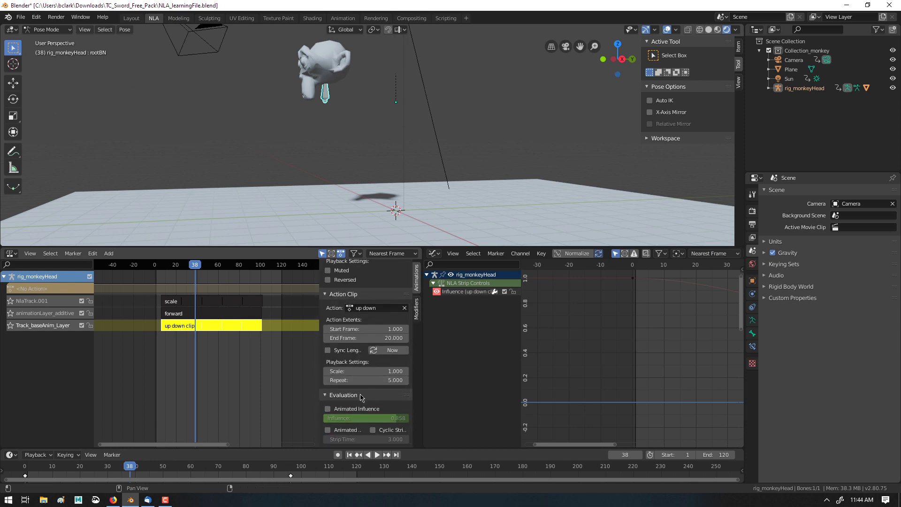
left_click(331, 396)
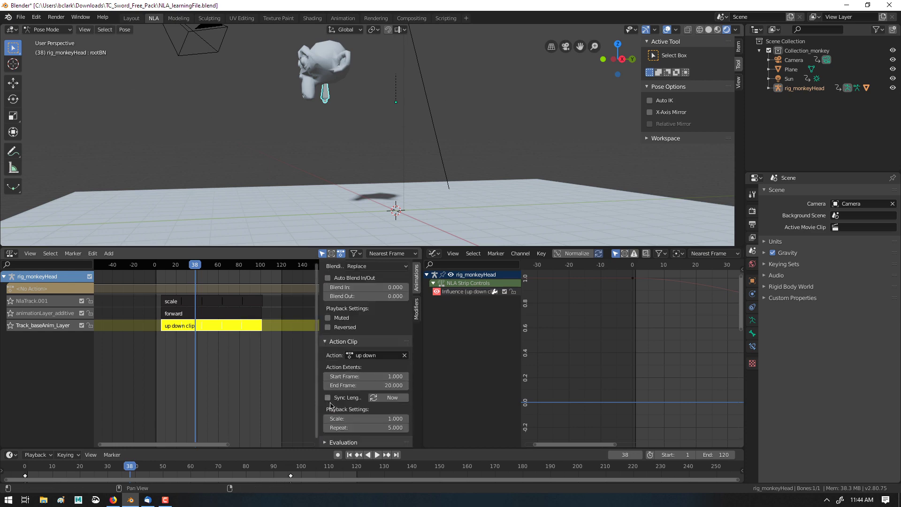
scroll(353, 404, "down", 3)
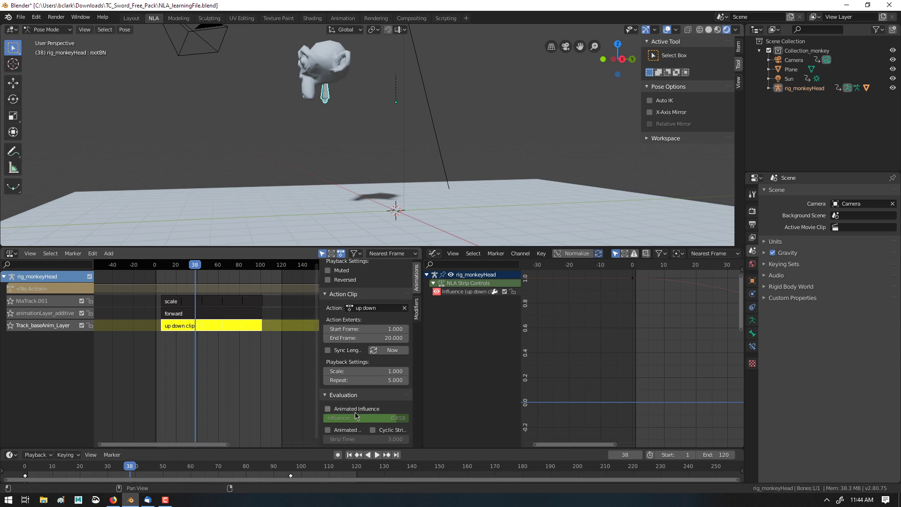
left_click(342, 410)
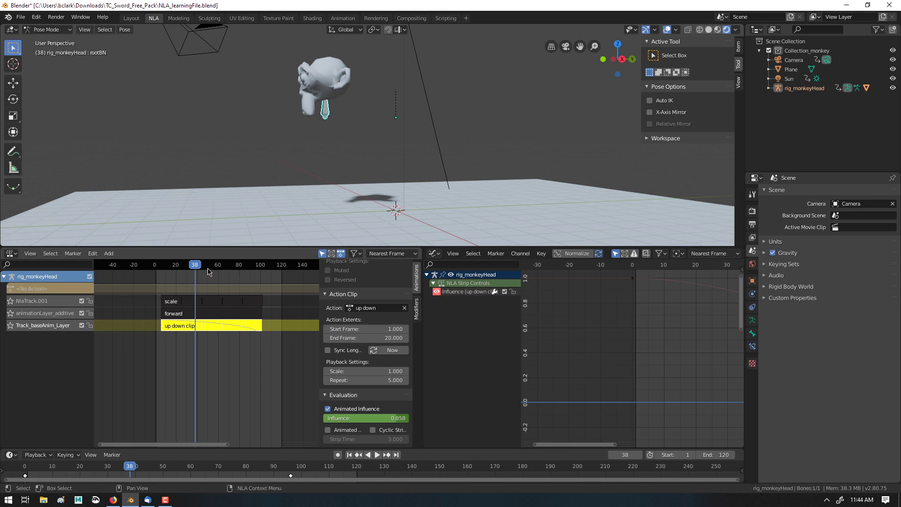
Play the animation with the up down clip's animated influence and examine its whole influence curve in the graph editor
key("shift+ctrl+space")
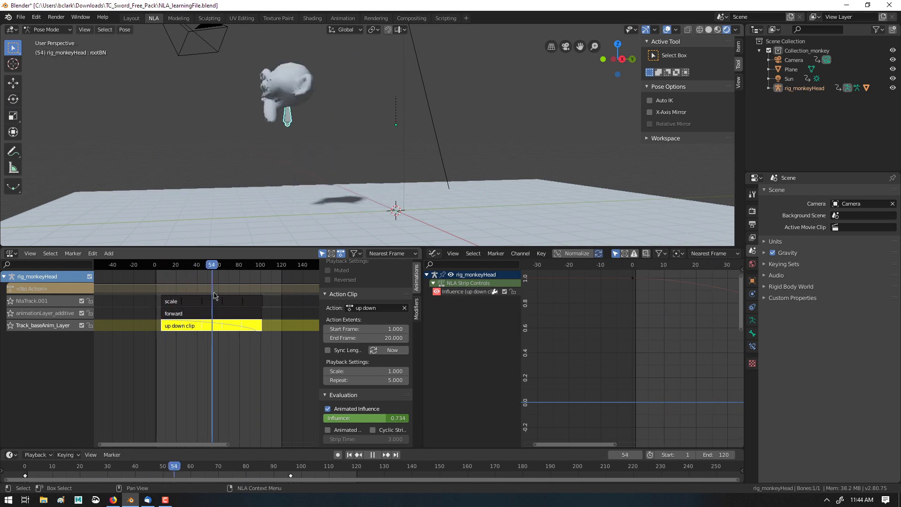
key("space")
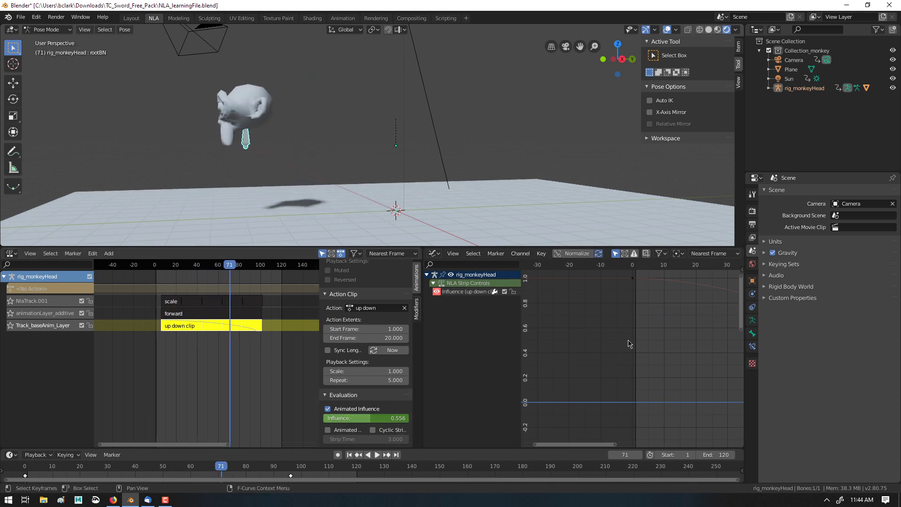
scroll(630, 344, "down", 5)
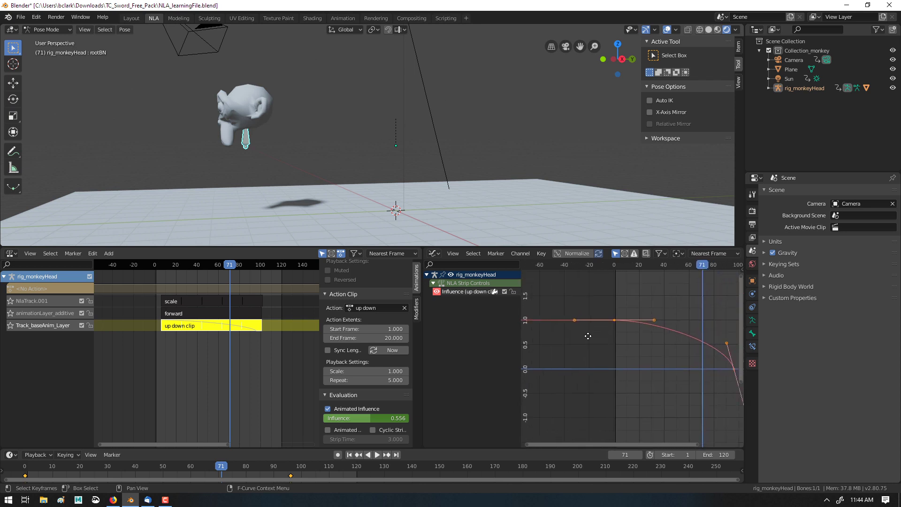
Turn off the up down clip's Animated Influence, play the motion for comparison, and turn the option back on
left_click(328, 408)
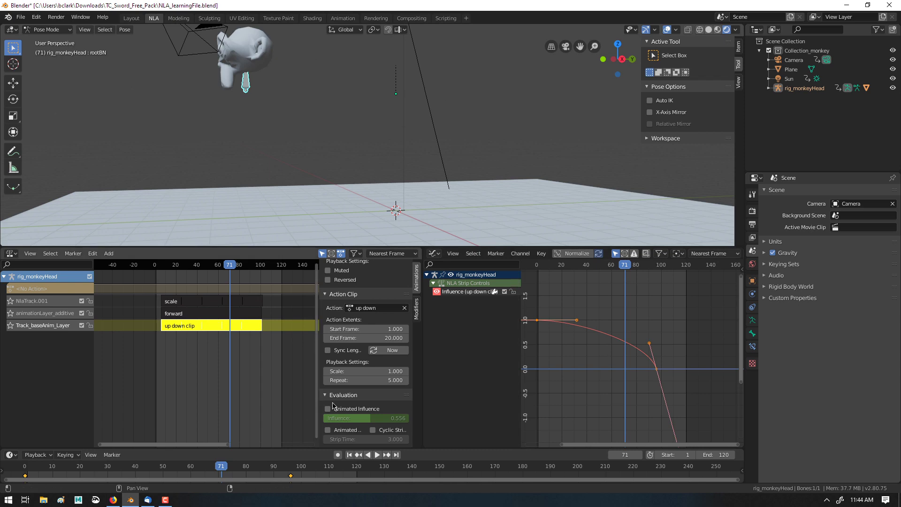
key("space")
left_click(201, 266)
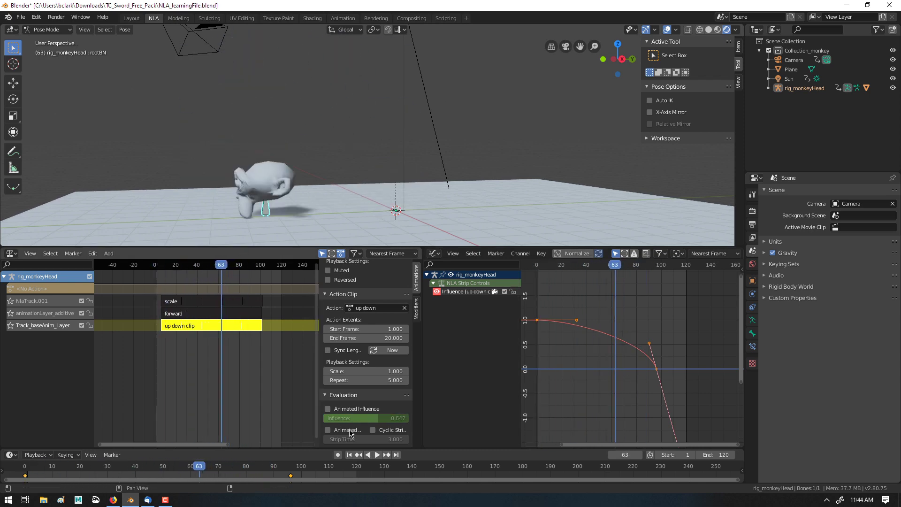
key("space")
left_click(328, 409)
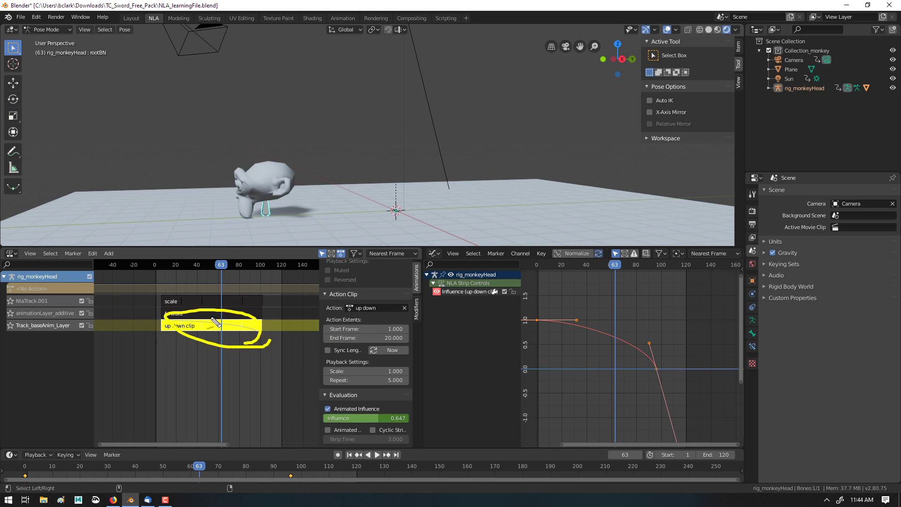
left_click_drag(514, 311, 720, 399)
key("Escape")
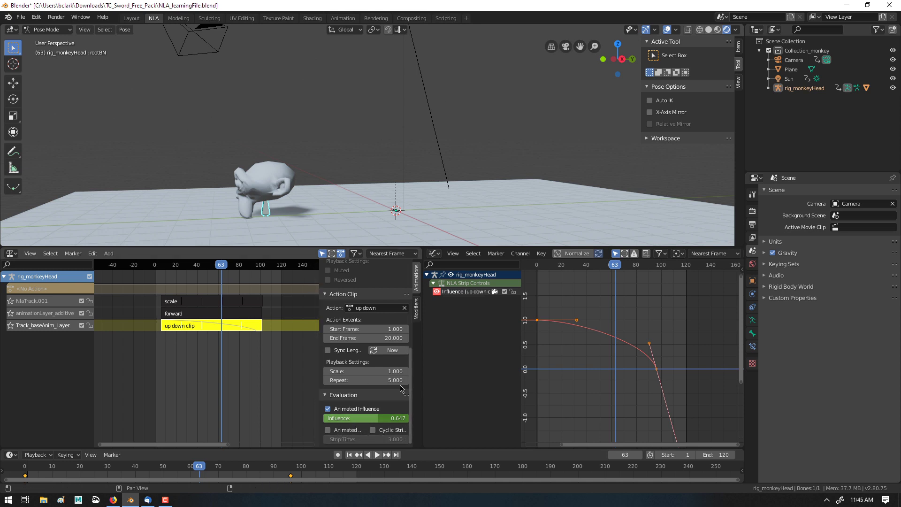
Select the forward strip, play the animation, and enable Animated Influence for that strip
left_click(213, 313)
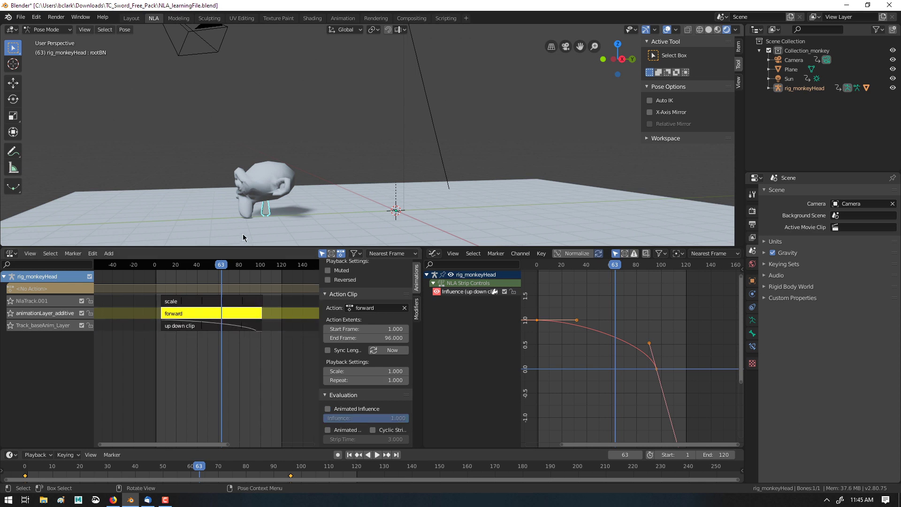
key("space")
left_click(172, 267)
left_click_drag(173, 267, 202, 280)
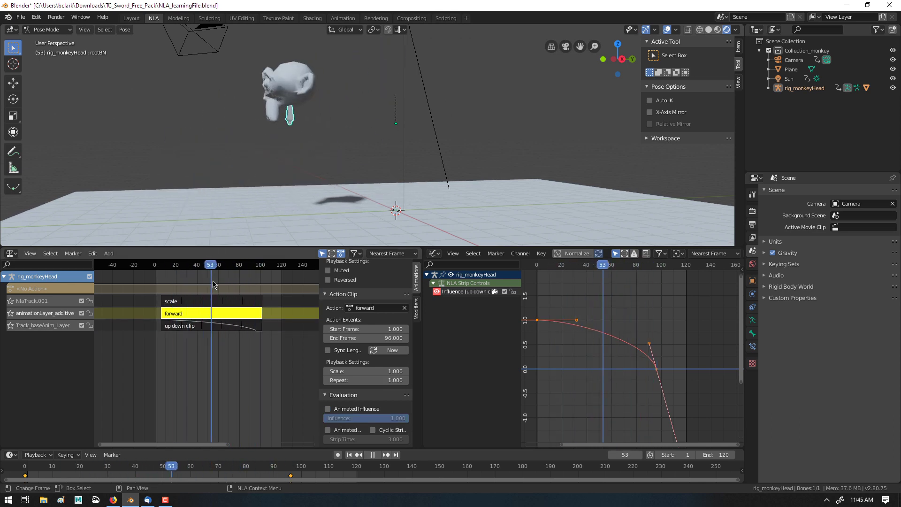
key("space")
left_click(328, 408)
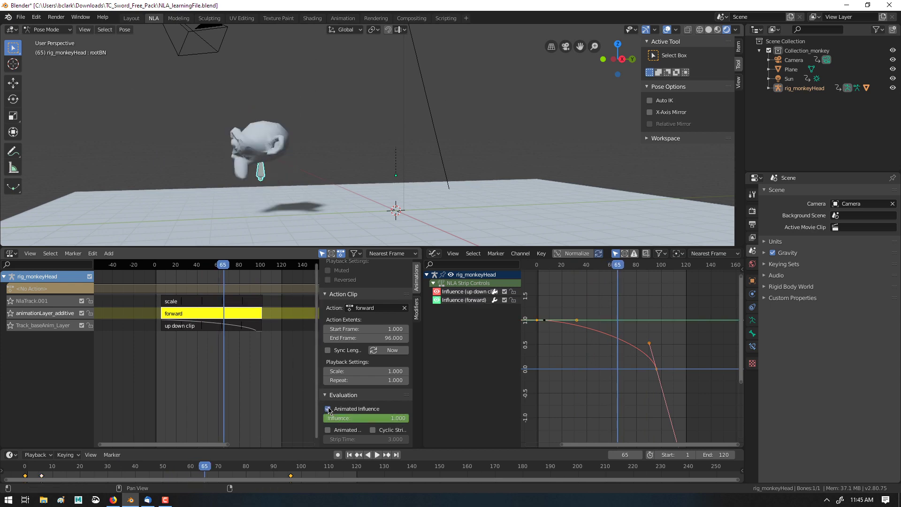
Try lowering the forward strip's influence, the second time to 0.402, without keying it, and replay the animation
left_click_drag(377, 418, 362, 418)
left_click(160, 265)
key("space")
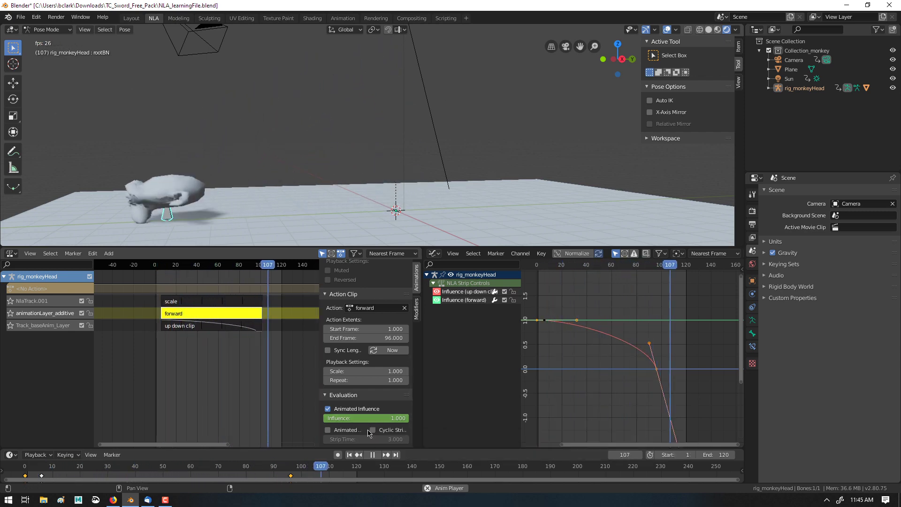
key("space")
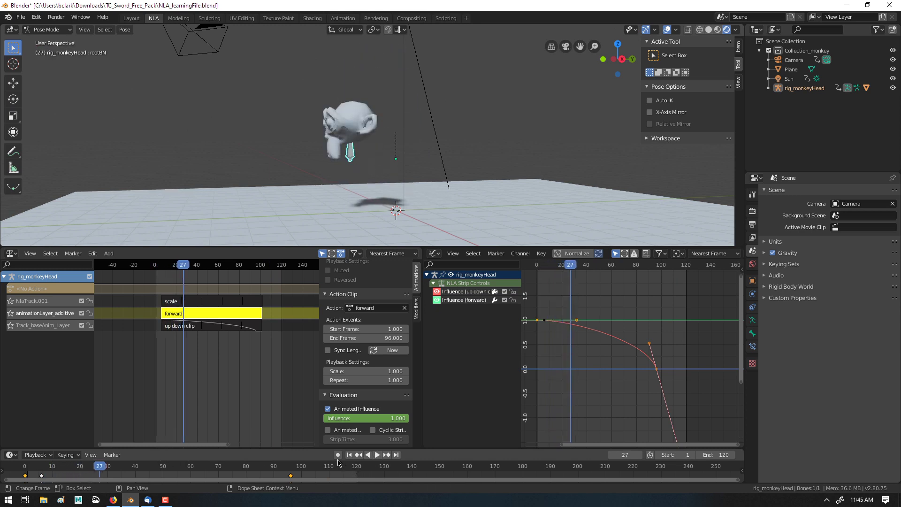
left_click_drag(380, 418, 354, 418)
left_click_drag(100, 471, 19, 465)
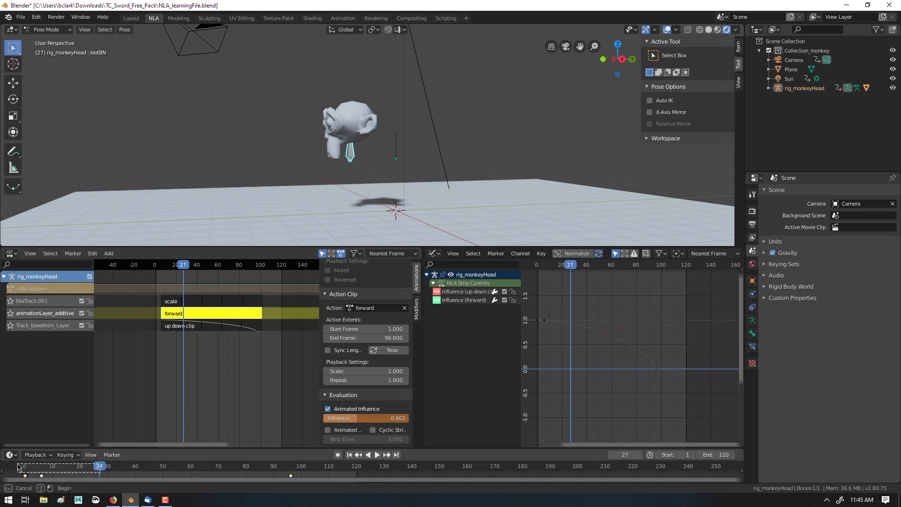
left_click(21, 465)
key("space")
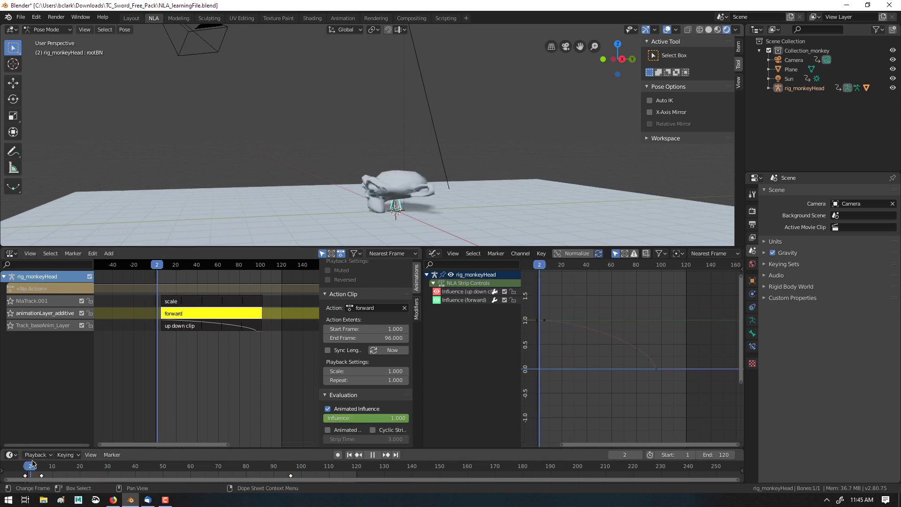
Set the forward strip's influence to 0.299 at frame 0 and insert a keyframe for it
left_click(26, 465)
key("space")
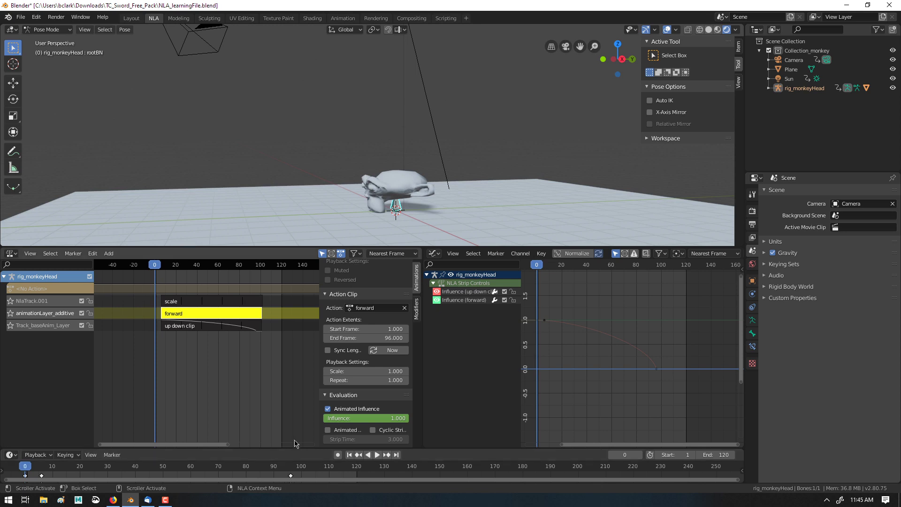
right_click(348, 422)
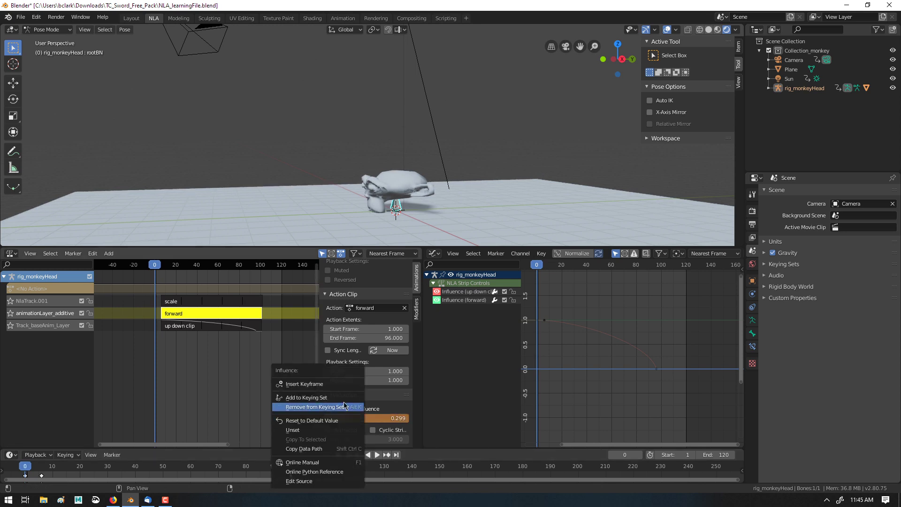
left_click(346, 384)
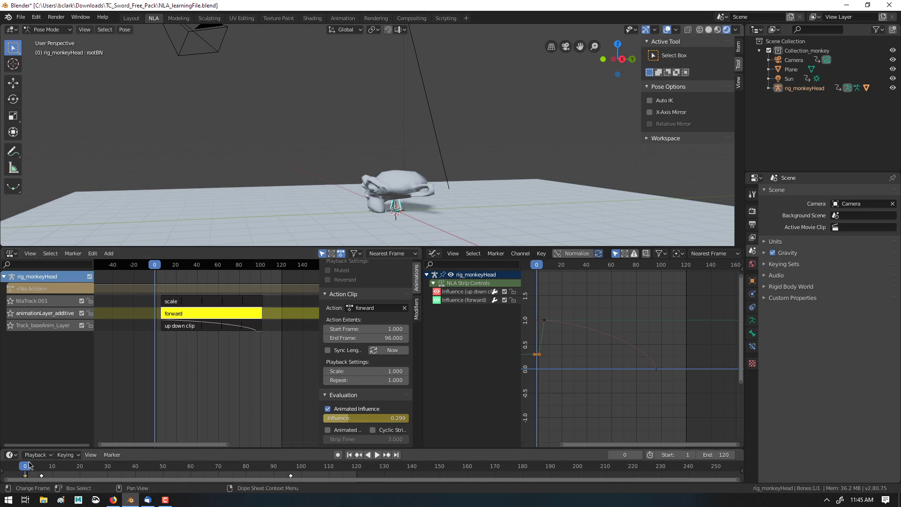
Play the animation while switching the forward strip's Animated Influence off and on again to compare the motion
key("space")
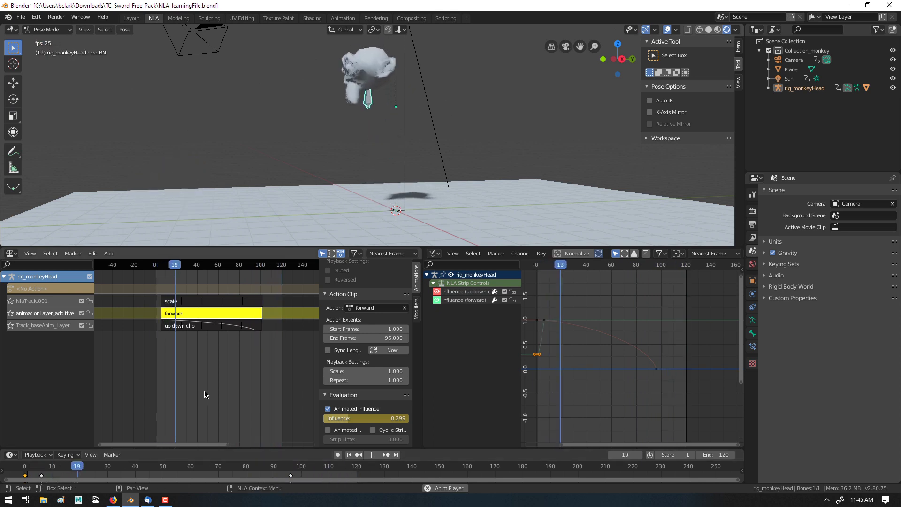
left_click(328, 409)
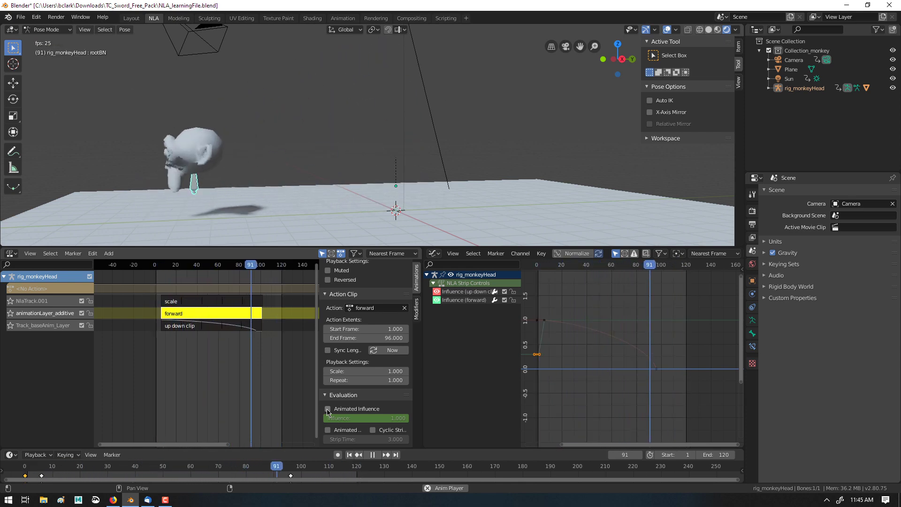
left_click(327, 409)
key("space")
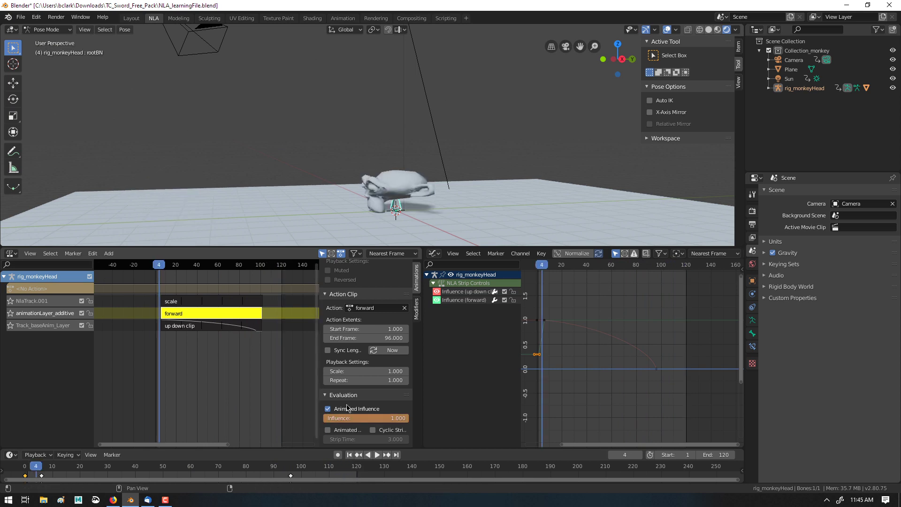
Play briefly, return to frame 0, and try an unkeyed influence of 0.326 on the forward strip
key("space")
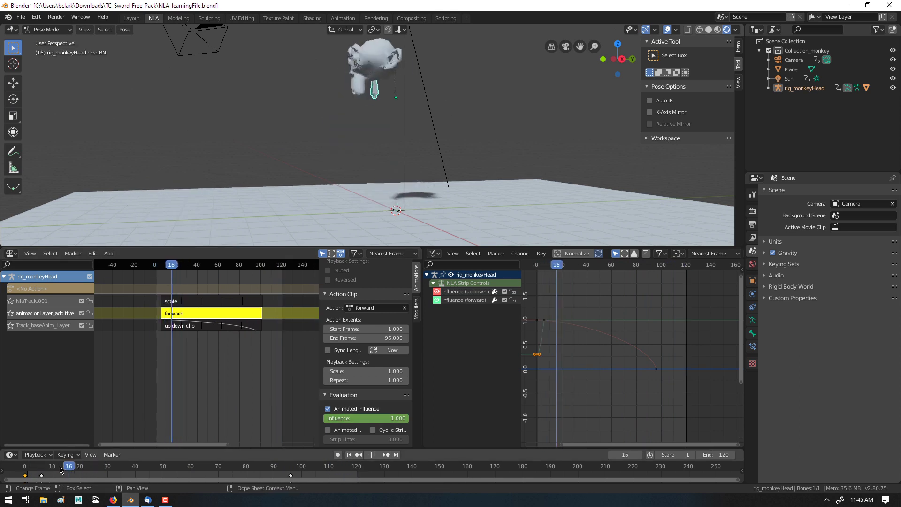
left_click(25, 466)
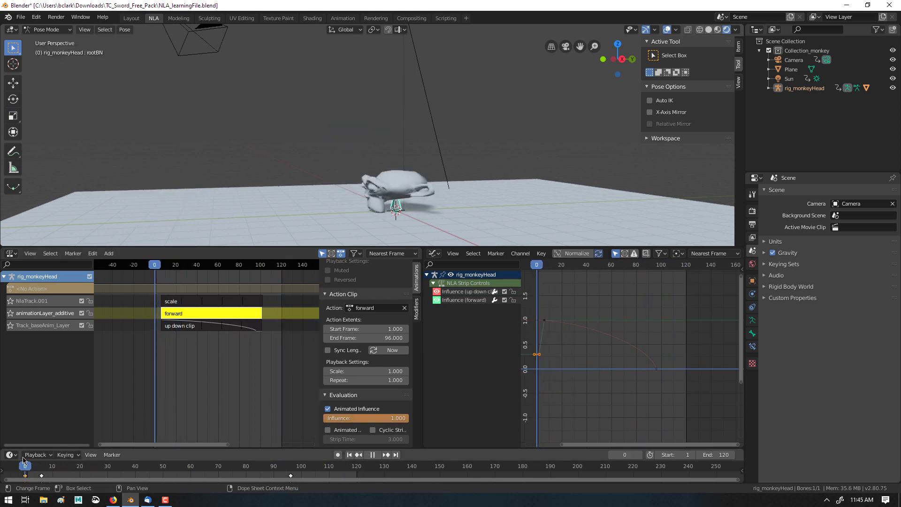
key("space")
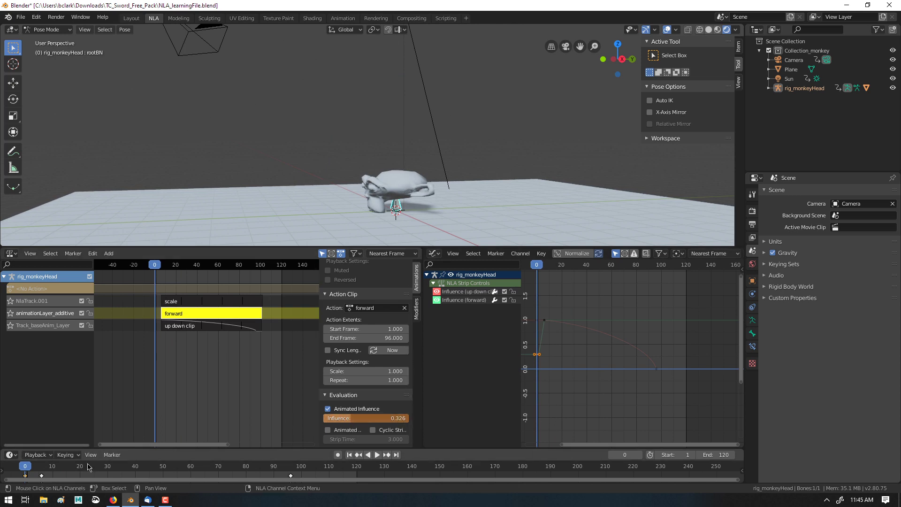
Delete the keyframe with value 1.0 from the Influence (forward) curve and play the animation
left_click(462, 301)
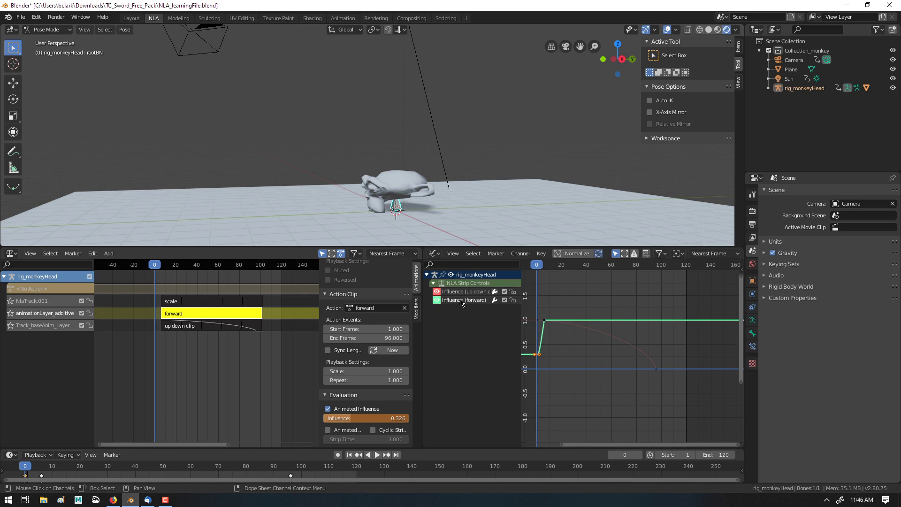
key("x")
left_click(547, 325)
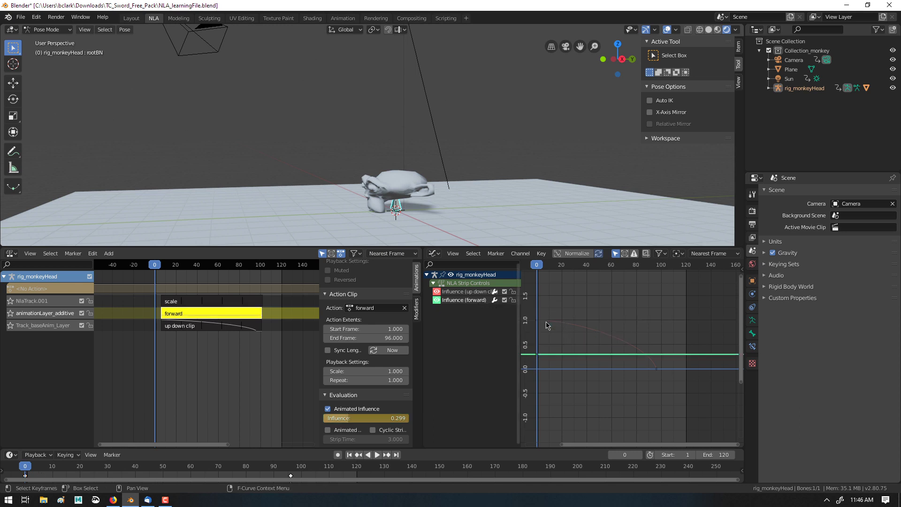
key("space")
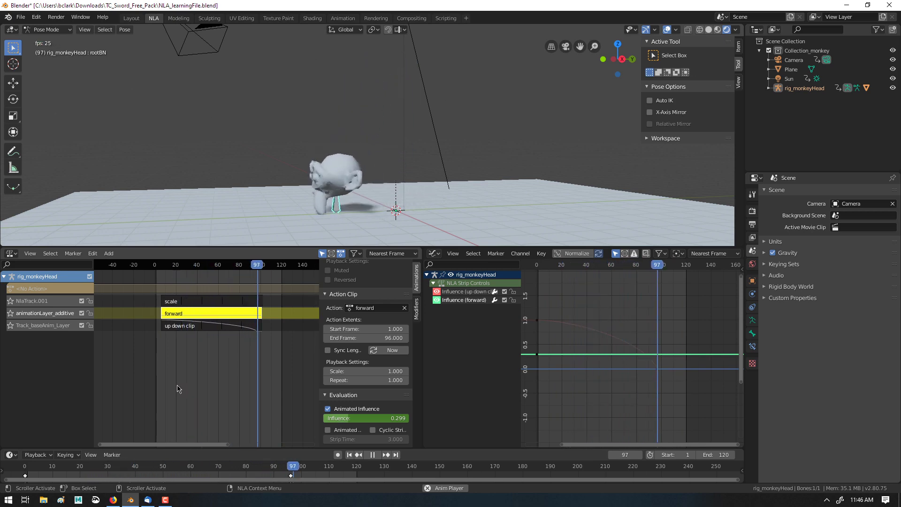
key("space")
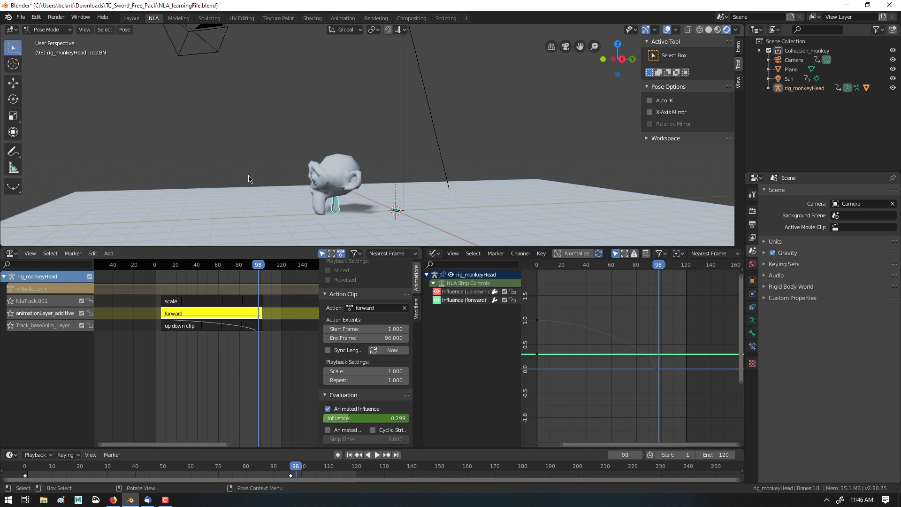
Deselect the bone, then play and scrub the animation from the start to review the layered motion
left_click(150, 61)
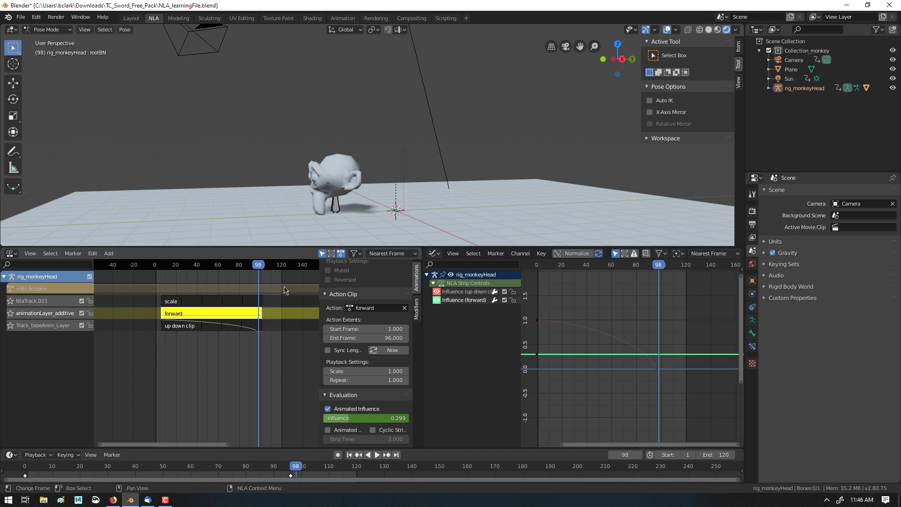
key("space")
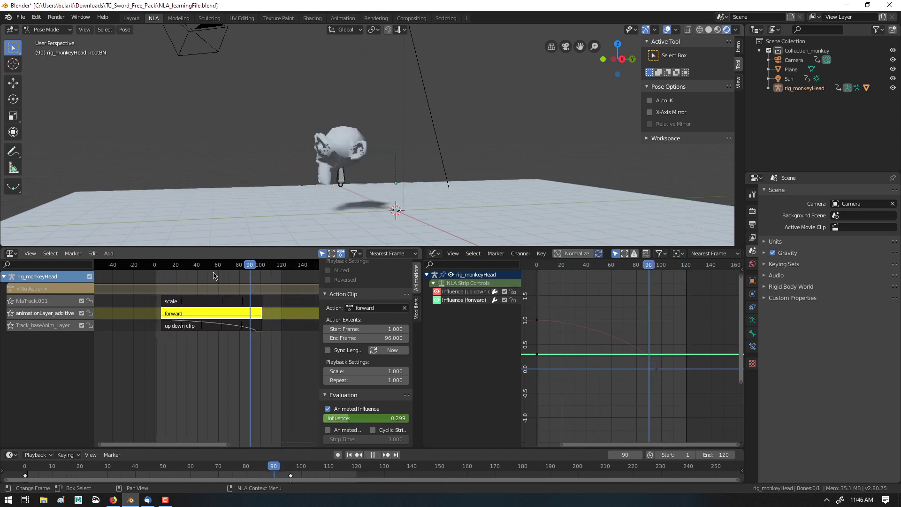
left_click(169, 268)
left_click_drag(168, 268, 187, 266)
key("space")
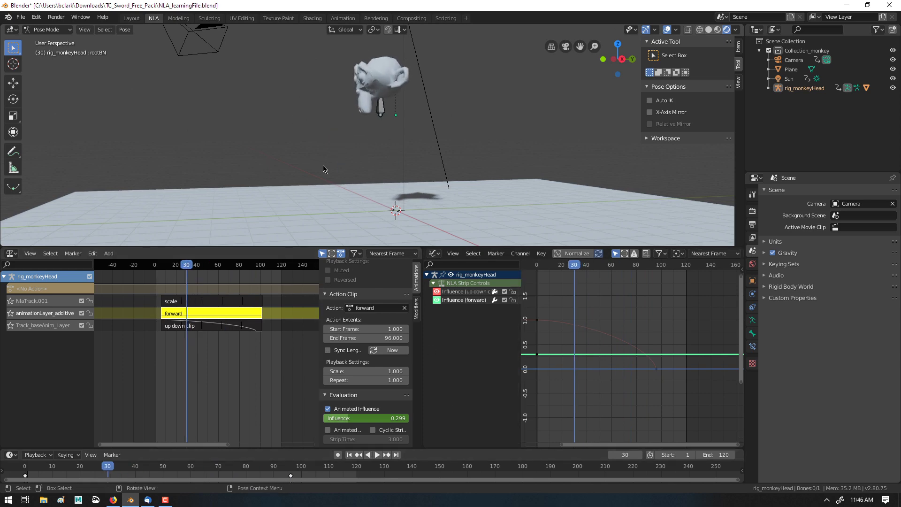
key("space")
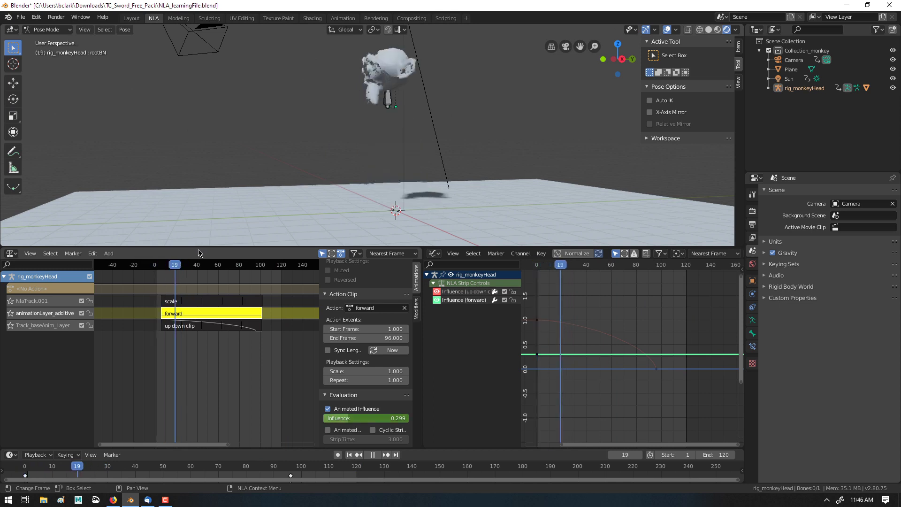
left_click(155, 265)
key("space")
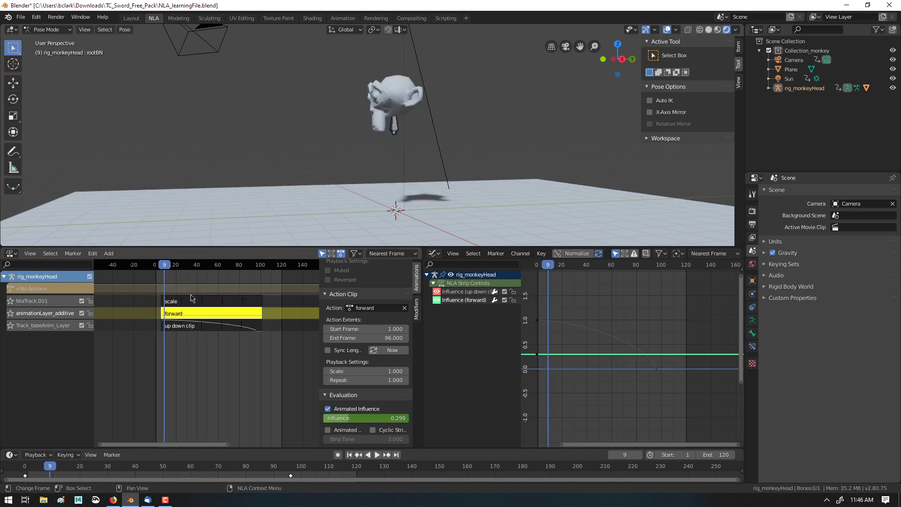
Select the scale strip on NlaTrack.001 and try a playback scale of 0.111
left_click(214, 303)
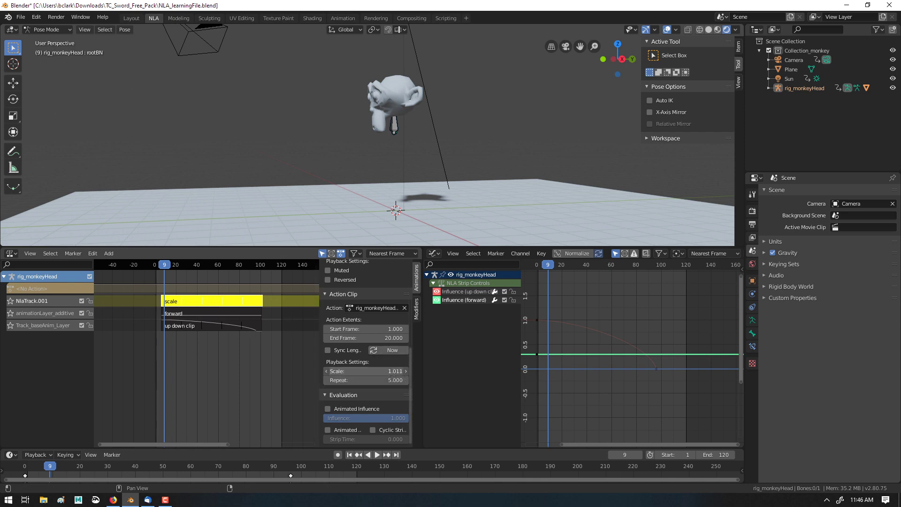
left_click_drag(366, 371, 343, 370)
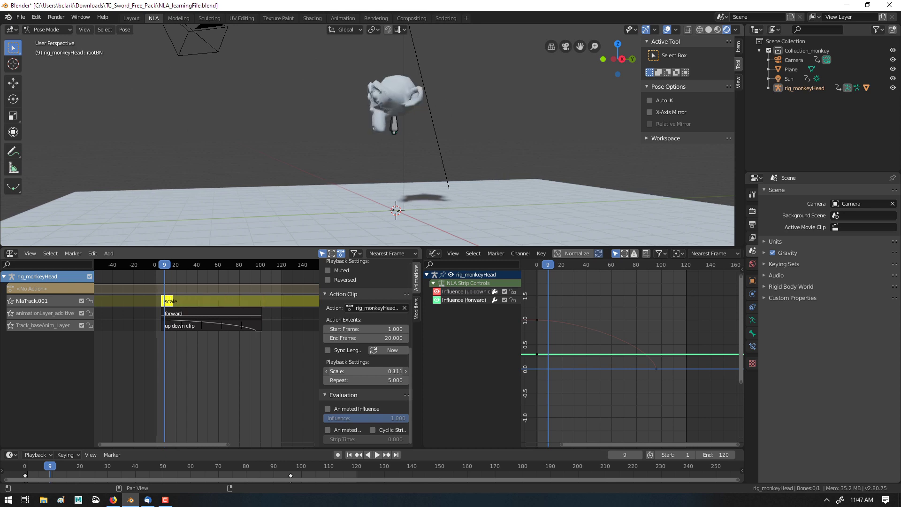
key("Escape")
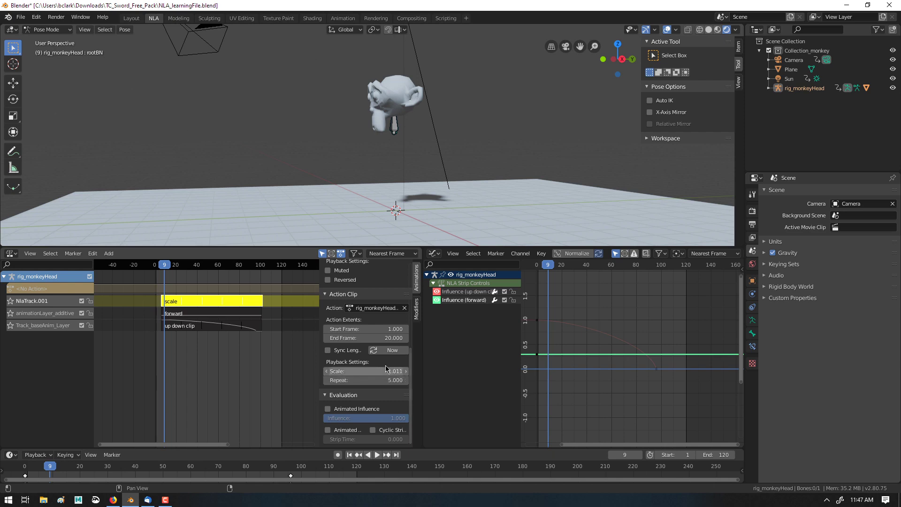
Examine the extrapolation options of the scale strip and scrub the animation to frame 55
scroll(390, 338, "up", 3)
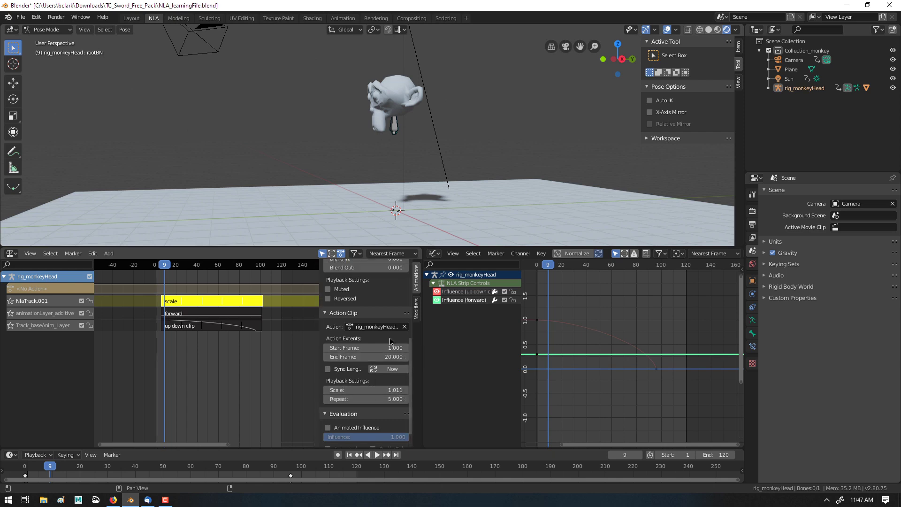
scroll(390, 340, "up", 2)
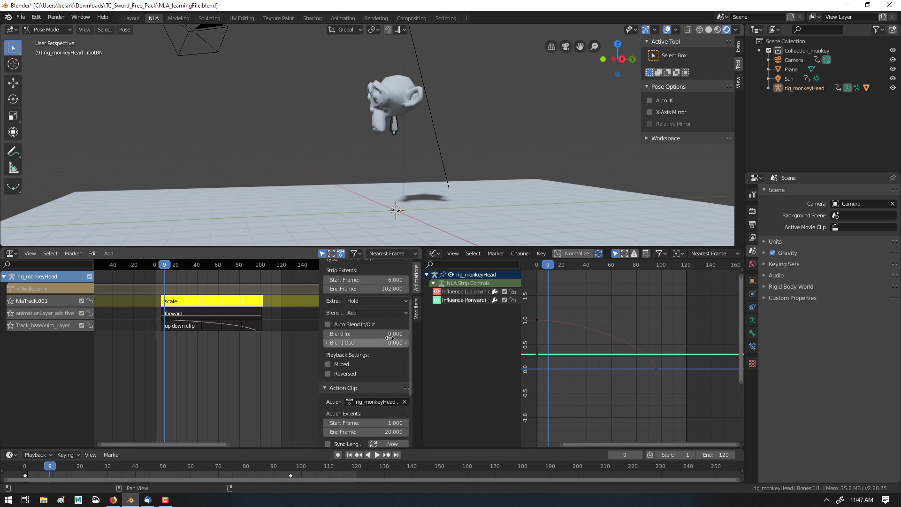
scroll(390, 338, "up", 1)
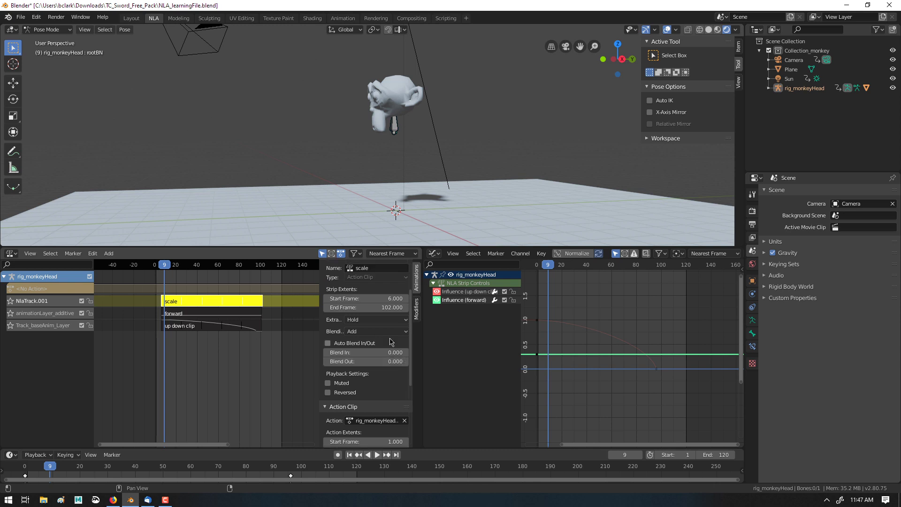
left_click(360, 320)
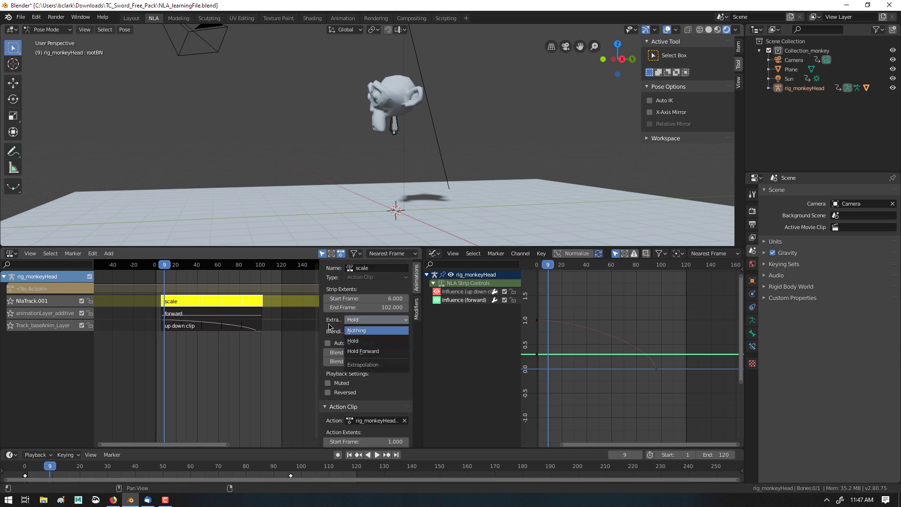
left_click_drag(164, 264, 212, 281)
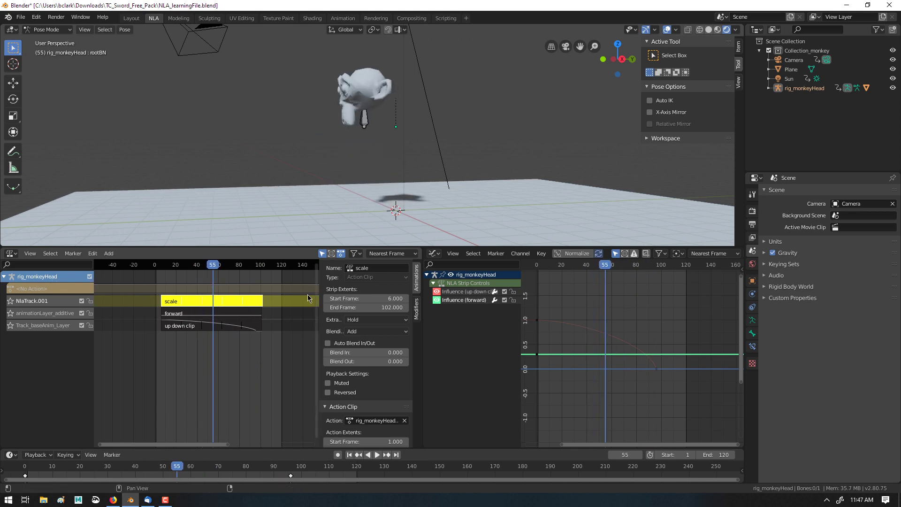
left_click(363, 320)
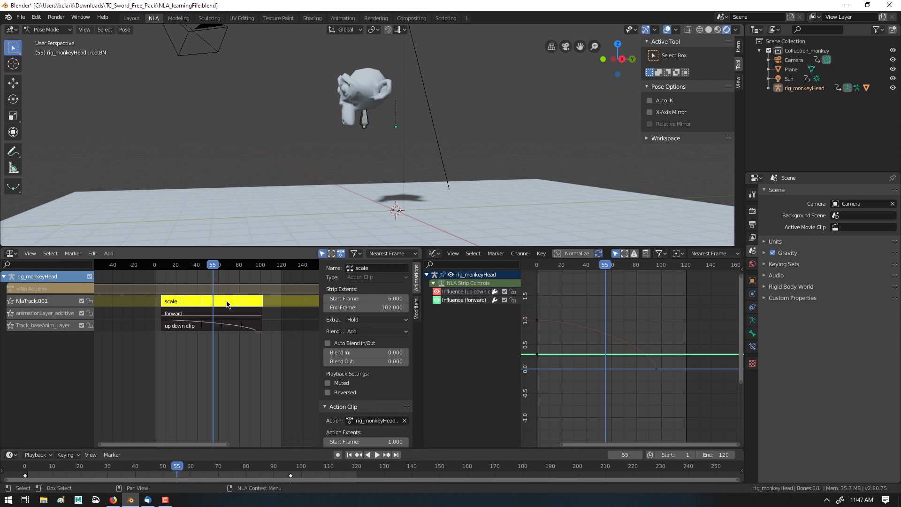
Move the scale strip to frames 42–138 and play the animation with Hold extrapolation
left_click_drag(226, 304, 266, 305)
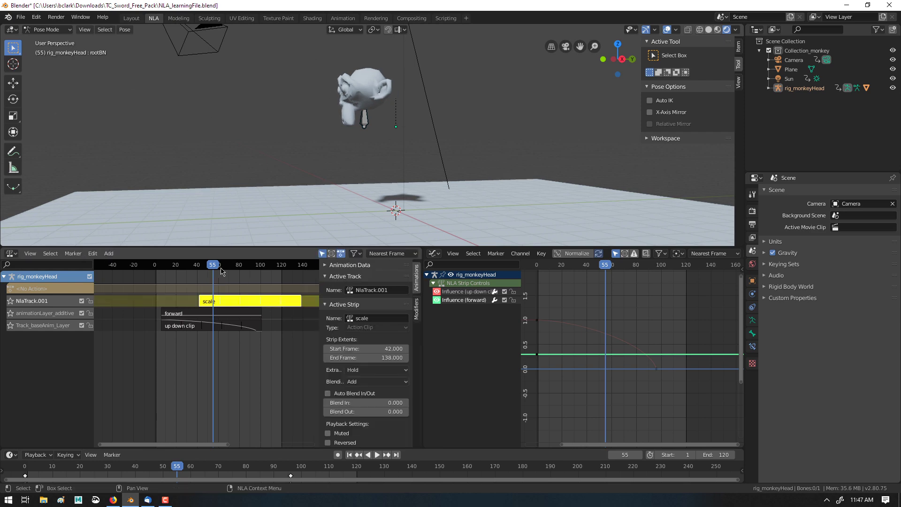
left_click_drag(221, 272, 156, 274)
key("space")
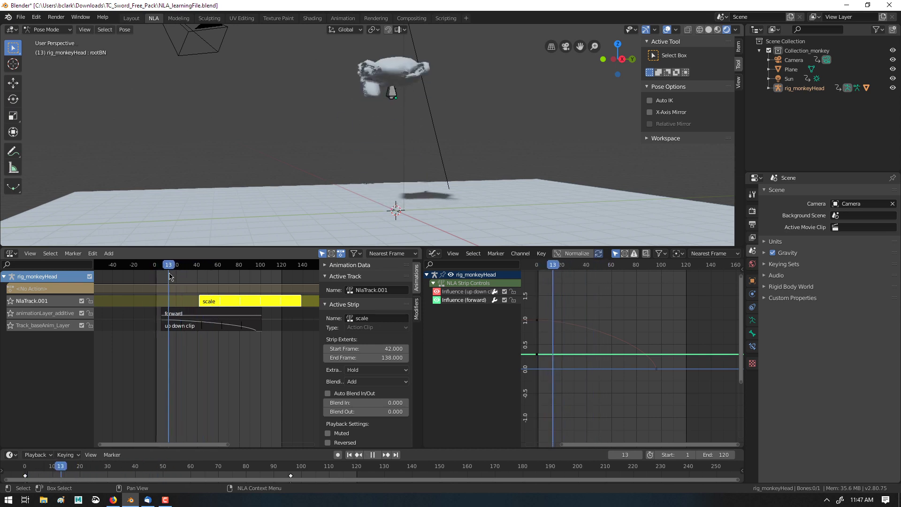
key("space")
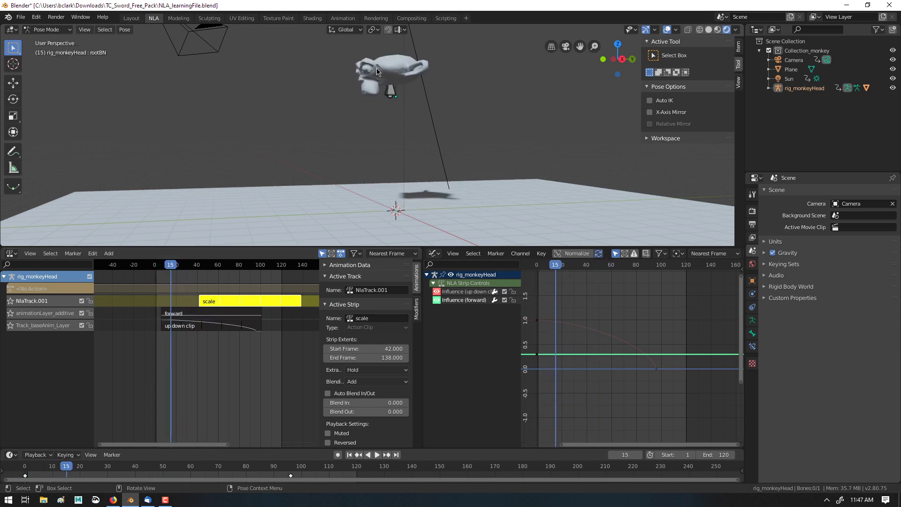
key("space")
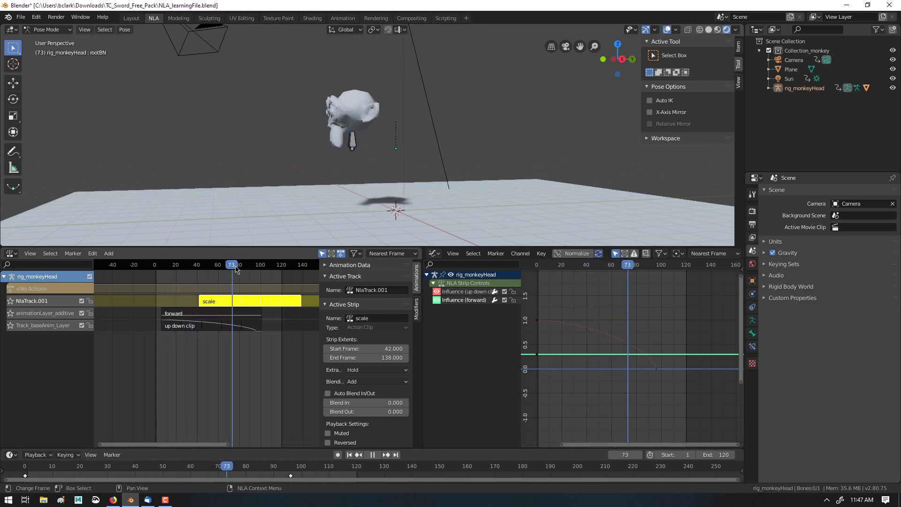
key("space")
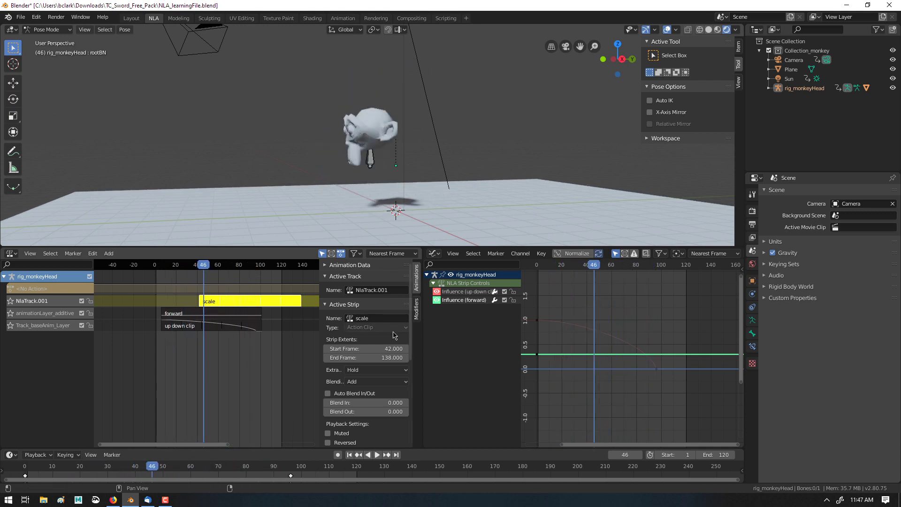
Set the scale strip's extrapolation to Nothing and play the animation through the strip's start
left_click(361, 370)
left_click(362, 382)
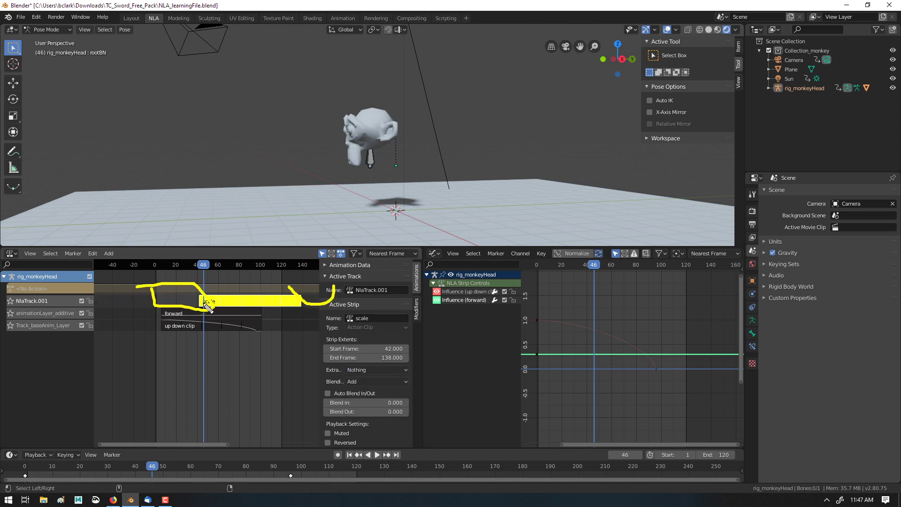
key("Escape")
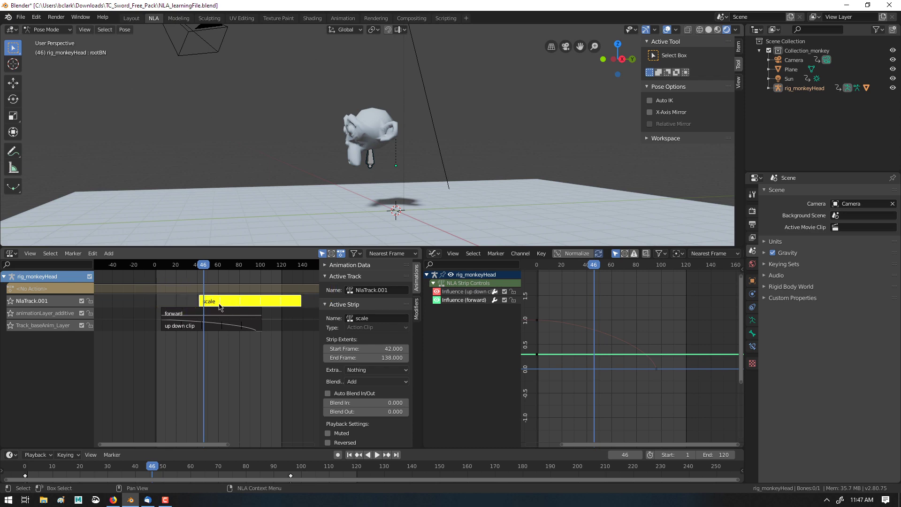
left_click_drag(203, 267, 133, 291)
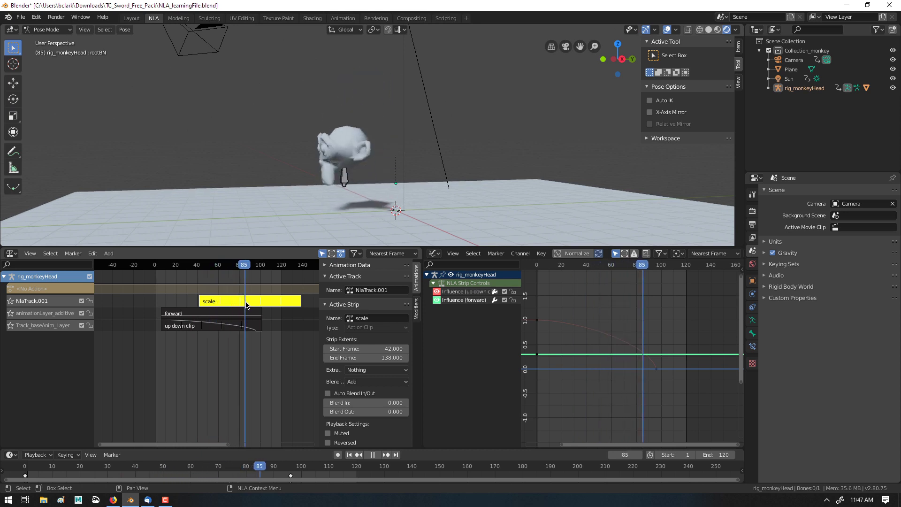
key("space")
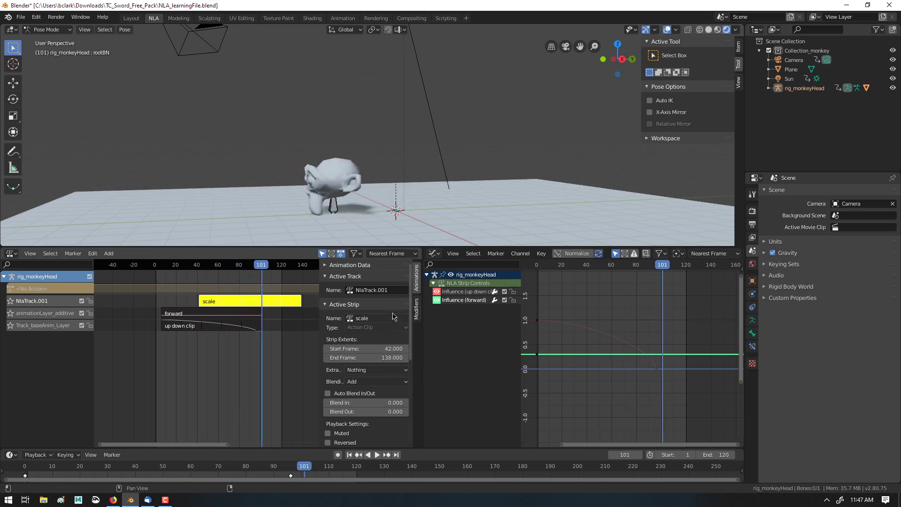
Move the scale strip to frames -41 to 55 and play the animation past the strip's end
left_click_drag(275, 305, 186, 281)
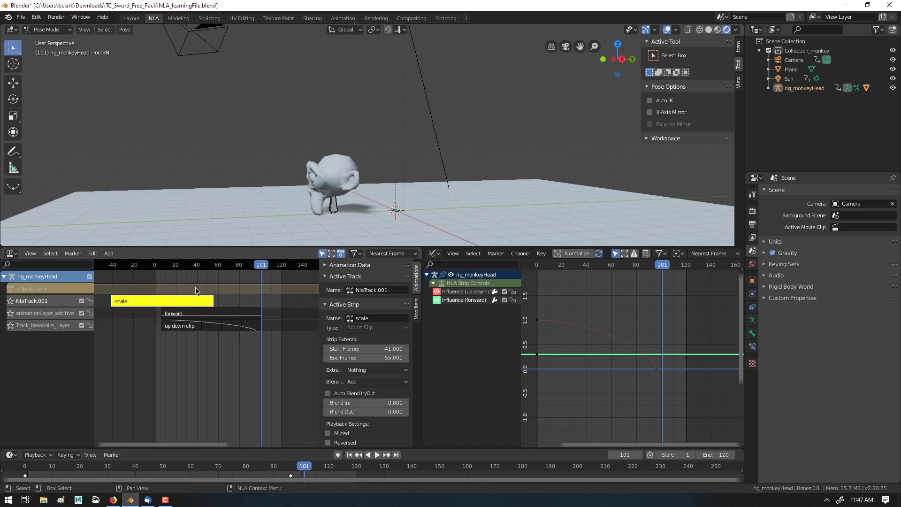
key("space")
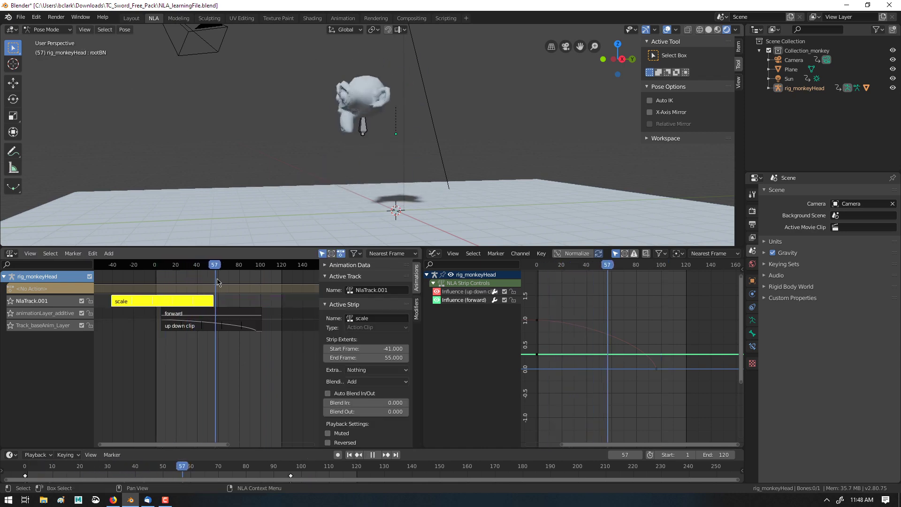
key("space")
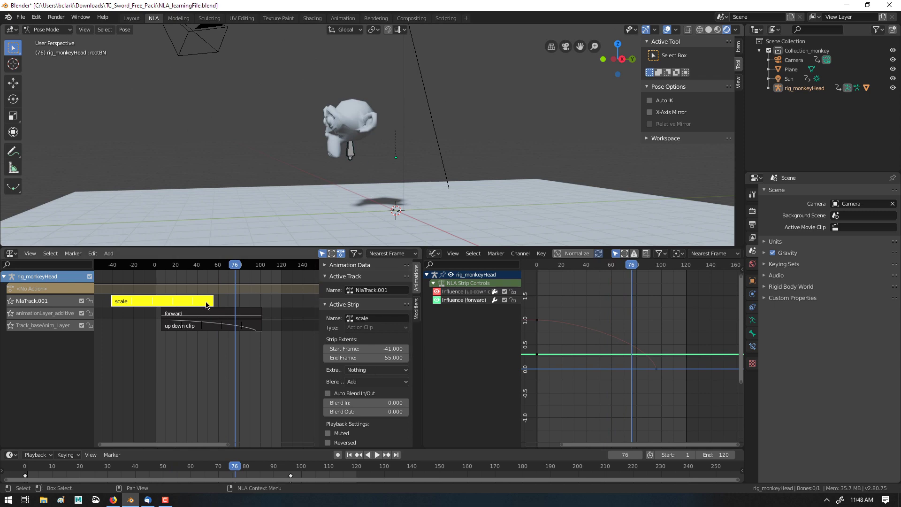
Set the scale strip's extrapolation to Hold Forward and play the animation beyond the strip's end
left_click(371, 370)
left_click(362, 402)
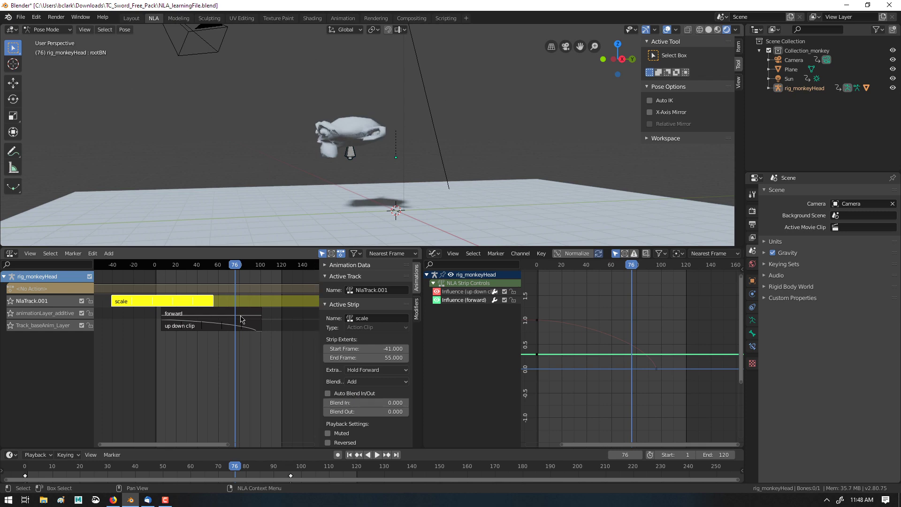
key("space")
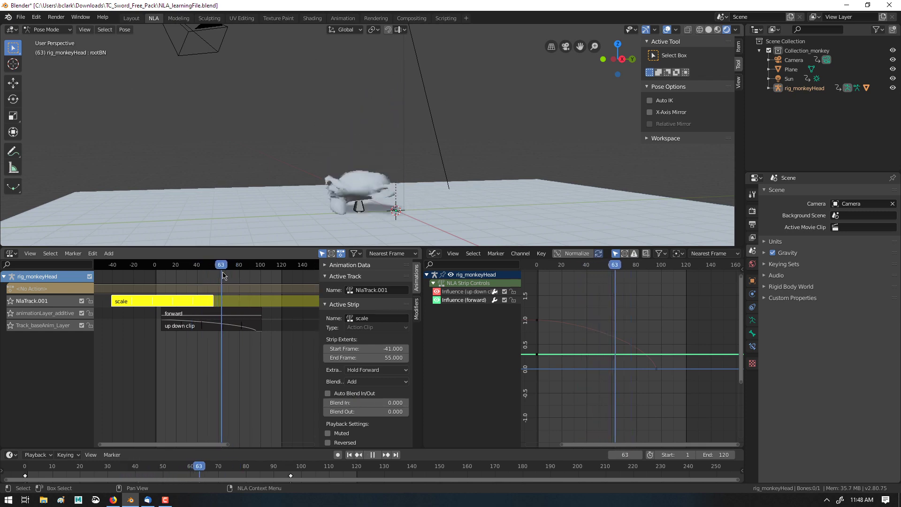
key("space")
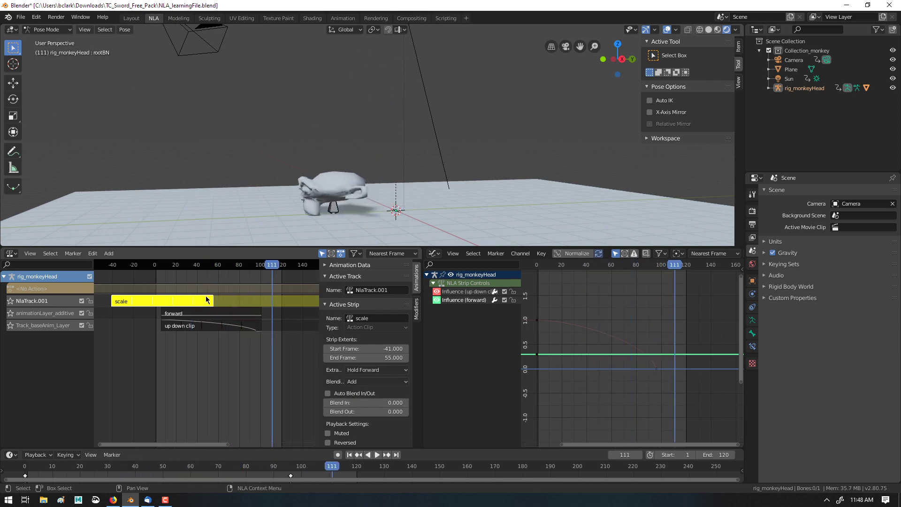
Move the scale strip back above the forward strip, spanning frames 7 to 103
key("g")
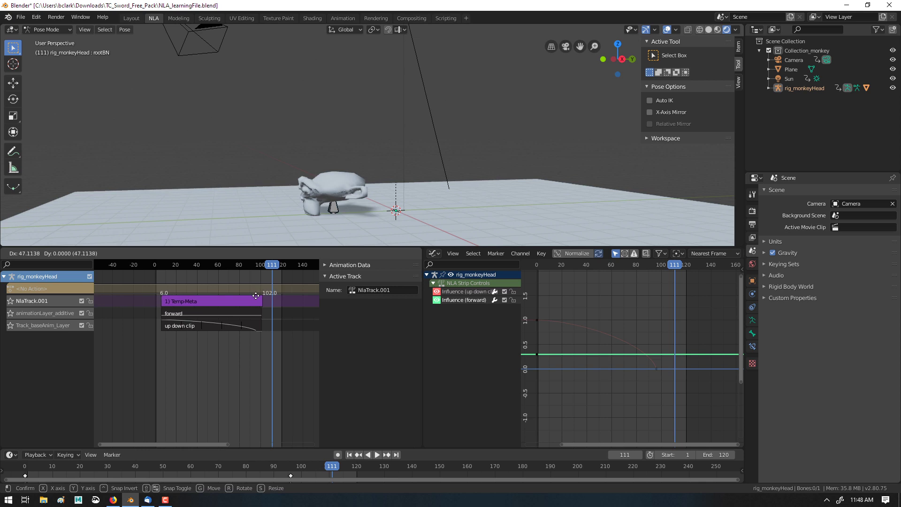
key("Escape")
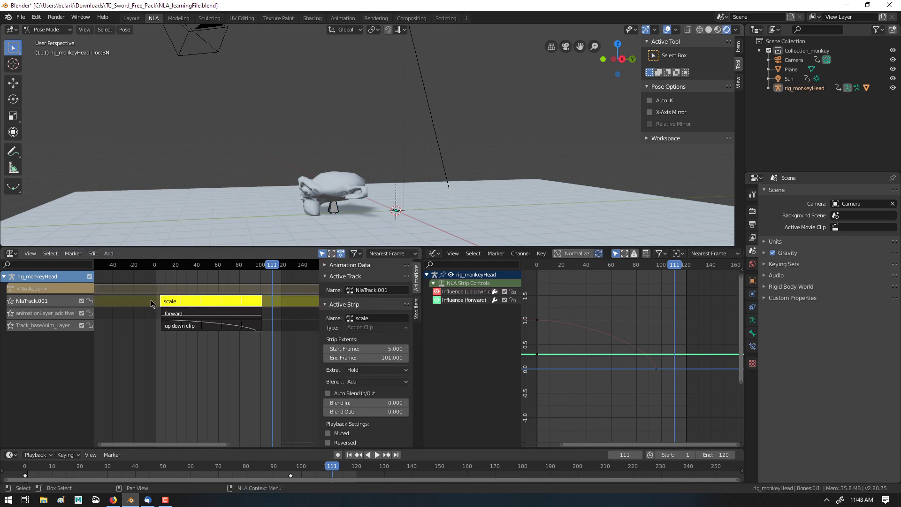
left_click_drag(171, 306, 172, 303)
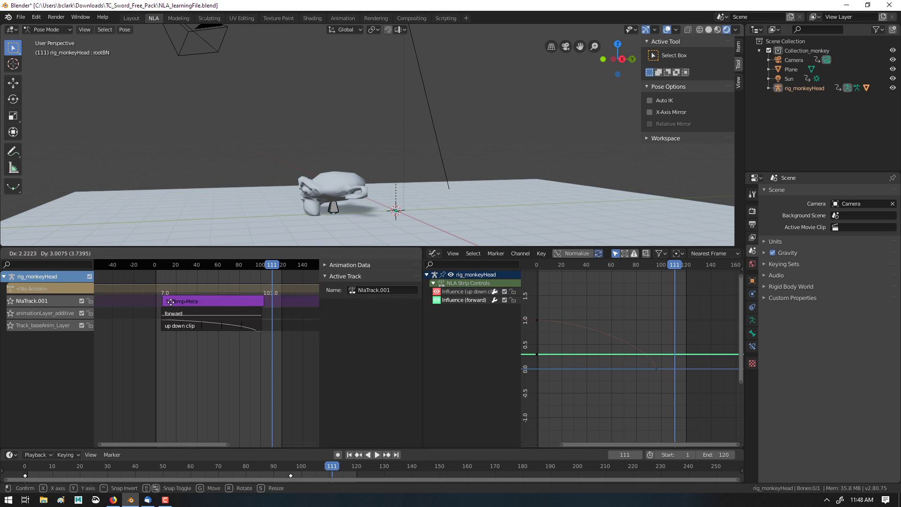
left_click(170, 302)
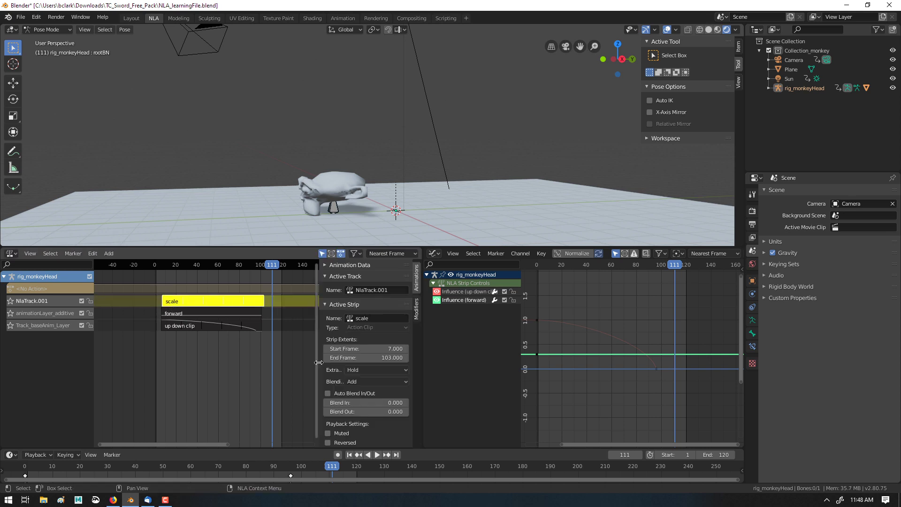
Change the repositioned scale strip's extrapolation to Nothing and play the animation
left_click(373, 371)
left_click(376, 381)
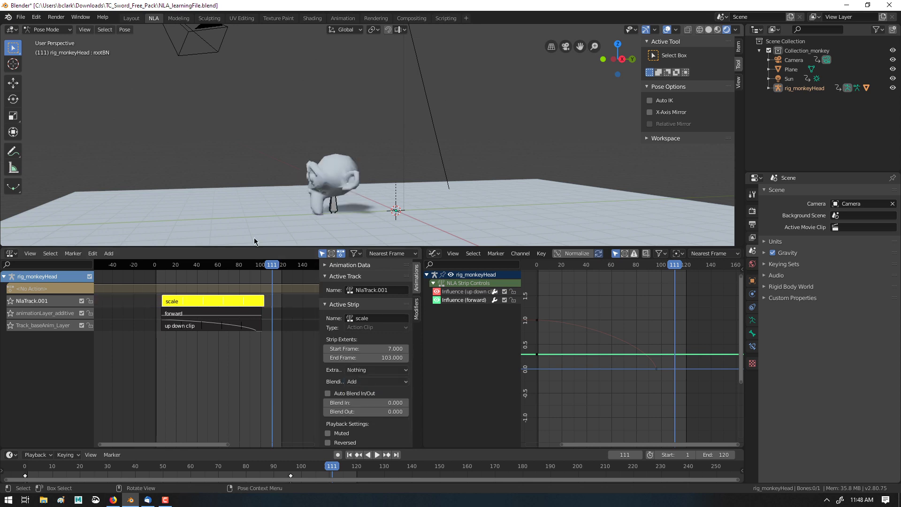
key("space")
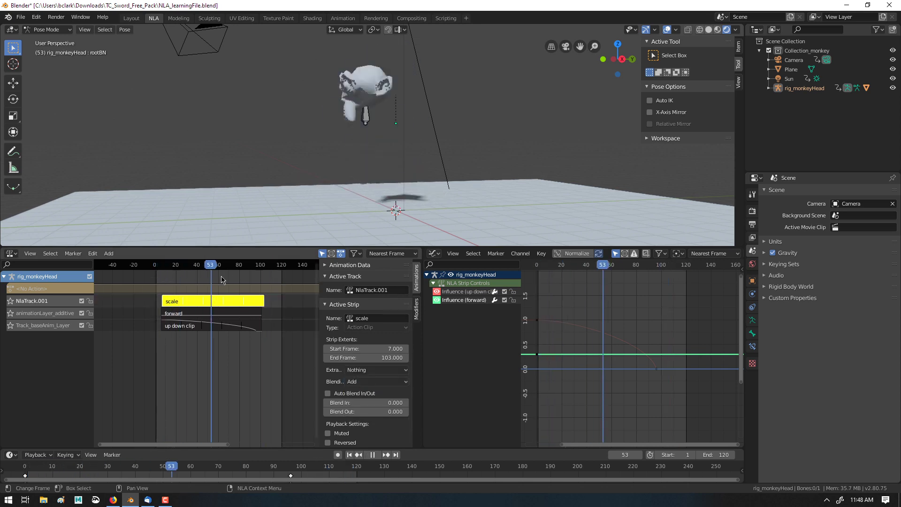
Stop playback and set the scale strip's Blend In to 3.6 and Blend Out to 6.8
key("space")
scroll(400, 436, "down", 4)
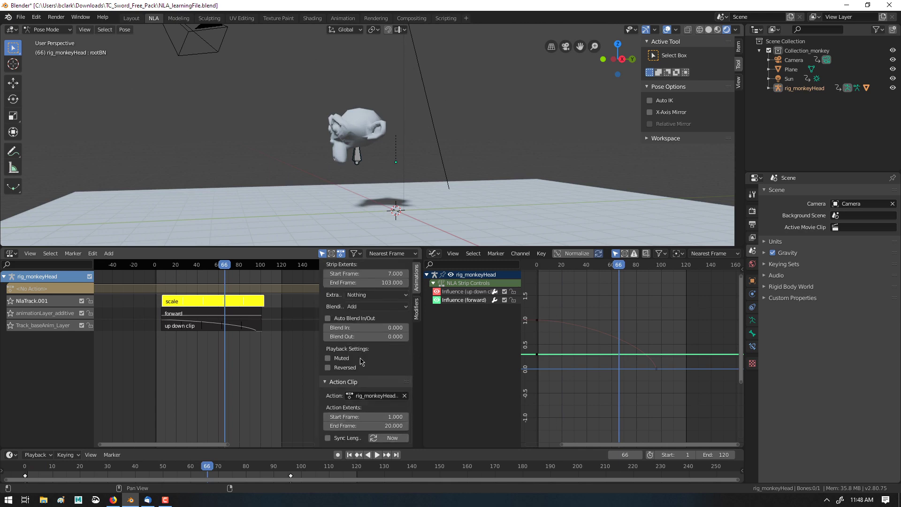
left_click_drag(366, 328, 375, 335)
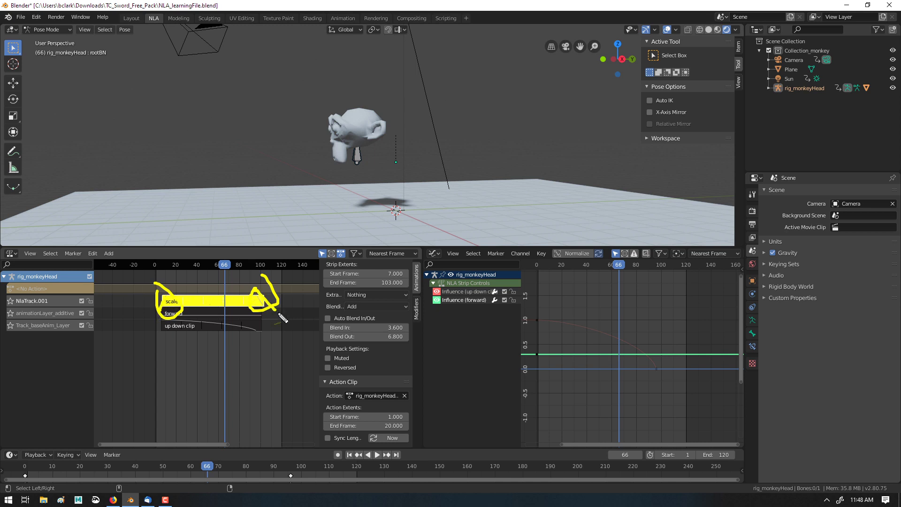
key("Escape")
Scrub to frame 100, look through the scale strip's properties, and play the animation to review its blending
key("space")
left_click_drag(224, 268, 261, 300)
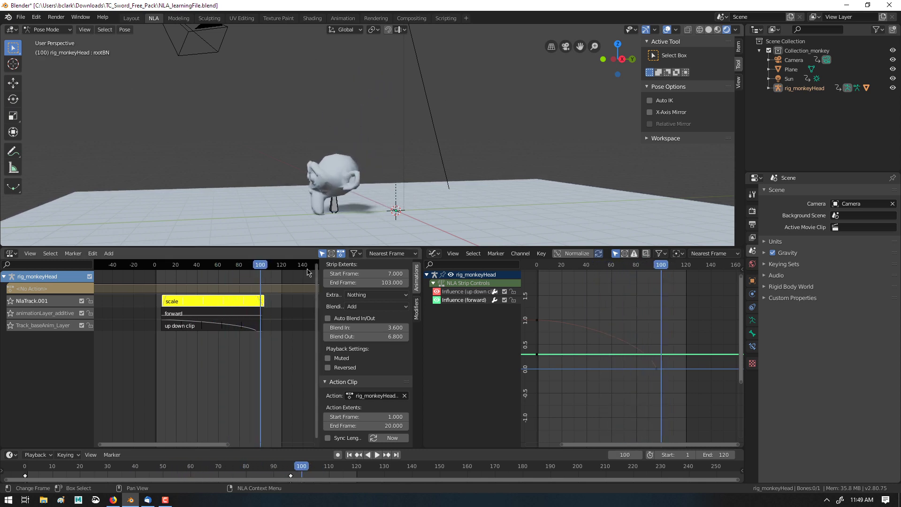
left_click_drag(385, 340, 367, 336)
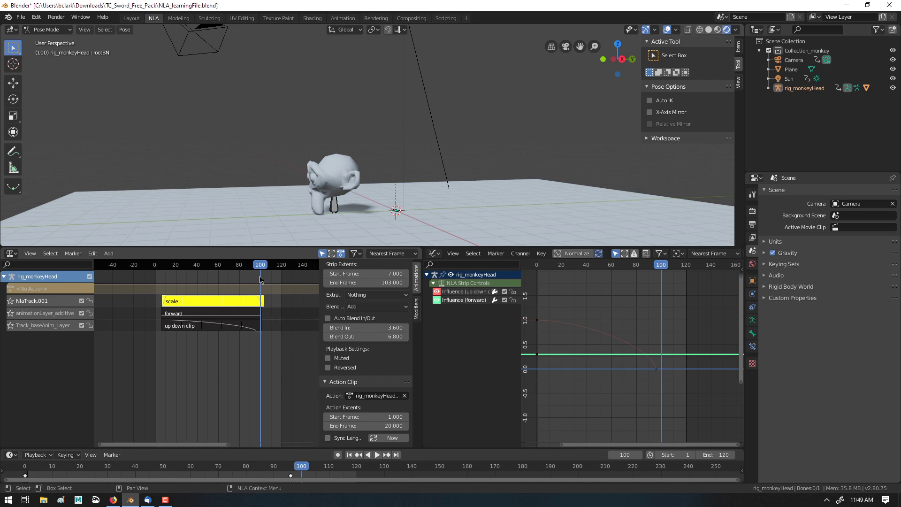
left_click_drag(261, 267, 260, 286)
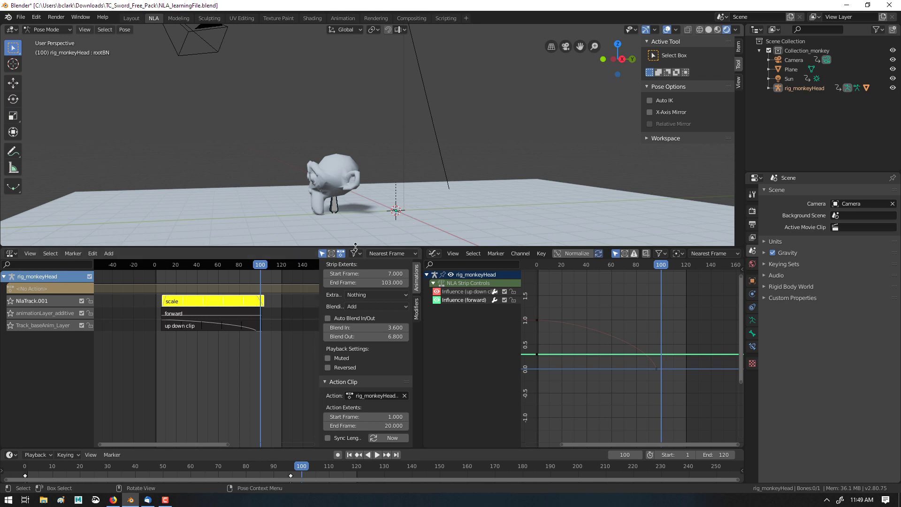
scroll(377, 408, "down", 5)
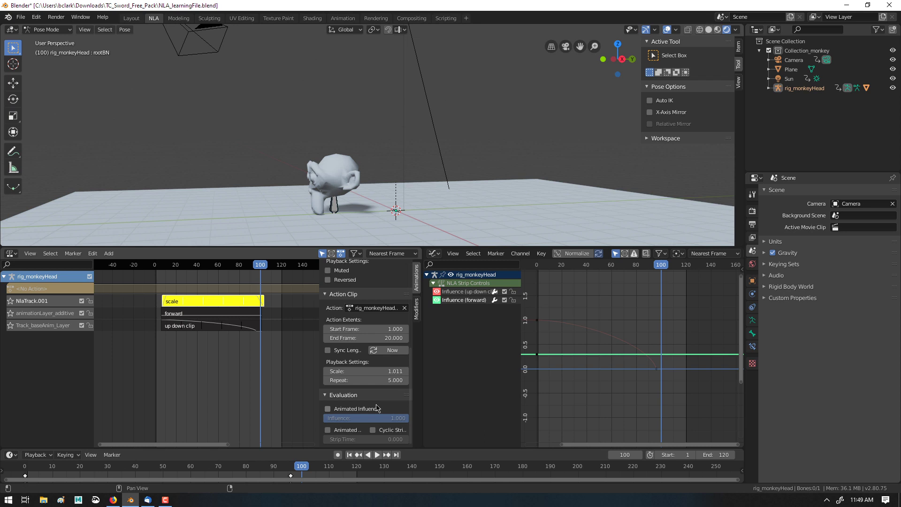
scroll(376, 408, "up", 8)
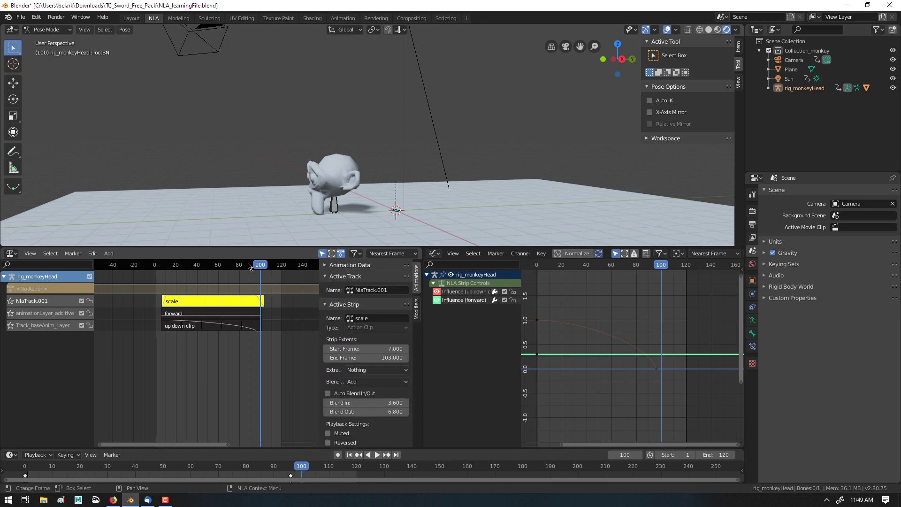
left_click(187, 264)
key("space")
key("space")
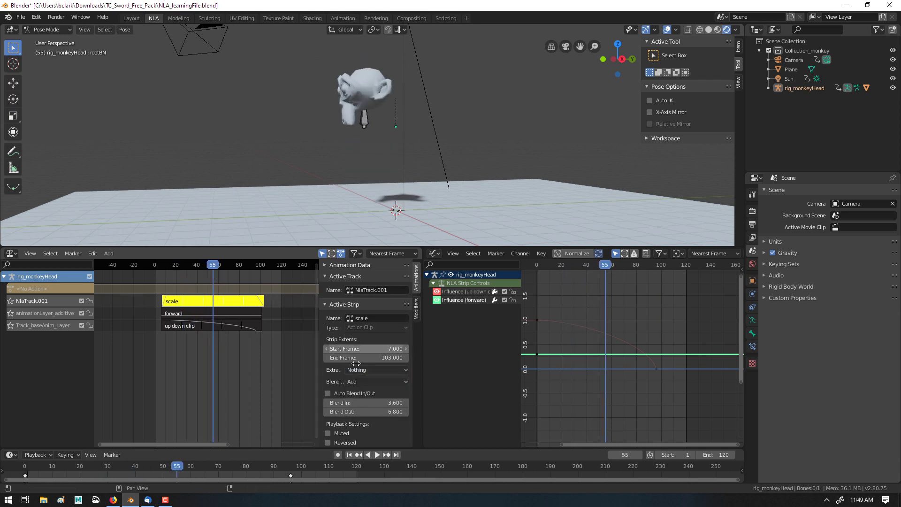
Widen the strip properties area, try Hold extrapolation on the scale strip, and return it to Nothing
left_click_drag(320, 365, 244, 367)
left_click(309, 370)
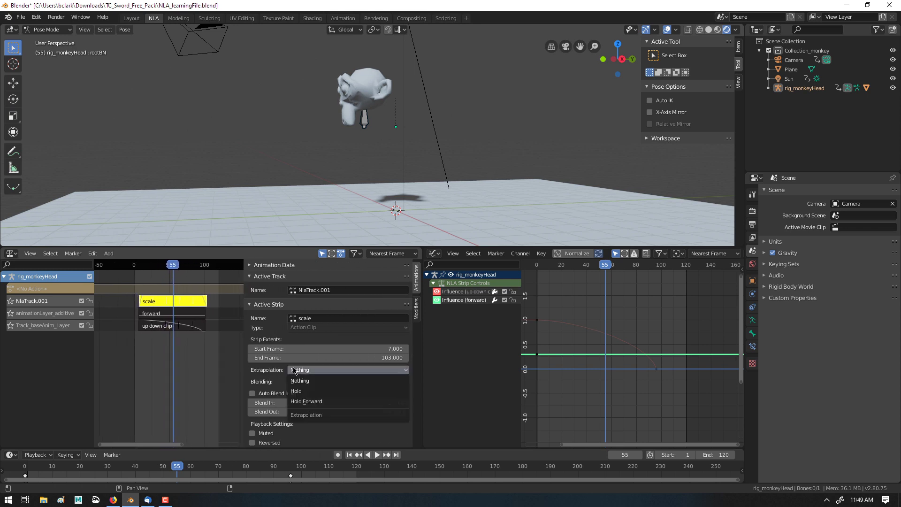
left_click(323, 392)
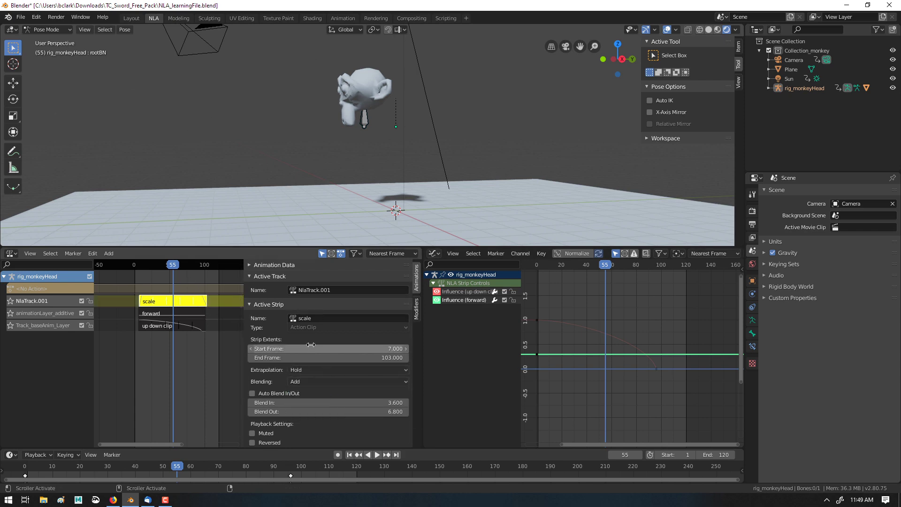
left_click(309, 372)
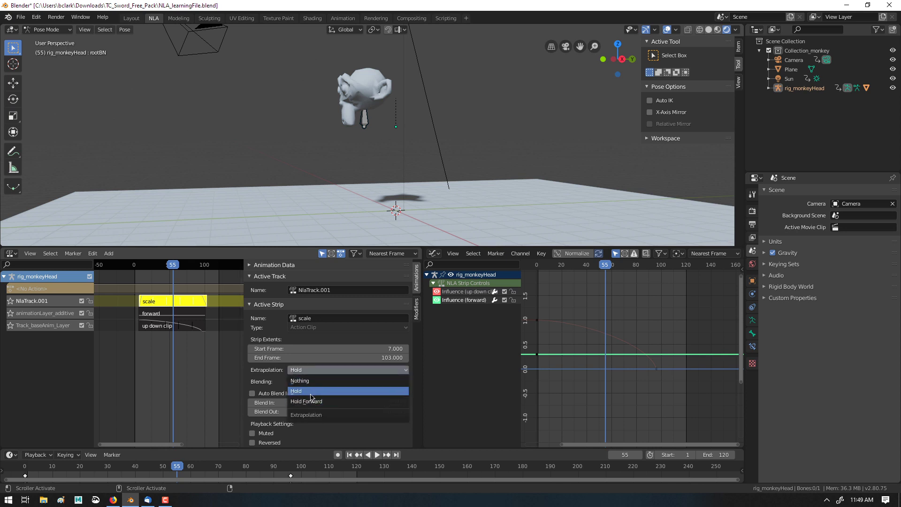
left_click(309, 391)
left_click(305, 371)
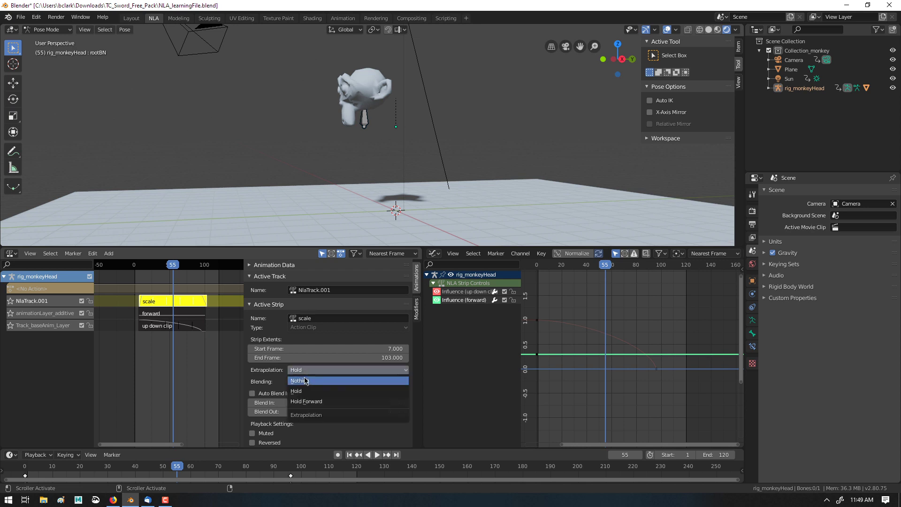
left_click(304, 380)
Play the animation from the first frame and stop it at frame 95
key("shift+Left")
key("space")
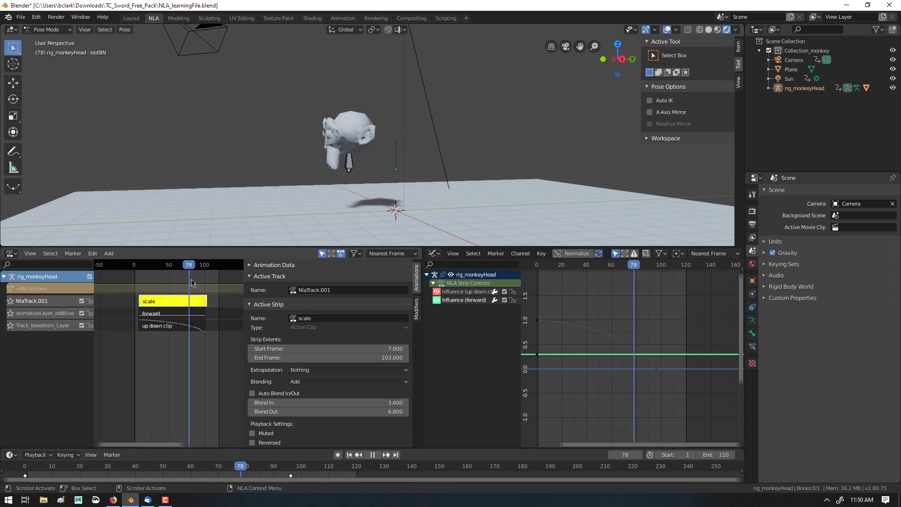
key("space")
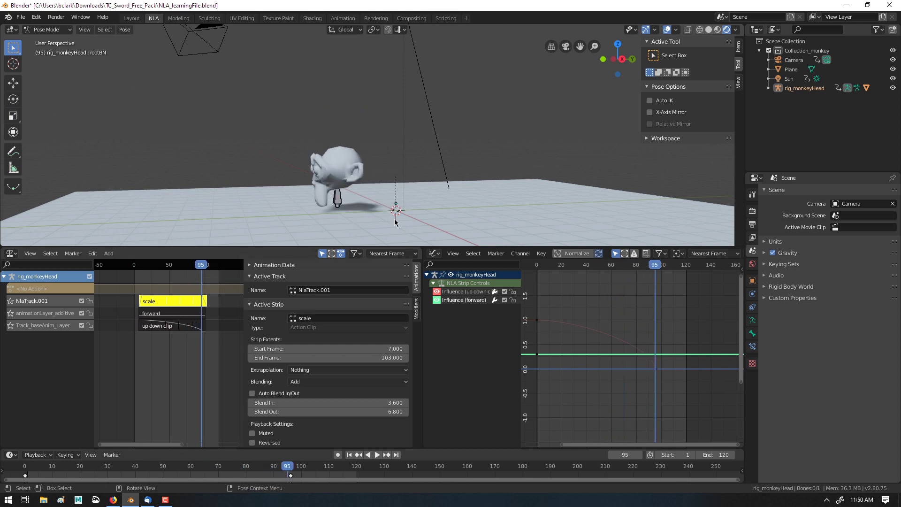
Deselect the NLA strips, switch the monkey head rig to Object Mode, and bring up the Bake Action settings
left_click(341, 200)
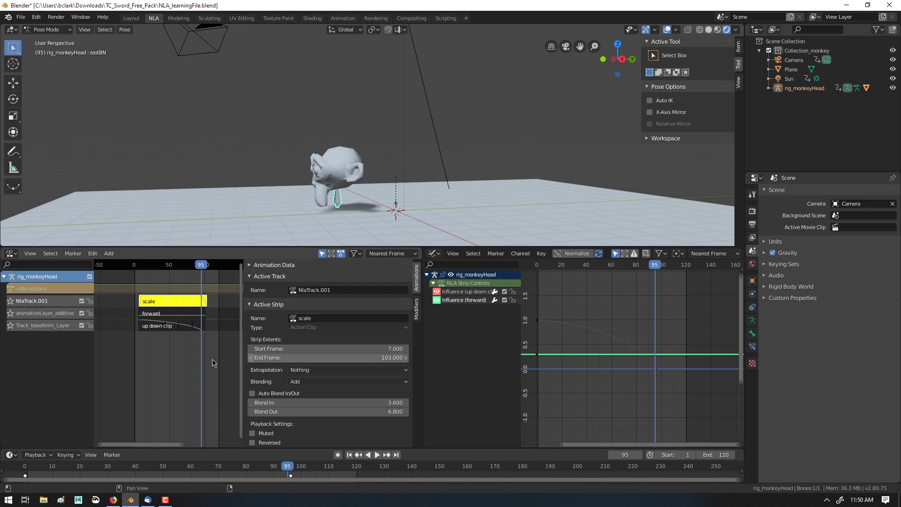
left_click(143, 343)
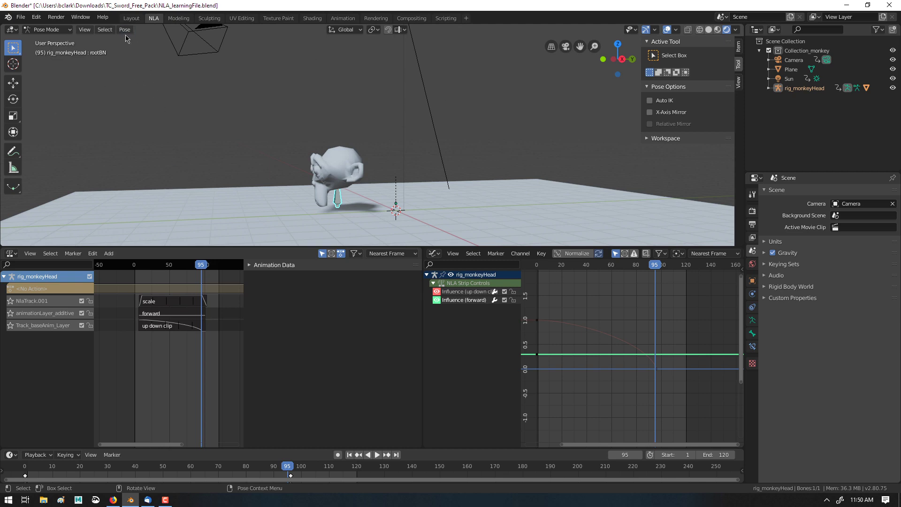
left_click(49, 29)
left_click(51, 35)
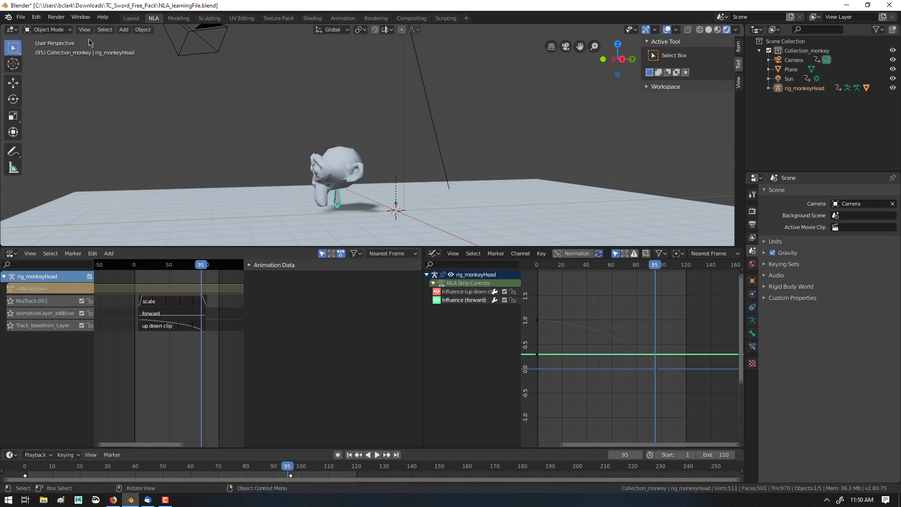
left_click(143, 29)
left_click(143, 29)
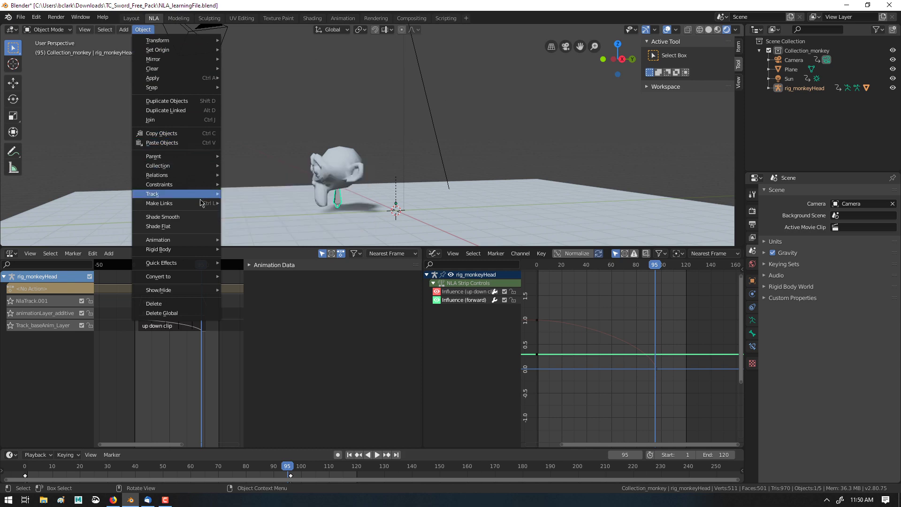
mouse_move(196, 243)
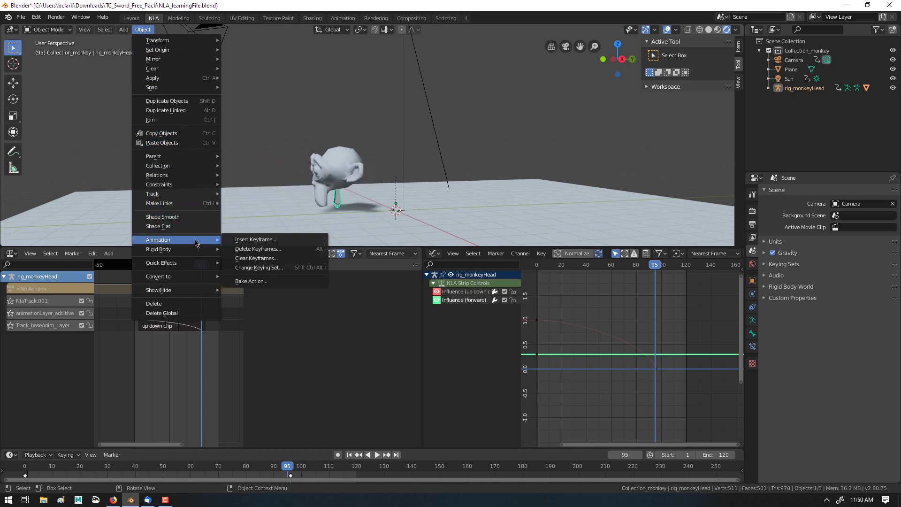
left_click(251, 281)
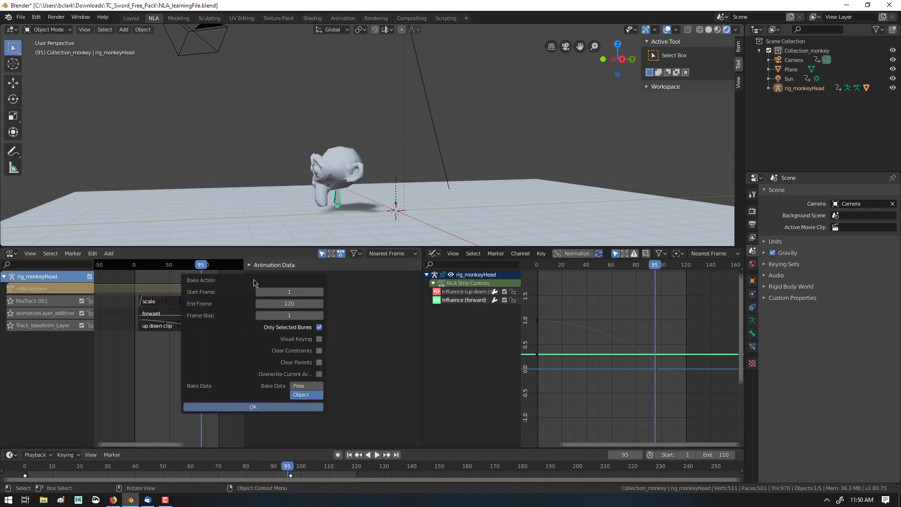
left_click_drag(239, 286, 295, 97)
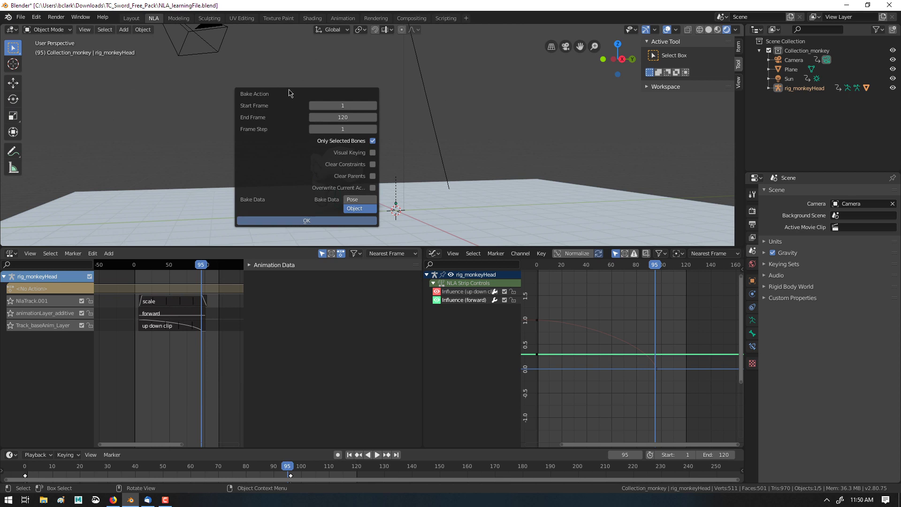
Switch the rig to Pose Mode, open the Bake Action settings for its bones, and close them
left_click(47, 29)
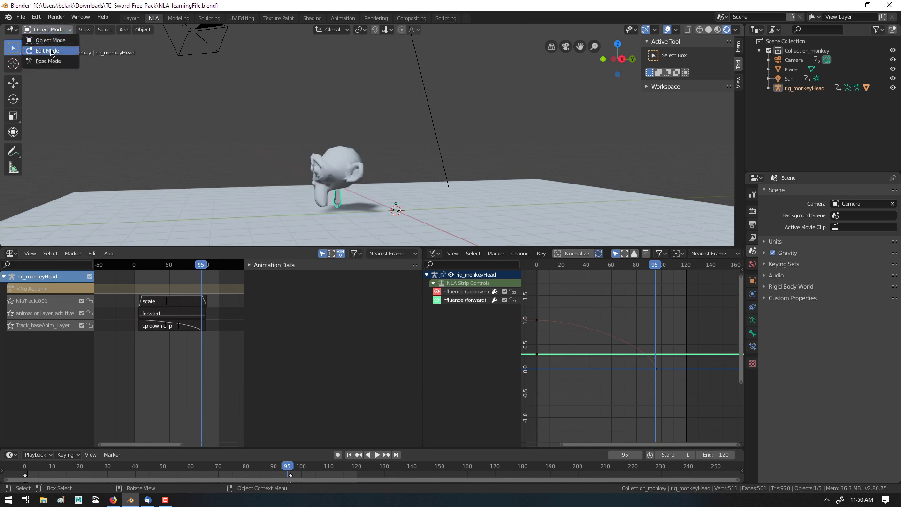
left_click(48, 60)
left_click(124, 29)
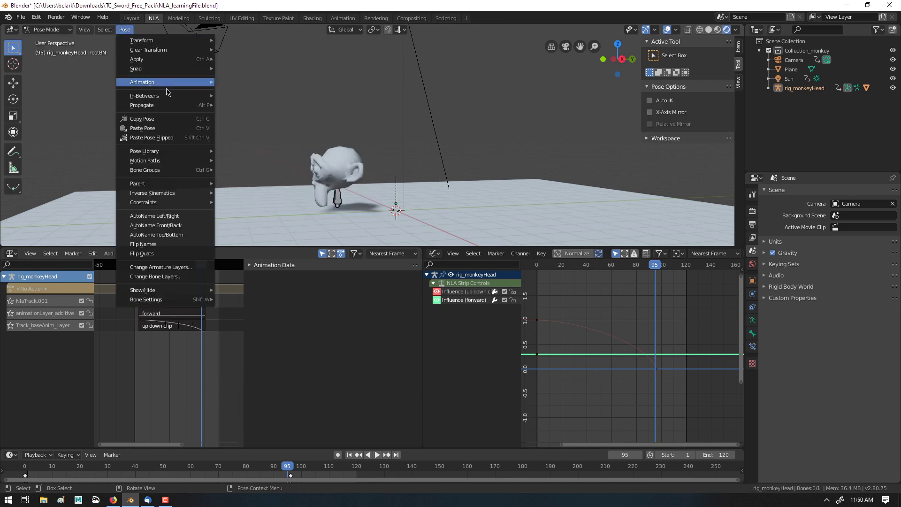
mouse_move(201, 83)
left_click(245, 123)
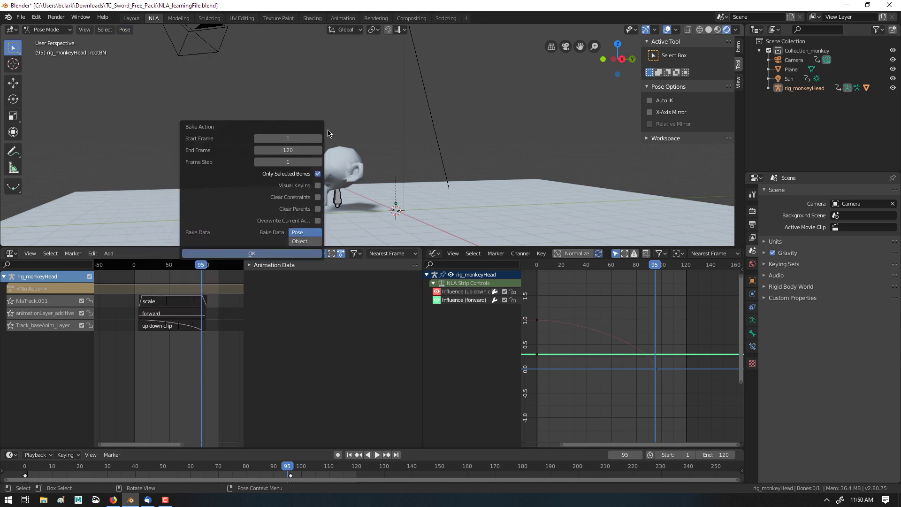
key("Return")
Return the rig to Object Mode and open the Bake Action settings clear of the NLA strips
left_click(47, 29)
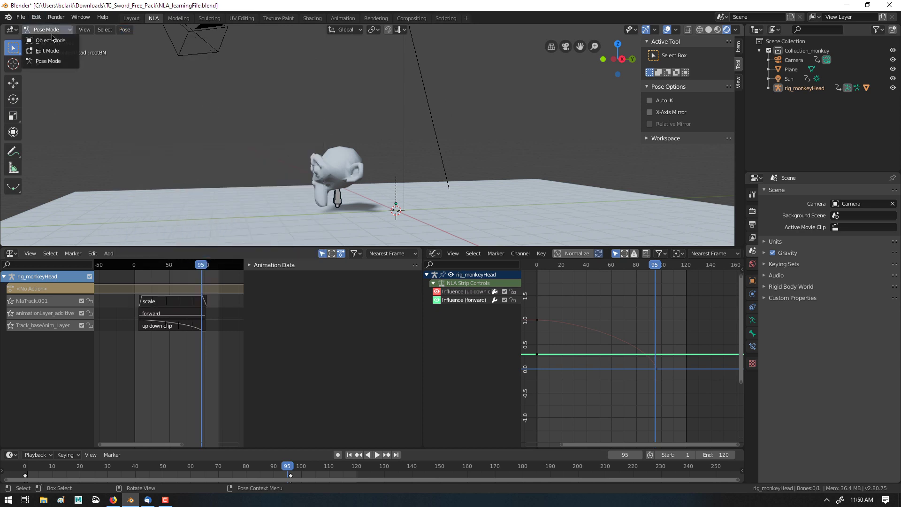
left_click(52, 39)
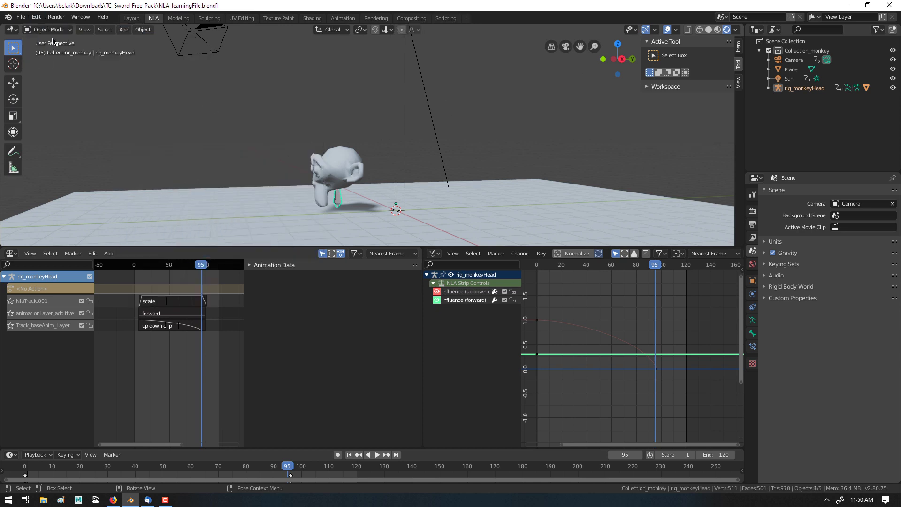
left_click(142, 29)
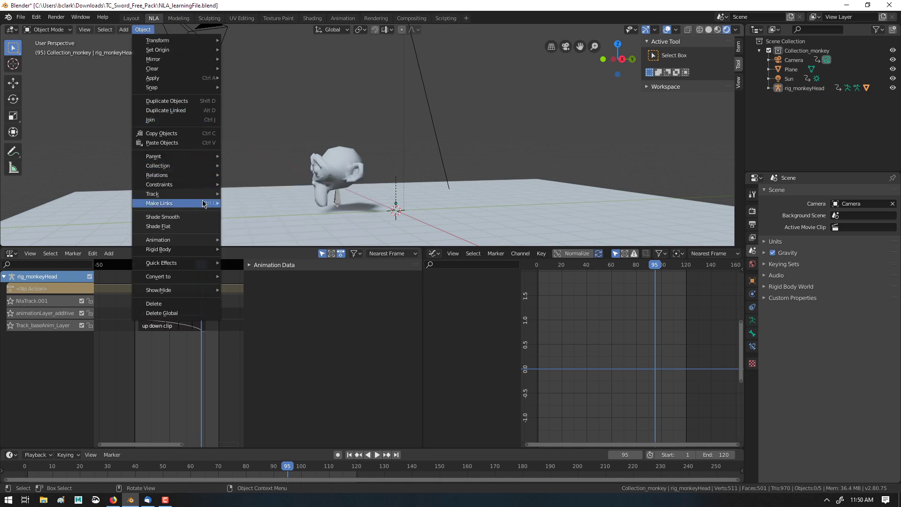
mouse_move(198, 243)
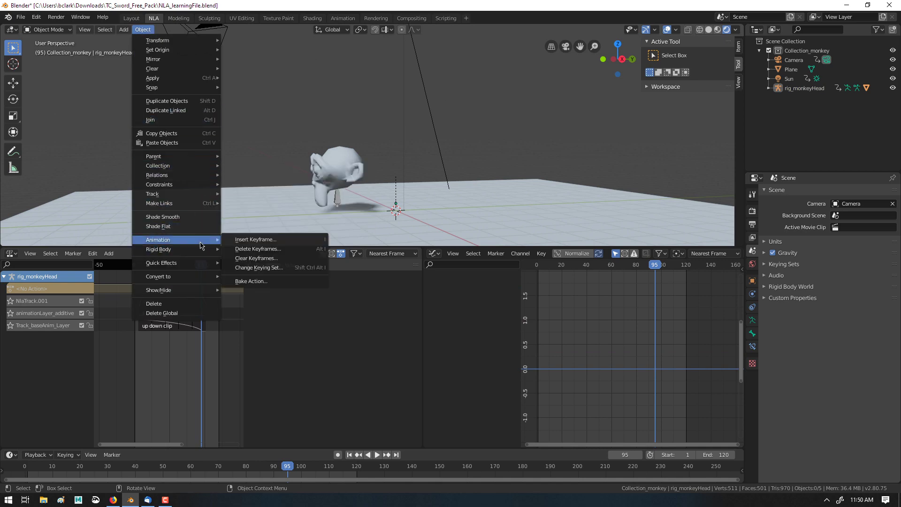
left_click(260, 282)
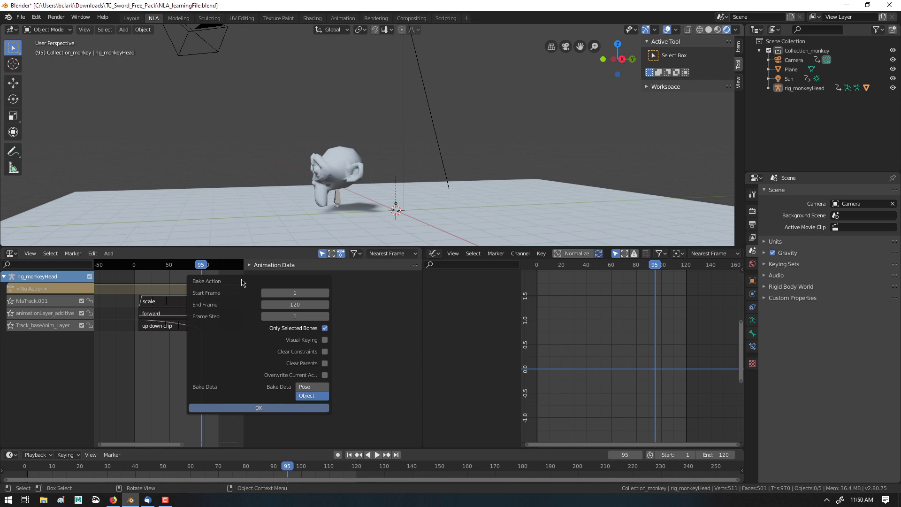
left_click_drag(251, 315, 190, 104)
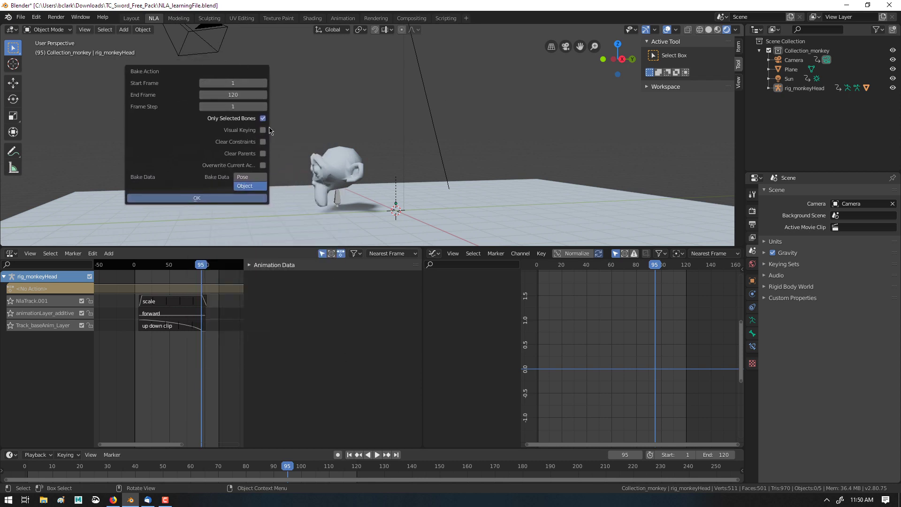
mouse_move(206, 70)
left_mouse_down()
mouse_move(209, 127)
mouse_move(282, 97)
mouse_move(193, 52)
left_mouse_up()
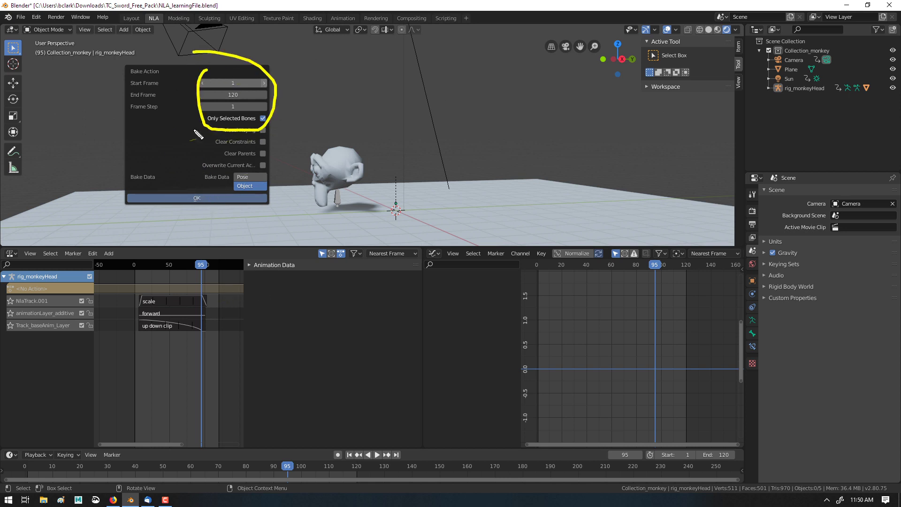
key("Escape")
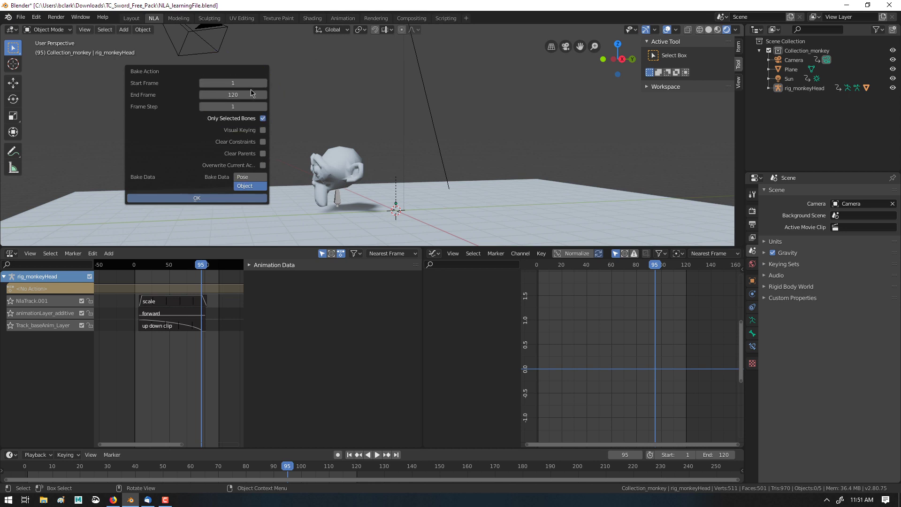
Set the bake's end frame to 30, enable Visual Keying, Clear Constraints and Overwrite Current Action, and choose Pose as bake data
left_click(243, 97)
type("30")
key("Return")
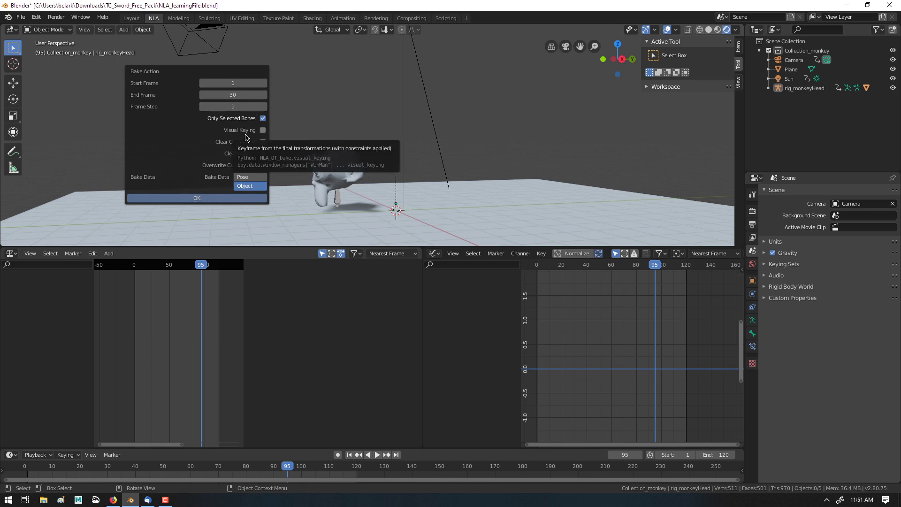
left_click(263, 130)
left_click(262, 142)
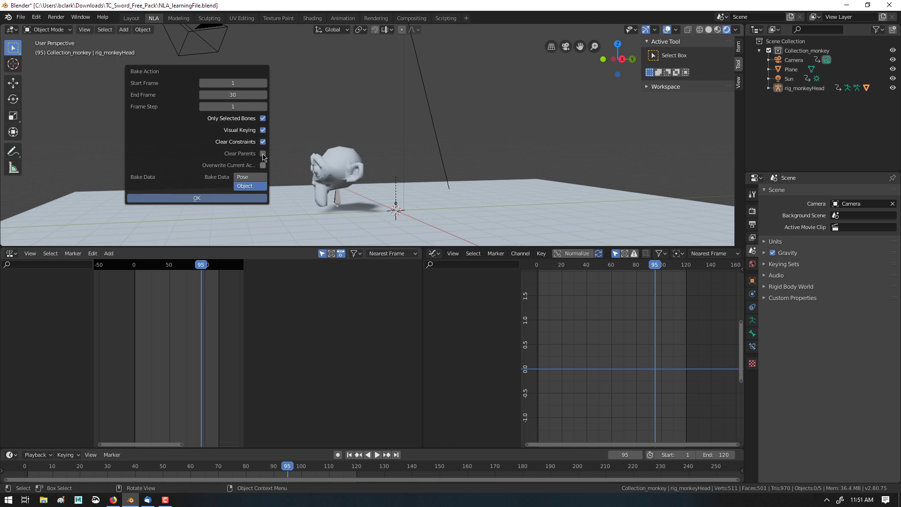
left_click(263, 165)
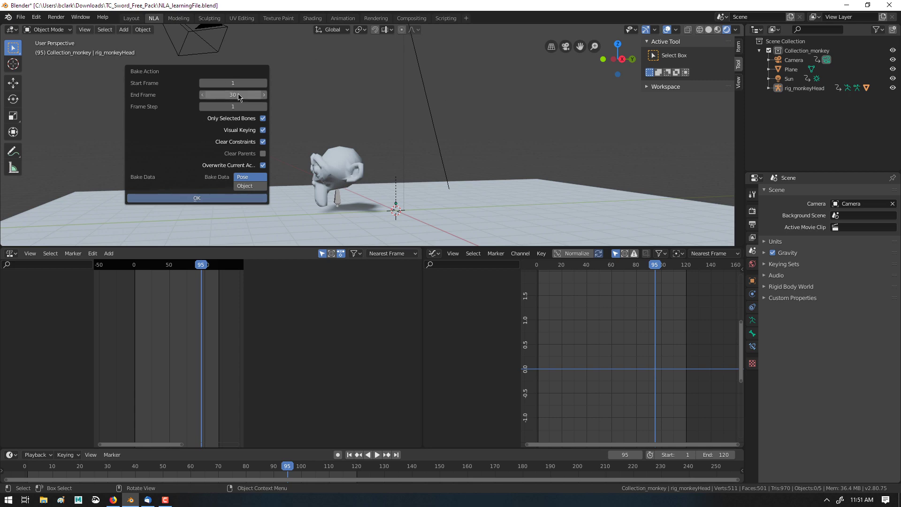
left_click(104, 103)
left_click(142, 29)
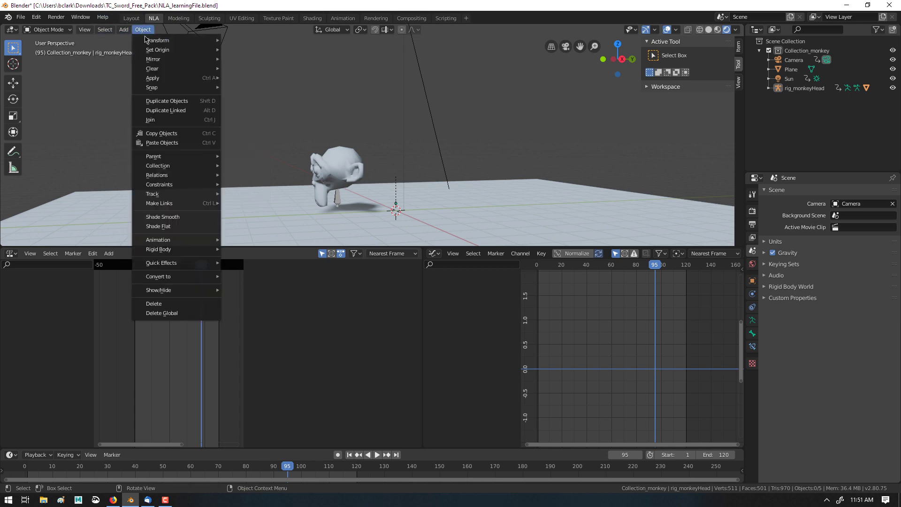
mouse_move(206, 159)
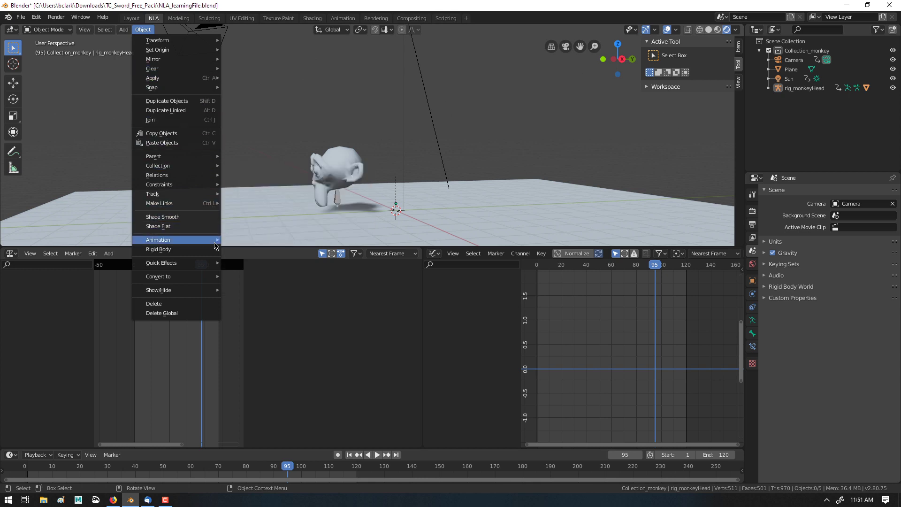
mouse_move(209, 240)
left_click(269, 282)
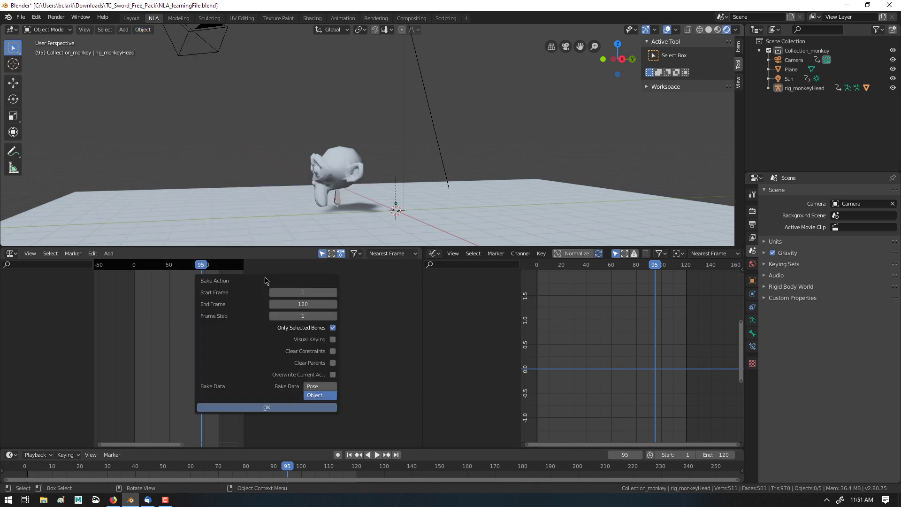
left_click_drag(269, 284, 238, 54)
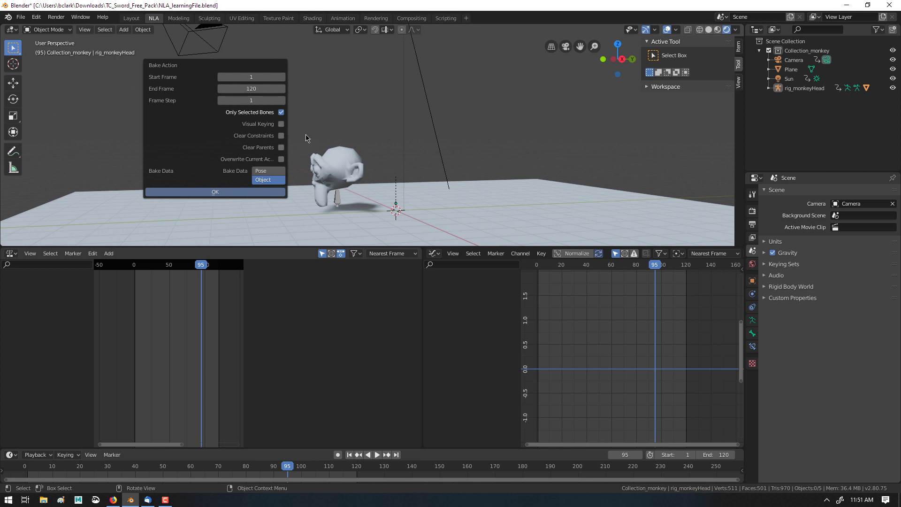
left_click(283, 114)
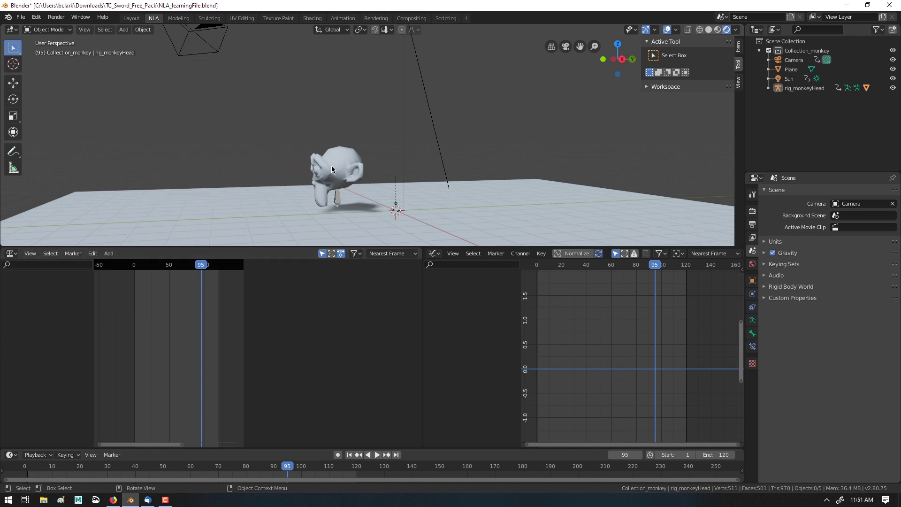
left_click(340, 201)
left_click(162, 188)
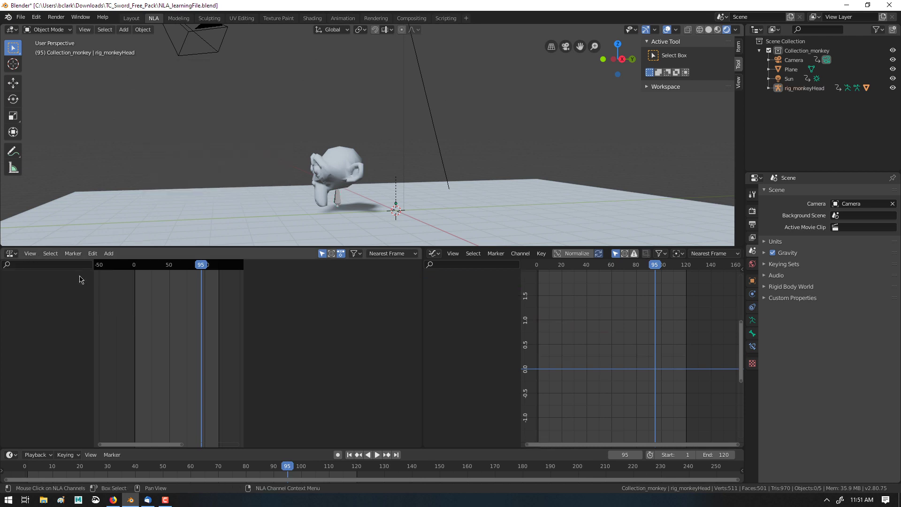
Play the animation with the channels of unselected objects shown in the NLA editor, and restore the Only Selected filter
left_click(322, 254)
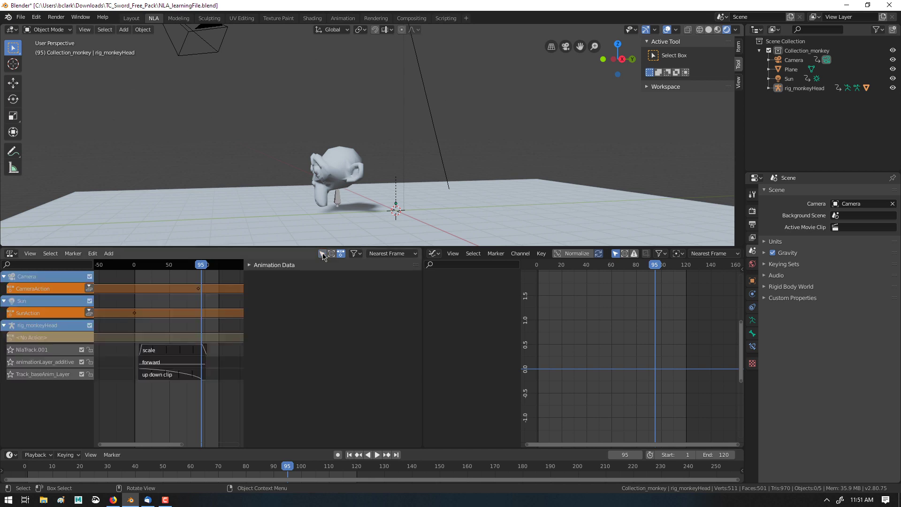
left_click(322, 254)
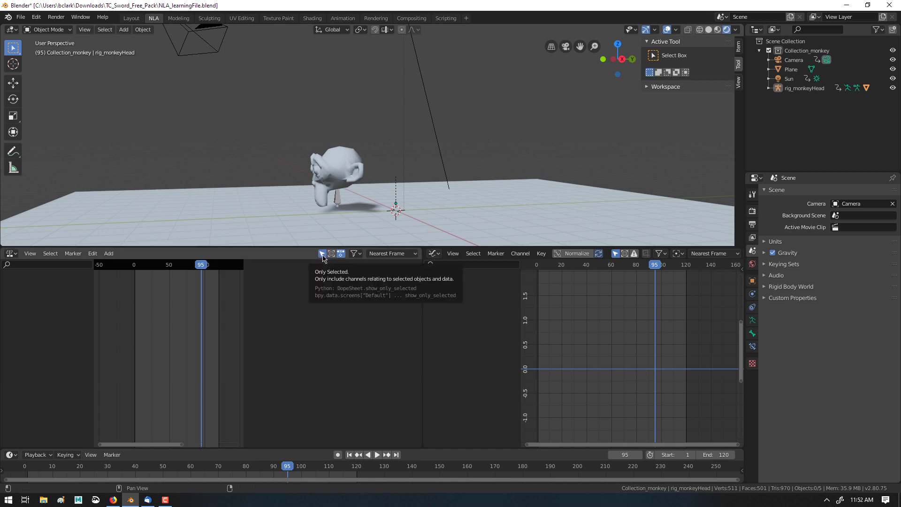
left_click(322, 254)
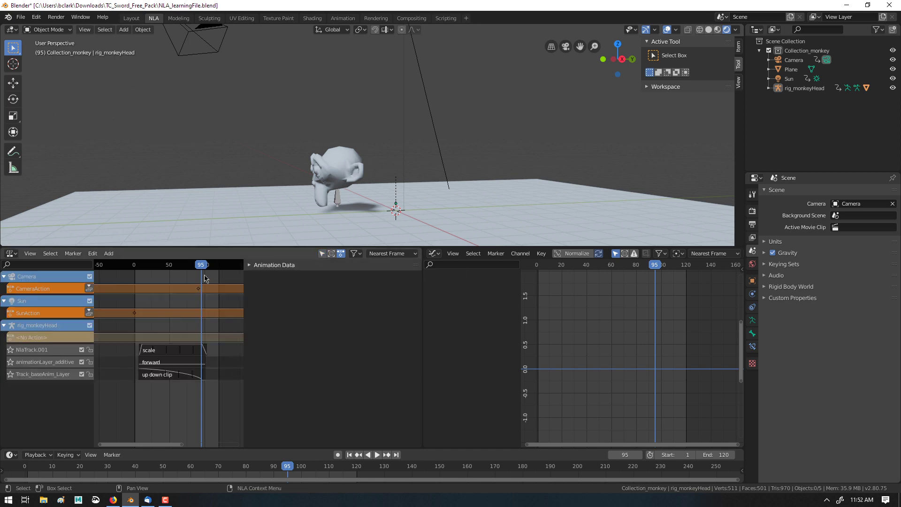
key("shift+Left")
key("space")
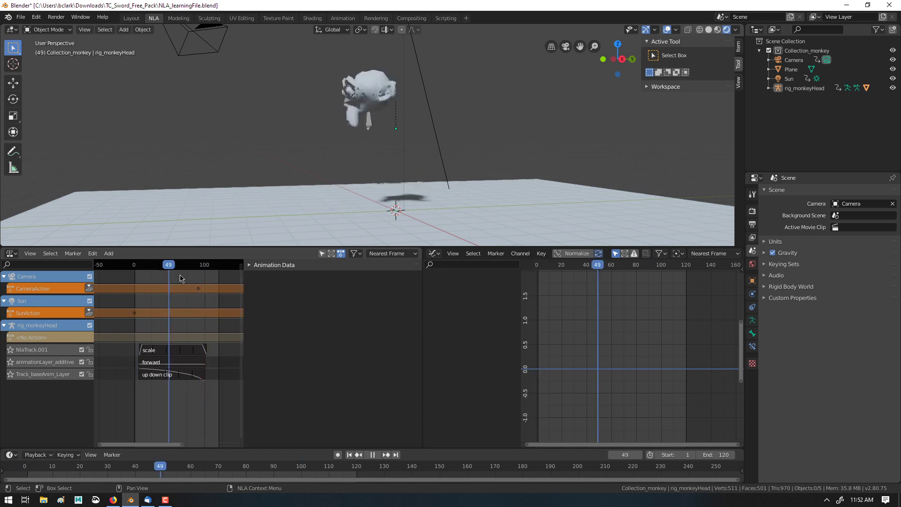
key("space")
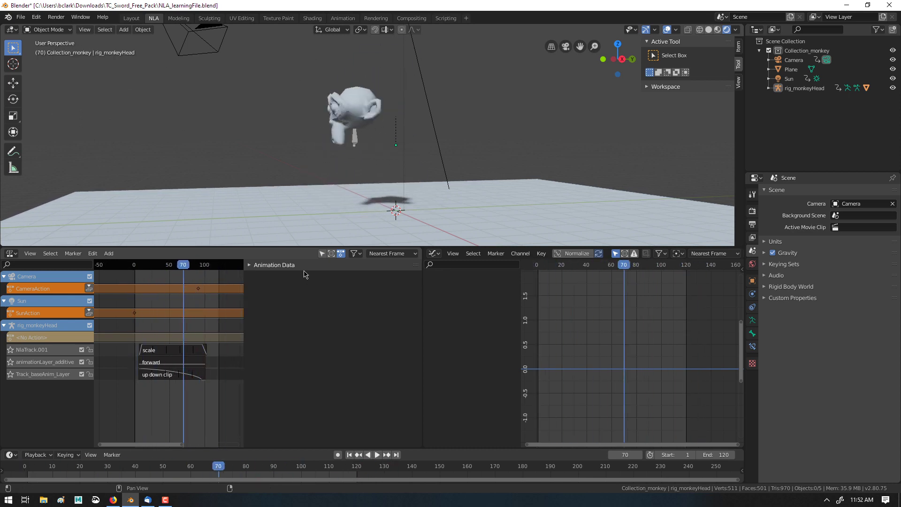
left_click(323, 254)
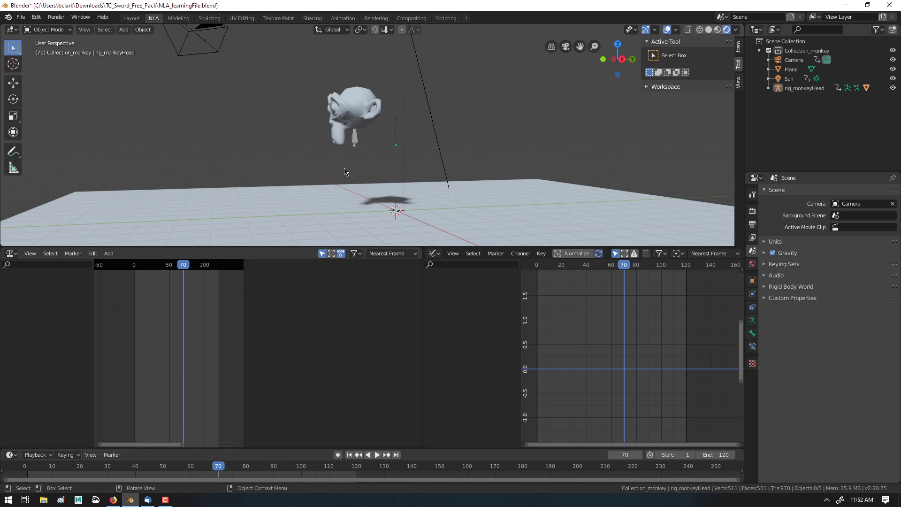
Select the monkey head rig in the viewport and briefly play its animation, stopping at frame 5
left_click(354, 140)
key("space")
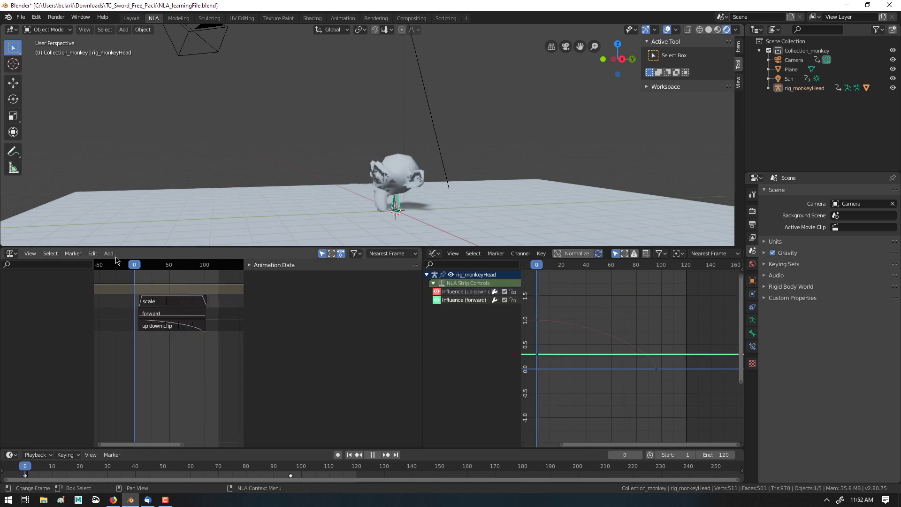
key("Escape")
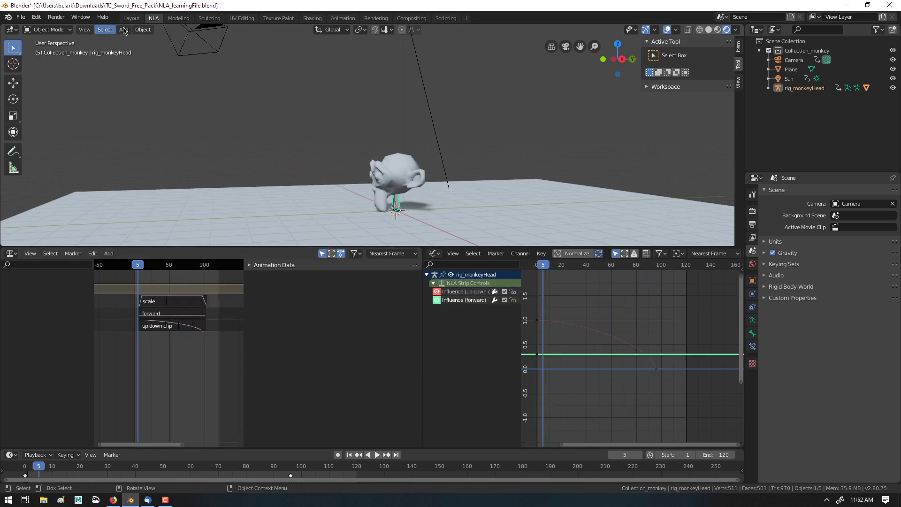
Open the Bake Action settings for the selected rig in Object Mode and place them clear of the NLA strips
left_click(142, 29)
mouse_move(201, 157)
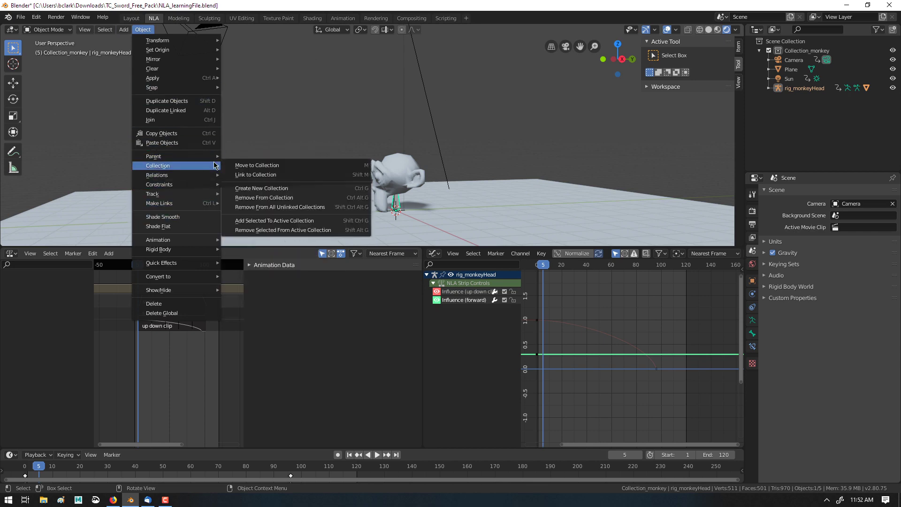
mouse_move(209, 242)
left_click(251, 281)
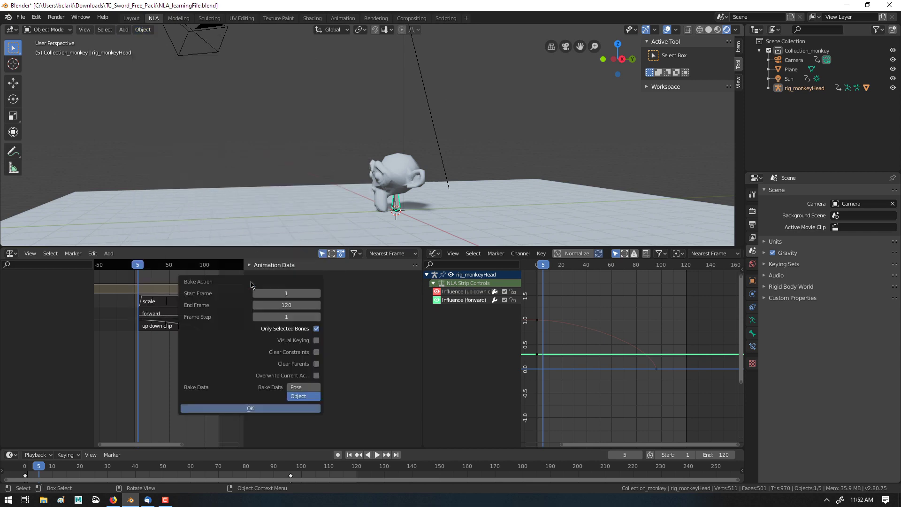
left_click_drag(231, 280, 239, 76)
Turn off Only Selected Bones, set the end frame to 90, enable Visual Keying, and close the Bake Action settings without baking
left_click(326, 128)
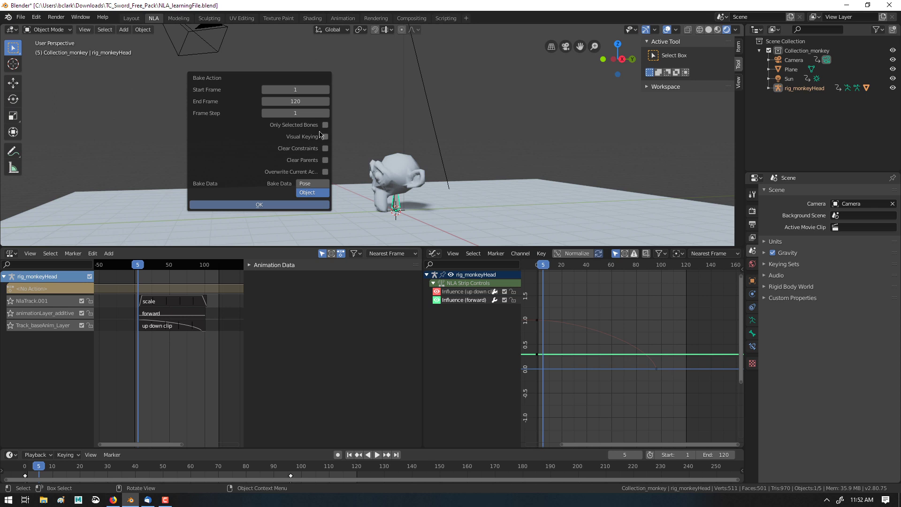
left_click(303, 103)
type("90")
key("Return")
left_click(325, 149)
left_click(324, 138)
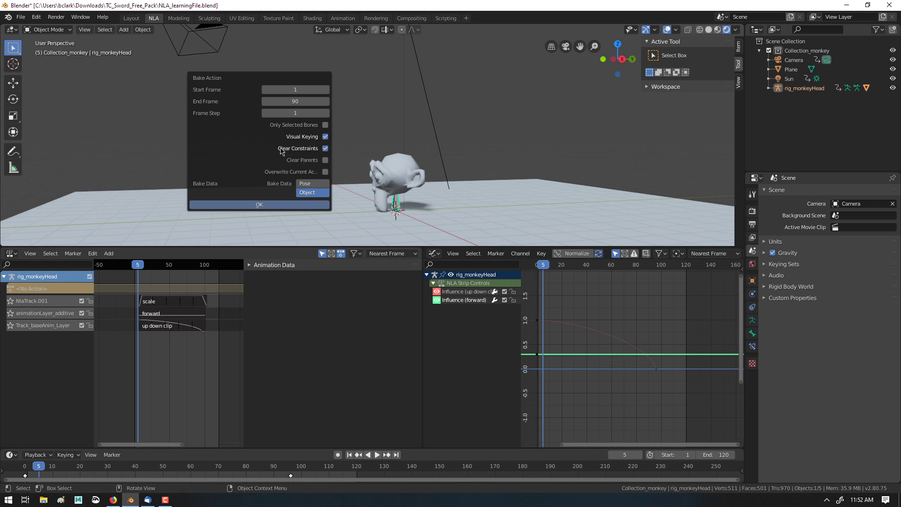
left_click(314, 149)
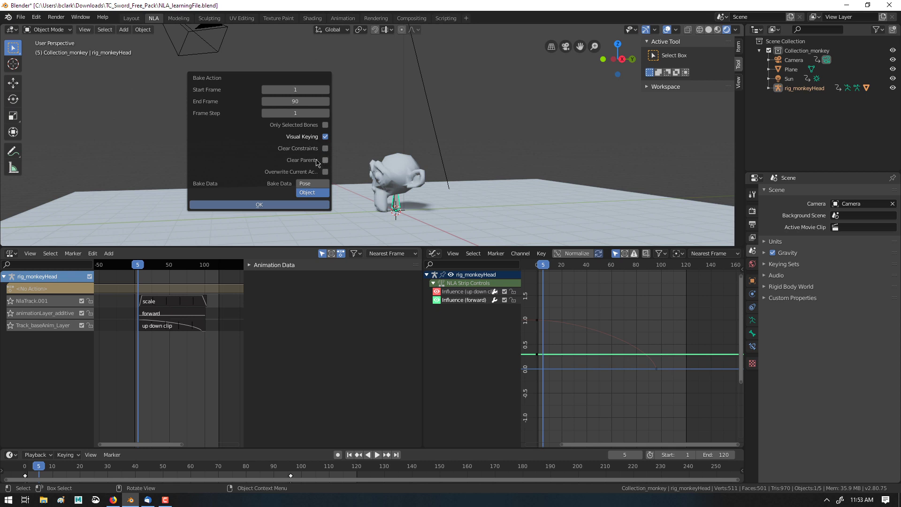
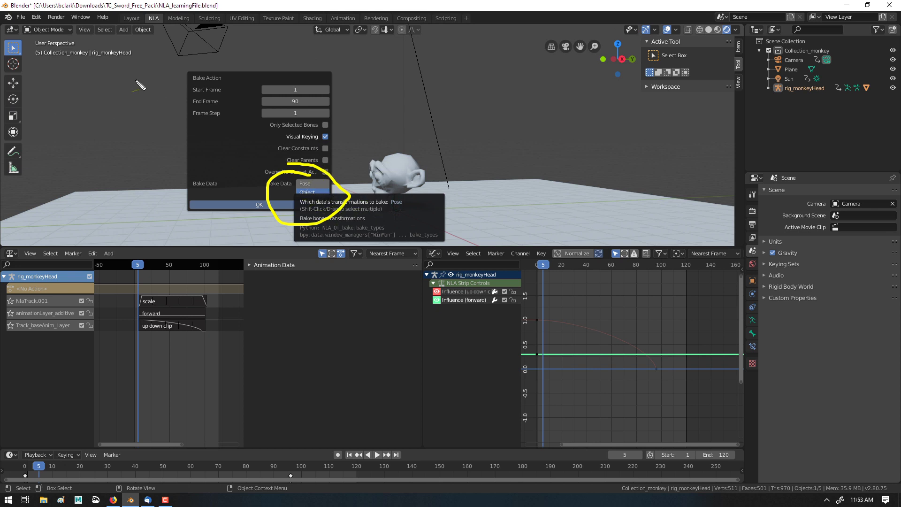
mouse_move(753, 81)
left_mouse_down()
mouse_move(864, 113)
mouse_move(704, 95)
left_mouse_up()
key("Escape")
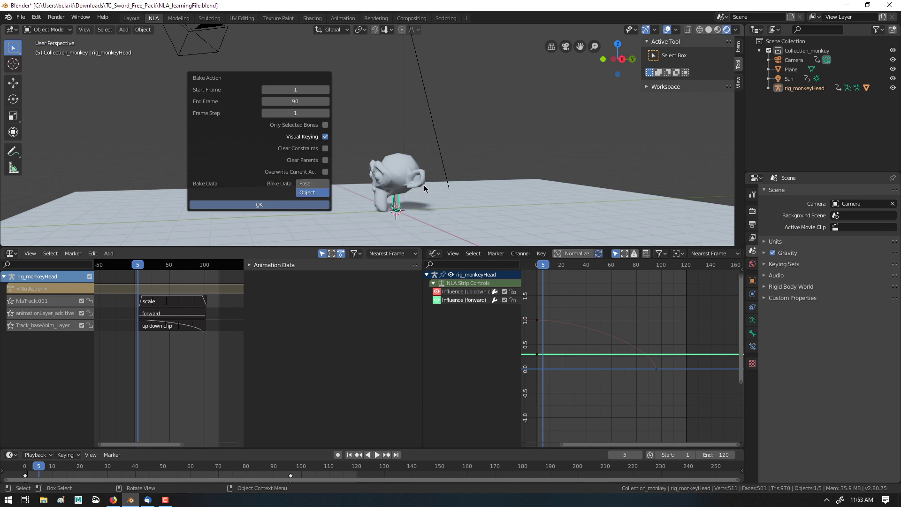
key("Escape")
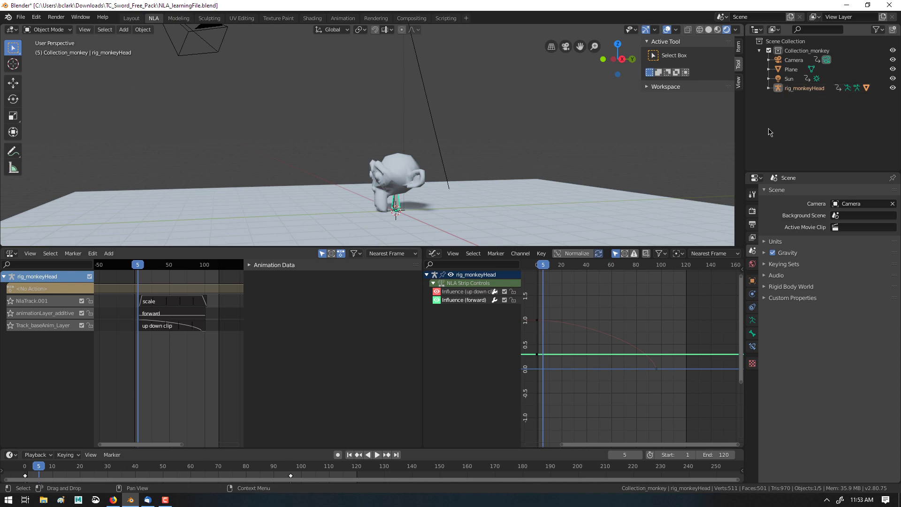
Try offsetting the rig object to X -3.41 m and 27° Z rotation during playback, and undo both transform changes
left_click(739, 53)
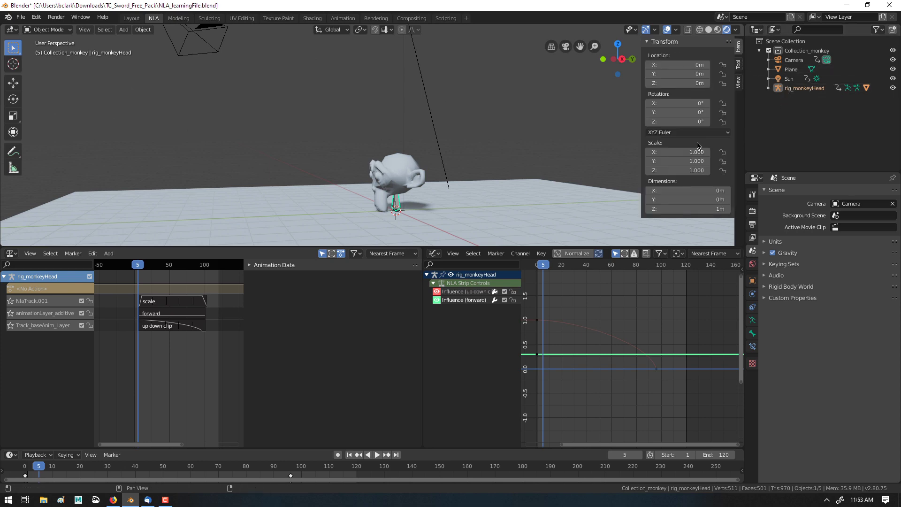
left_click_drag(695, 65, 657, 64)
left_click_drag(690, 121, 706, 121)
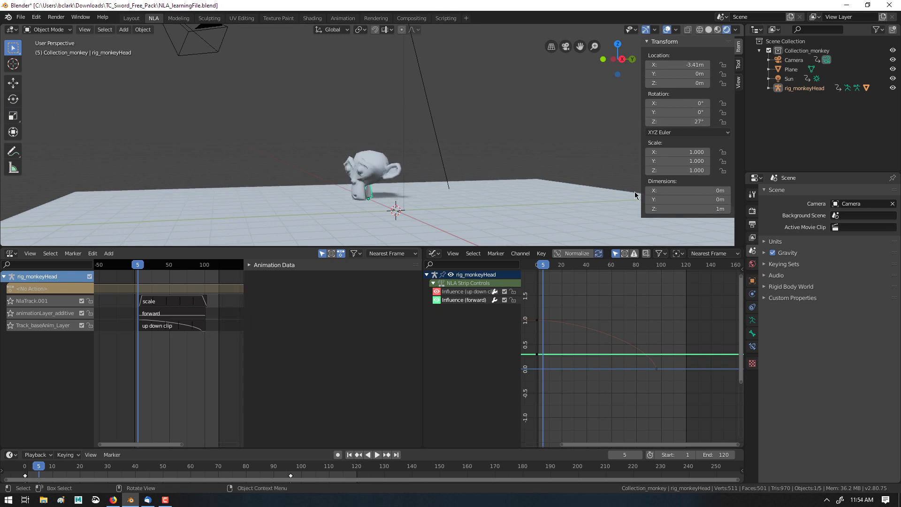
key("ctrl")
key("space")
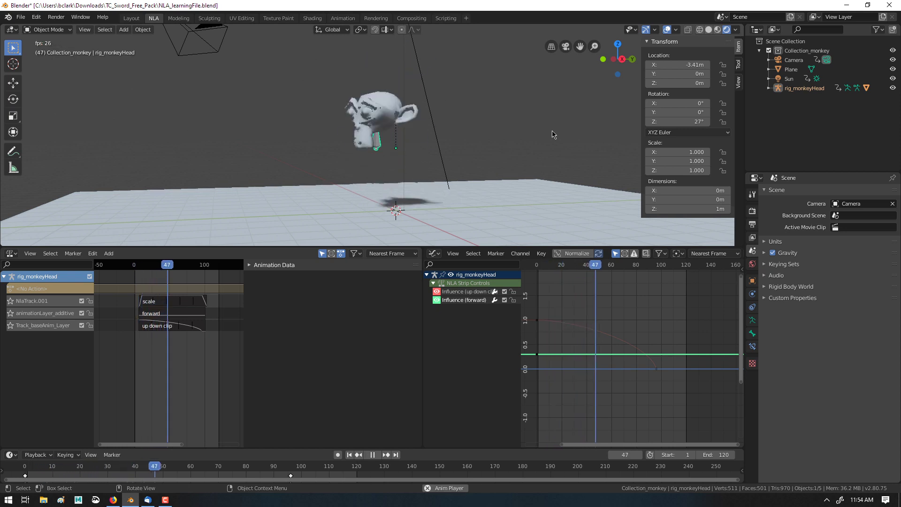
key("space")
key("ctrl+z")
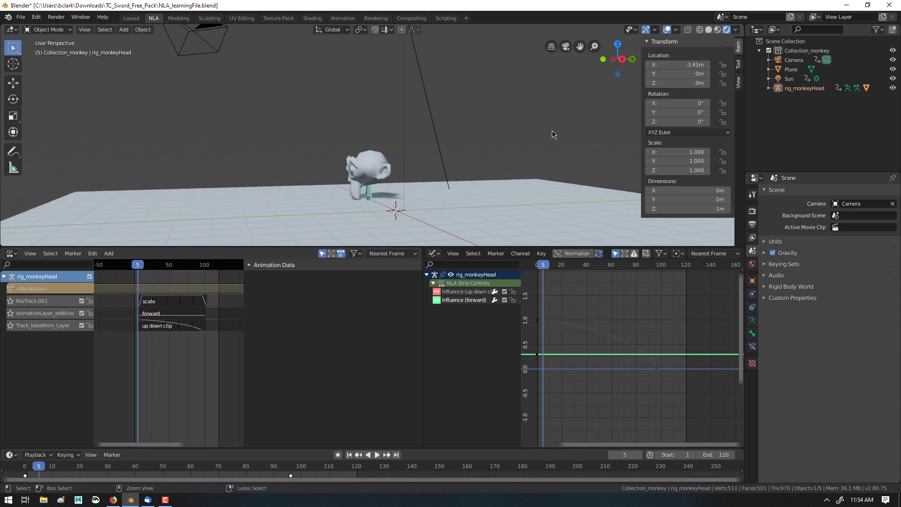
key("ctrl+z")
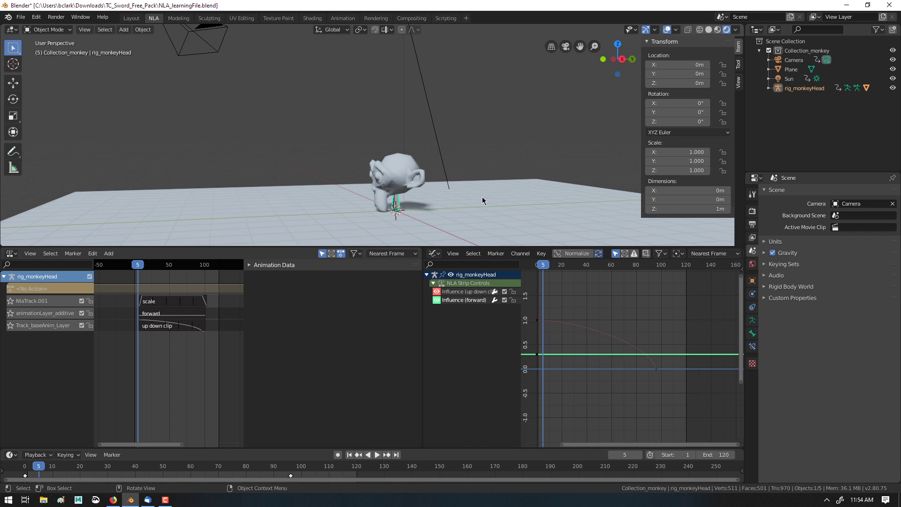
Expand the monkey head rig in the outliner, switch it to Pose Mode, and open the Bake Action settings
left_click(769, 88)
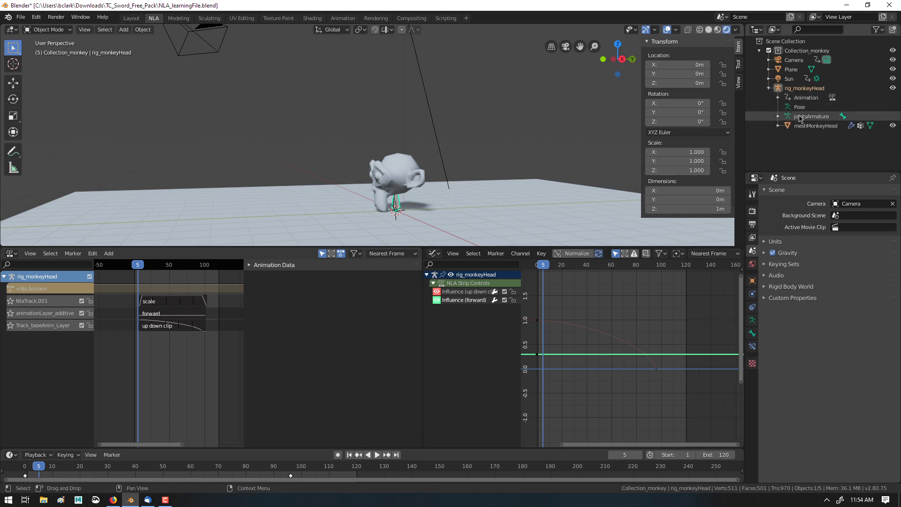
left_click(64, 30)
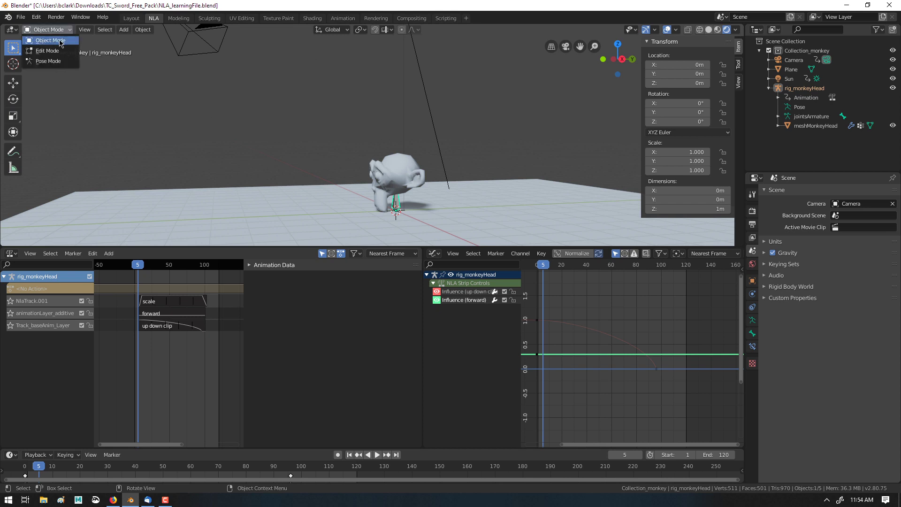
left_click(61, 62)
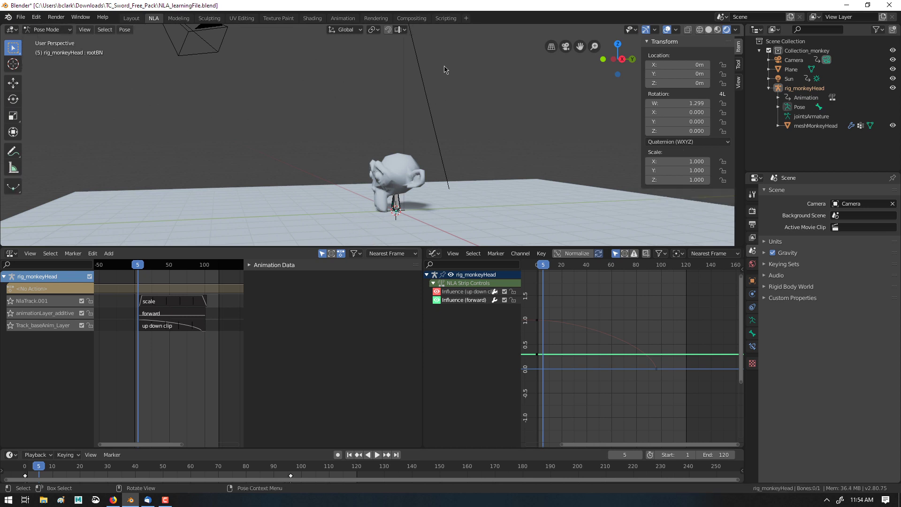
left_click(125, 30)
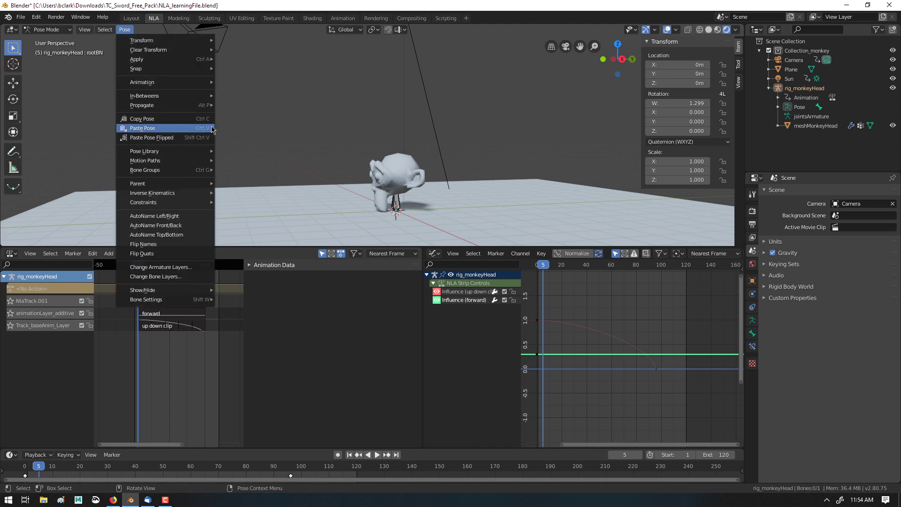
mouse_move(197, 82)
left_click(258, 126)
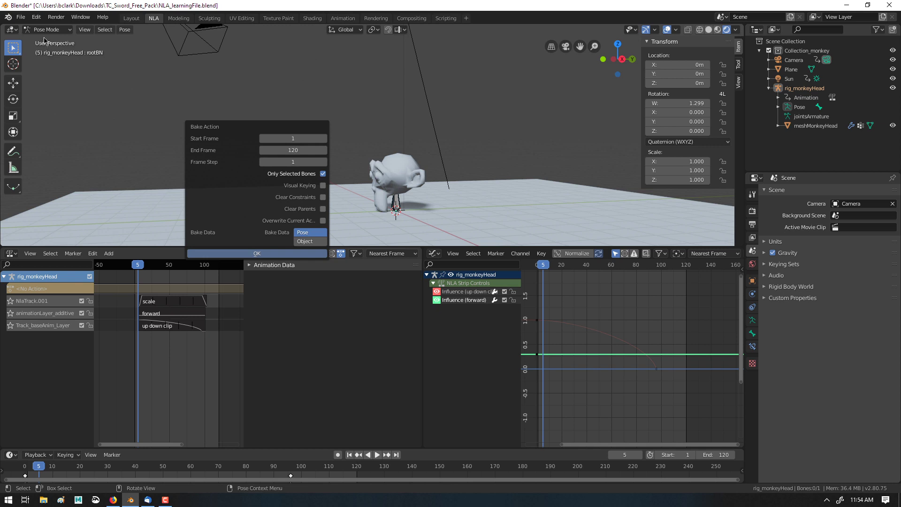
Try the Pose and Object bake data options singly and in combination
left_click(306, 238)
left_click(303, 232, "shift")
left_click(312, 241)
left_click(309, 238)
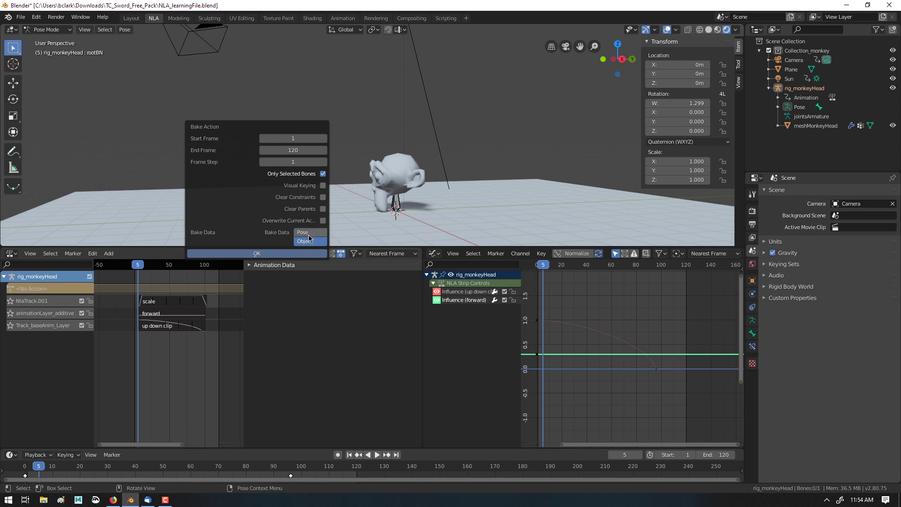
left_click(308, 234)
left_click(310, 242, "shift")
left_click(306, 242)
Bake the rig's pose data into an action with end frame 90 and Only Selected Bones turned off
left_click(293, 150)
key("Return")
left_click(323, 174)
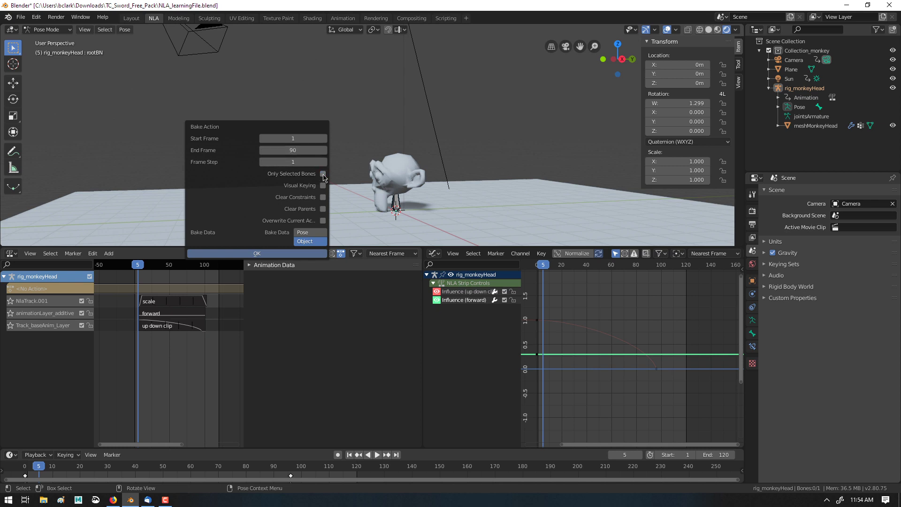
left_click(317, 233)
left_click(292, 254)
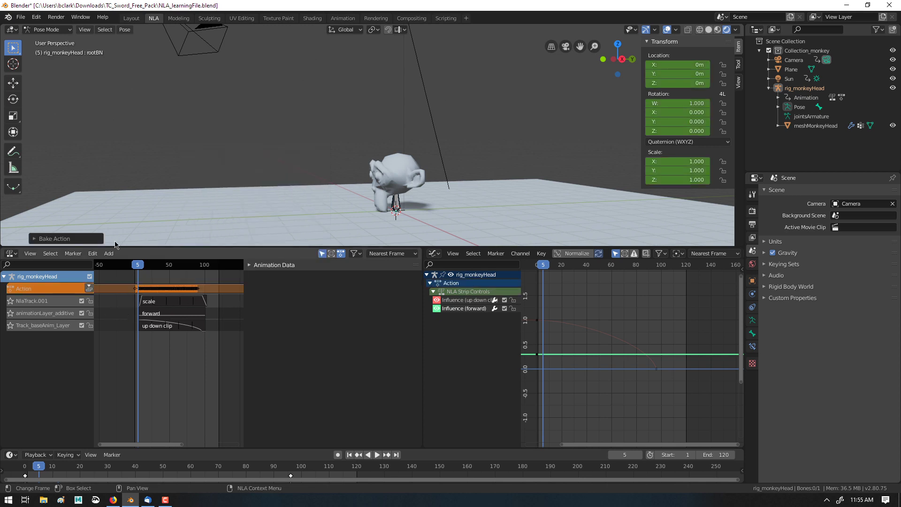
Review the Bake Action settings and play back the baked animation with all NLA tracks enabled
left_click(58, 238)
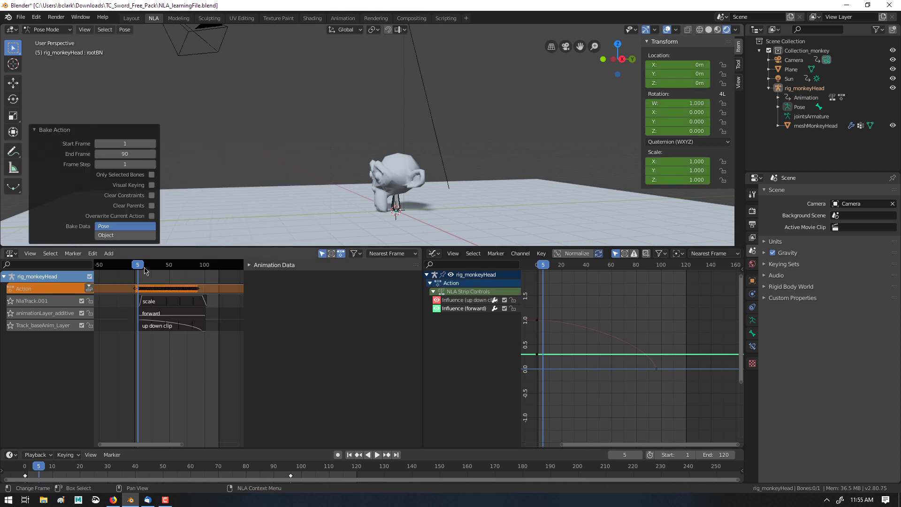
key("space")
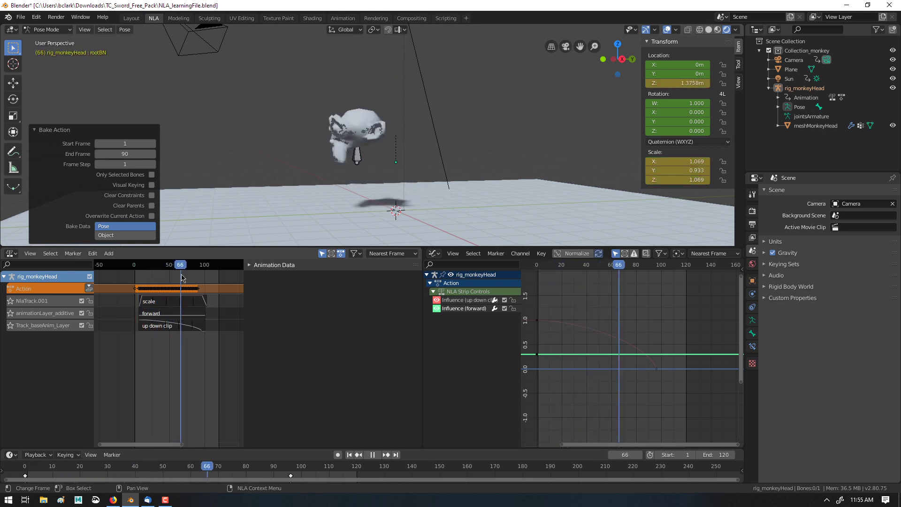
key("space")
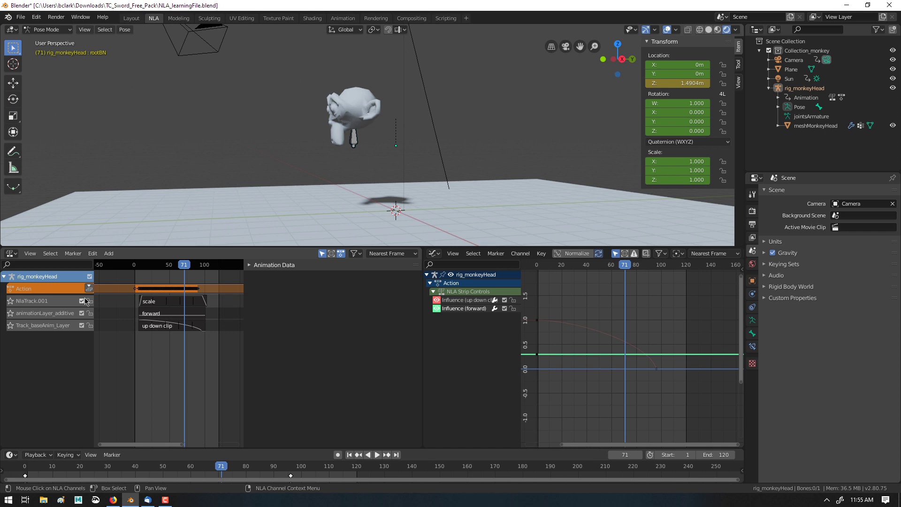
key("Down")
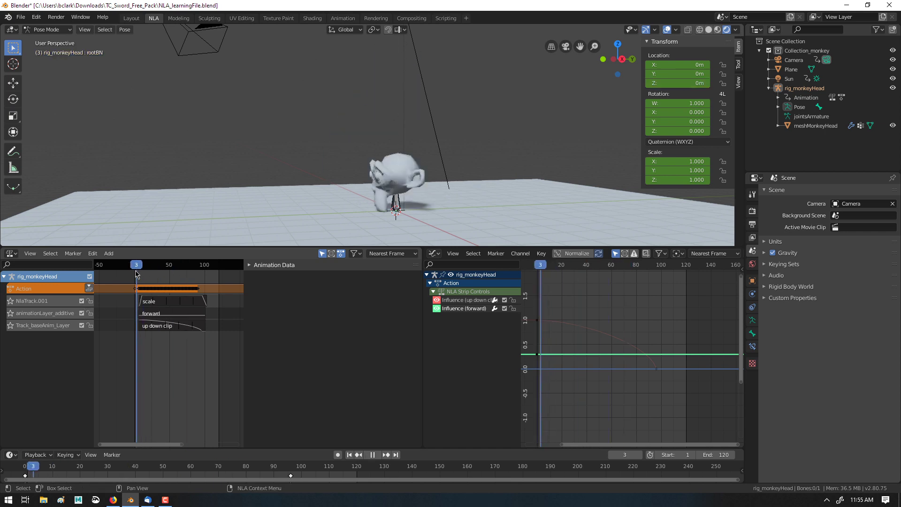
Mute NlaTrack.001, animationLayer_additive and Track_baseAnim_Layer, and play the baked action on its own
left_click_drag(81, 301, 81, 331)
key("space")
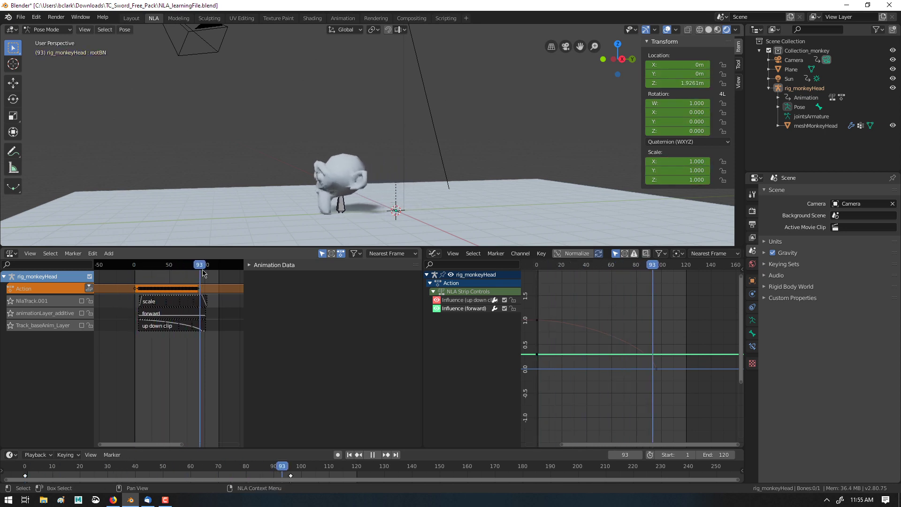
left_click(172, 265)
left_click_drag(171, 278, 161, 313)
left_click(175, 280)
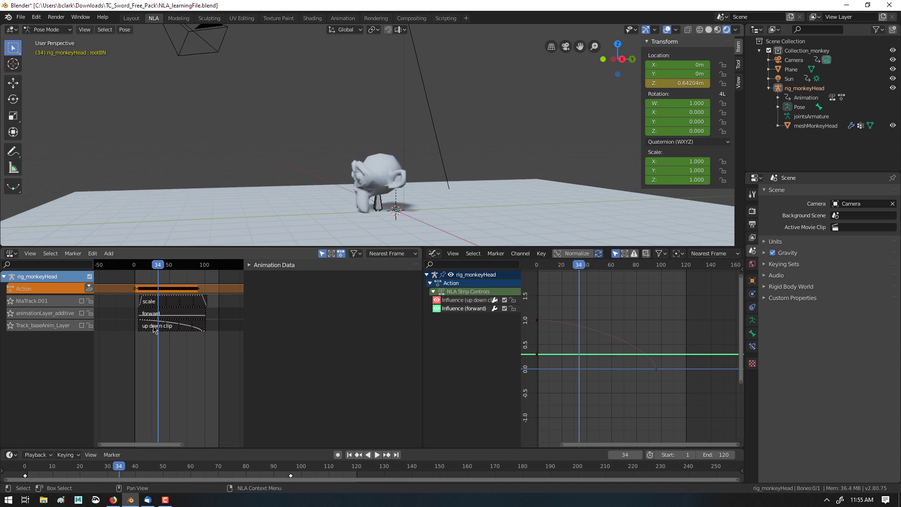
key("space")
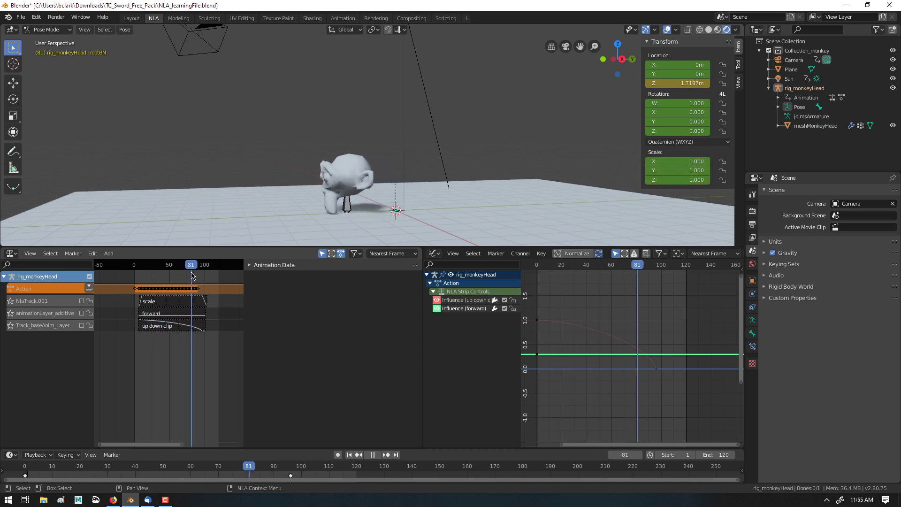
key("Escape")
Push the baked action down to an NLA strip and preview it with Track_baseAnim_Layer re-enabled
left_click(89, 288)
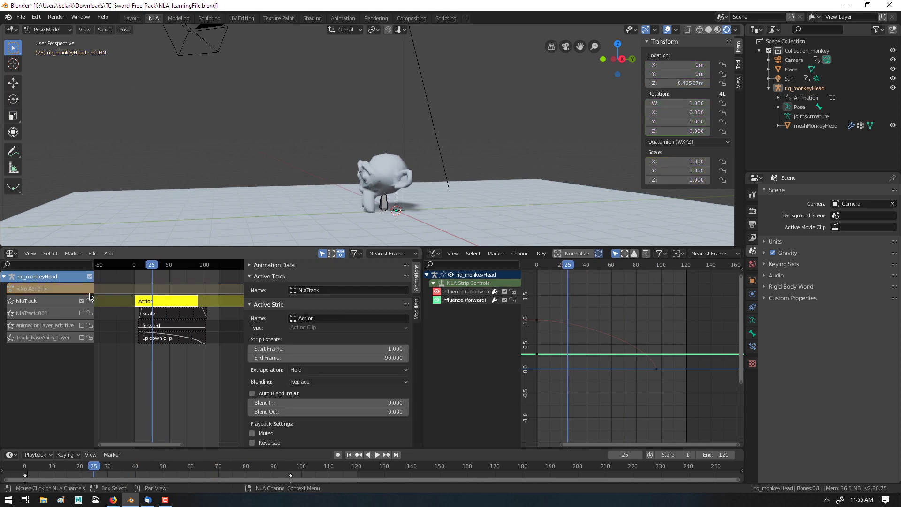
mouse_move(150, 267)
left_mouse_down()
mouse_move(140, 267)
mouse_move(159, 270)
left_mouse_up()
left_click(81, 338)
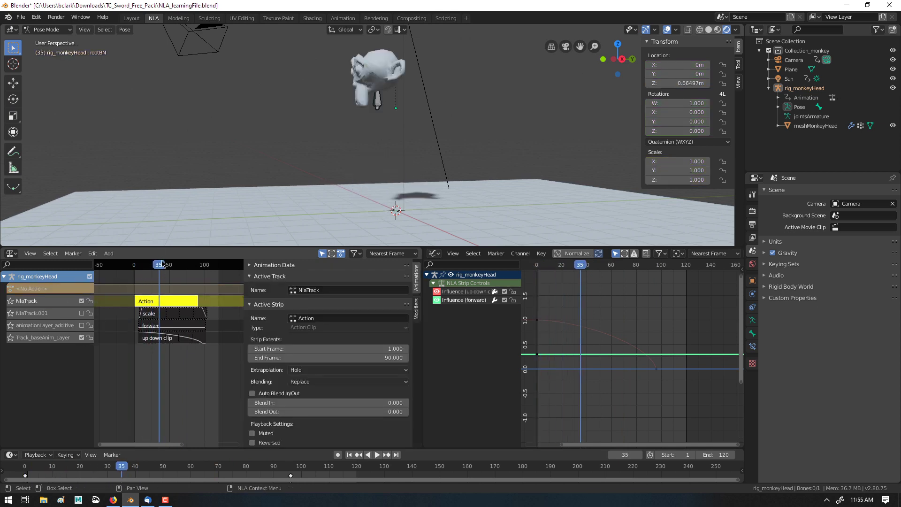
left_click(134, 266)
key("space")
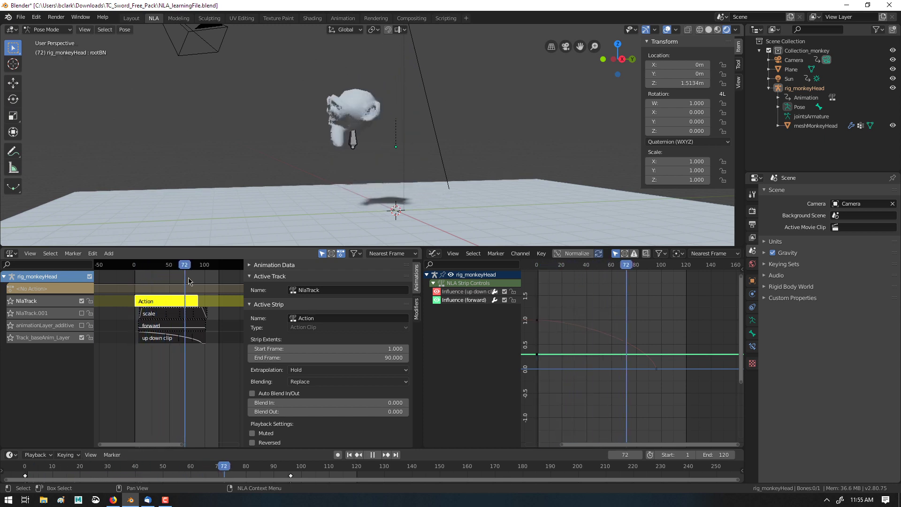
key("space")
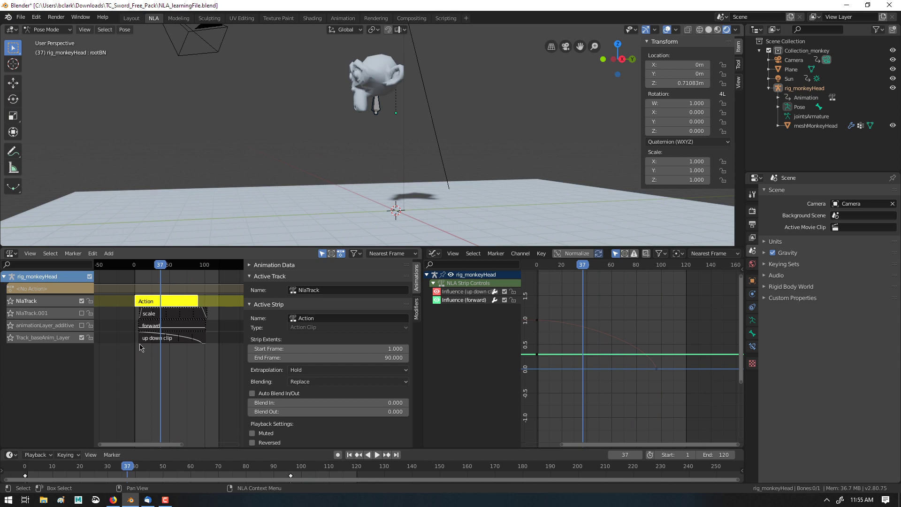
Mute NlaTrack and delete its baked Action strip
left_click_drag(157, 260, 142, 262)
left_click(81, 301)
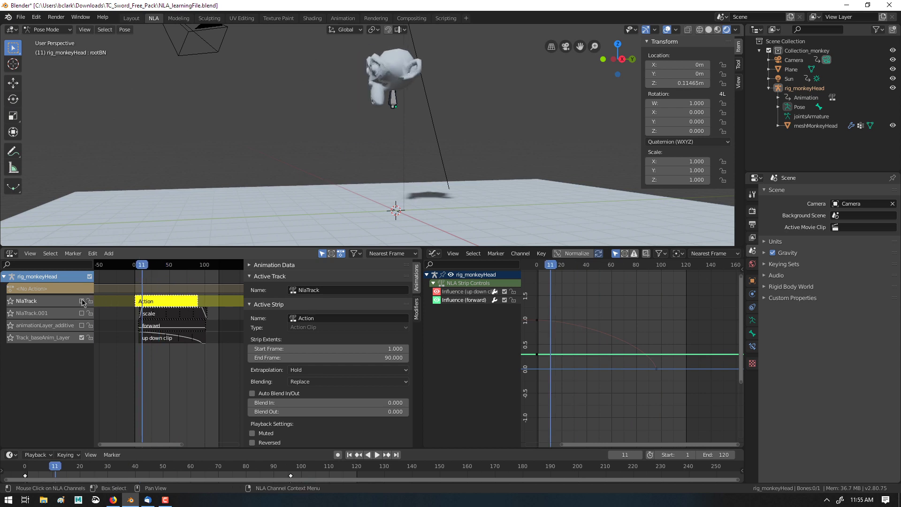
key("x")
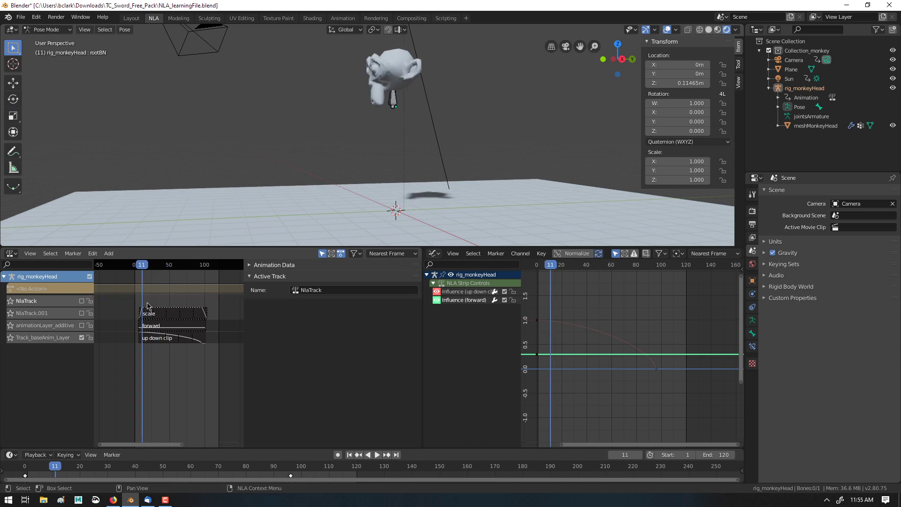
Open the FBX export settings, examine the animation options, and cancel the export
left_click(20, 17)
mouse_move(91, 156)
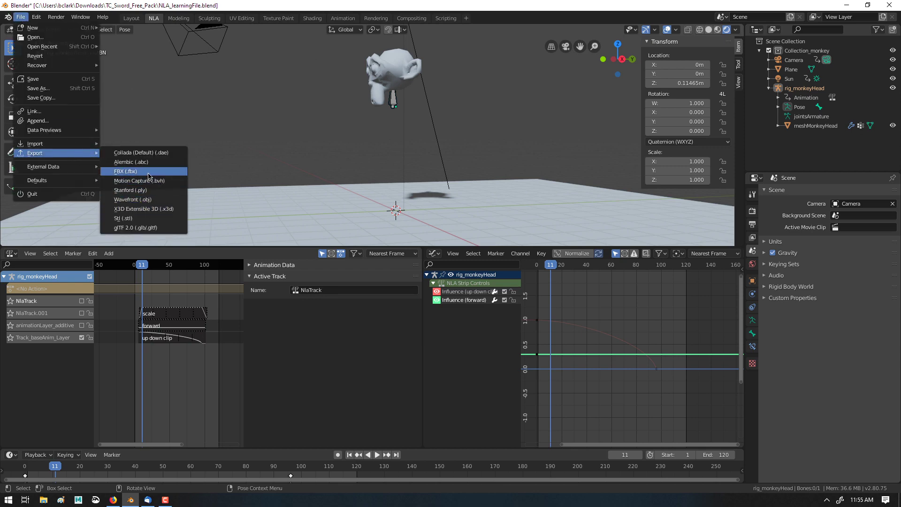
left_click(125, 171)
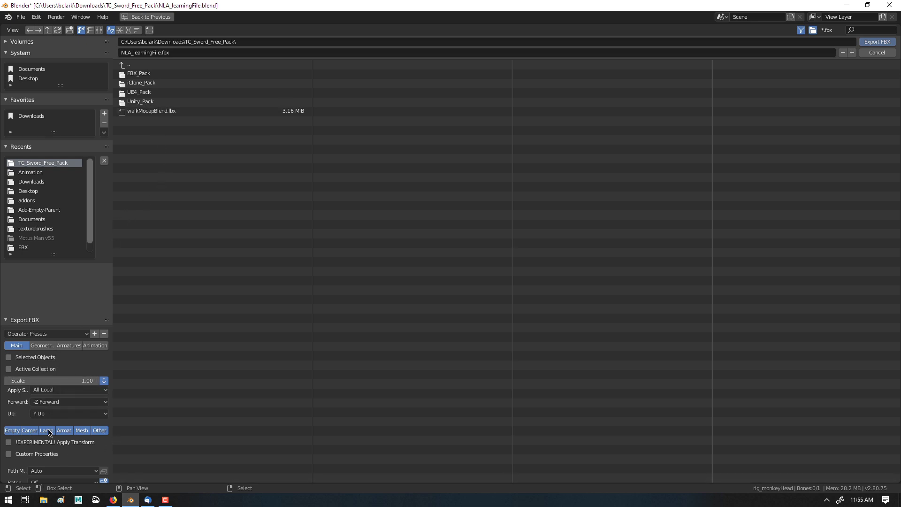
left_click(89, 348)
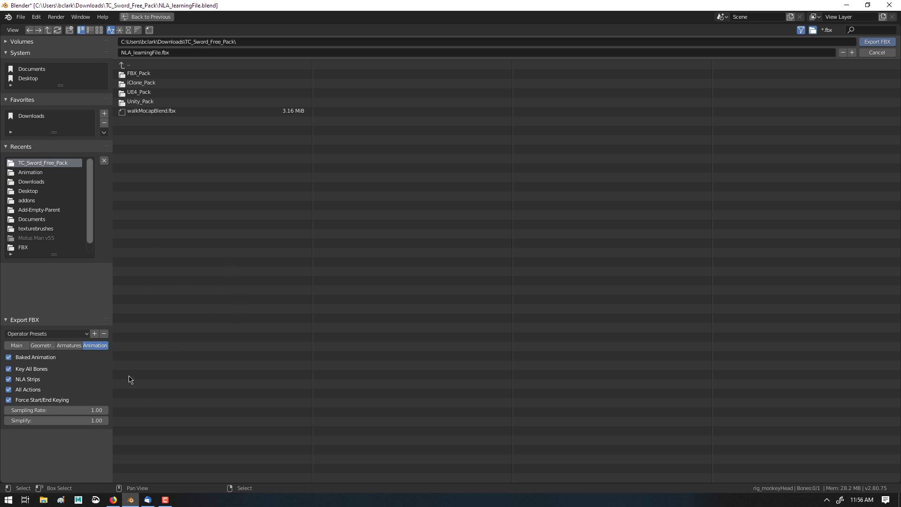
left_click(879, 54)
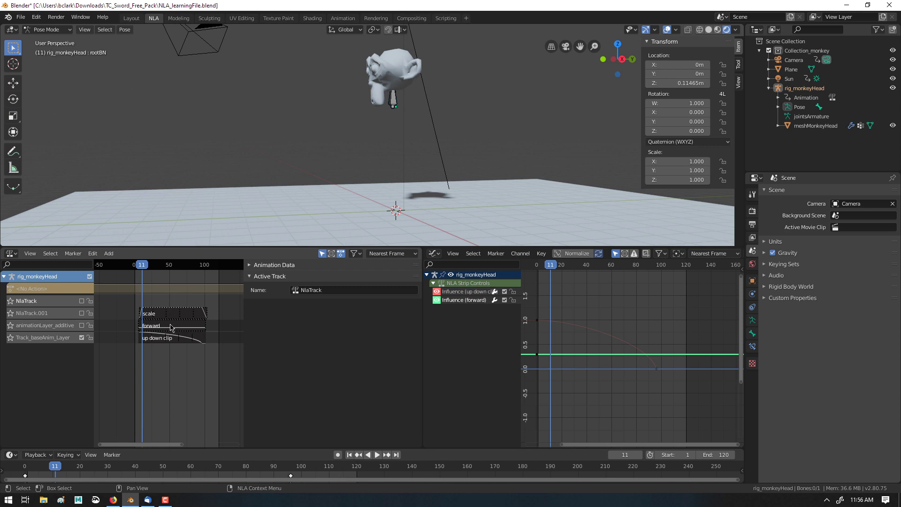
Play back the rig's animation with only Track_baseAnim_Layer active
middle_click_drag(284, 122, 272, 155)
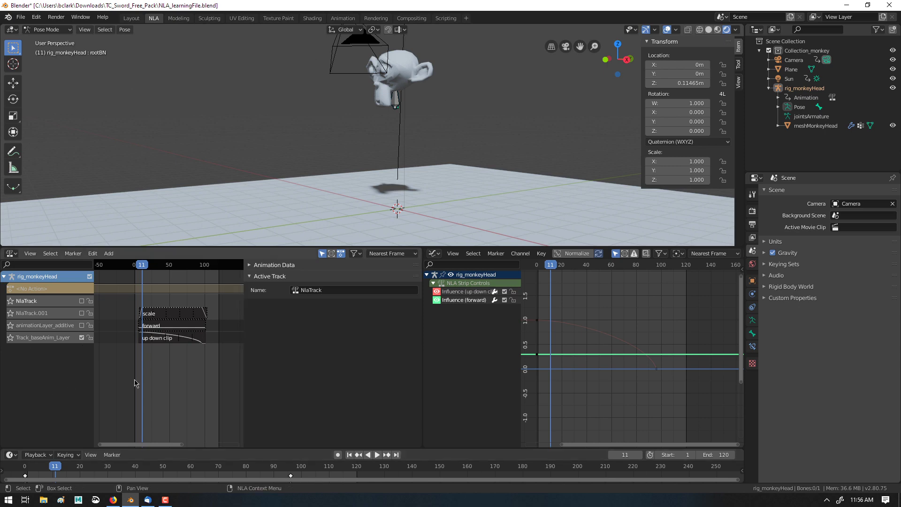
key("space")
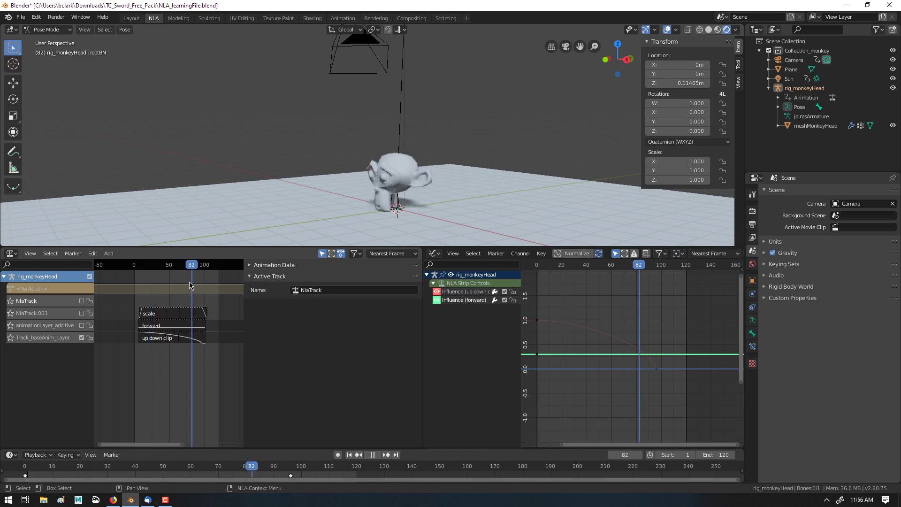
key("space")
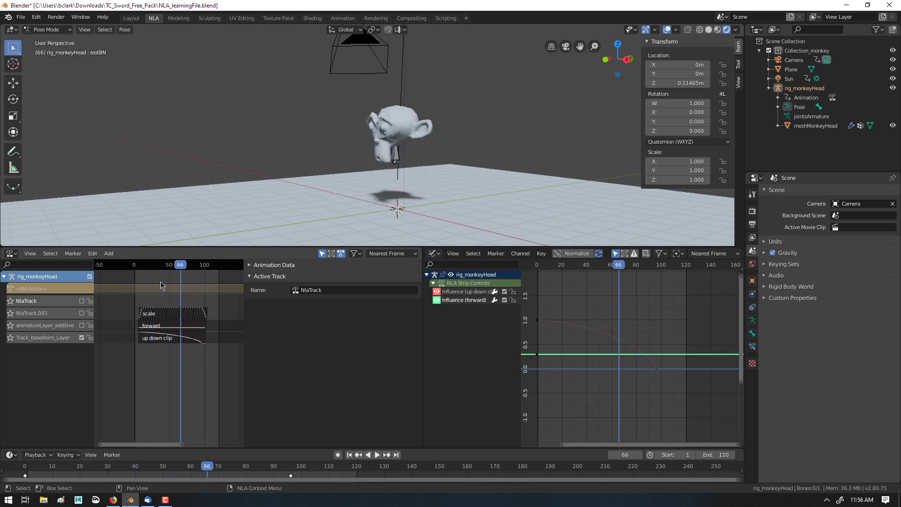
key("space")
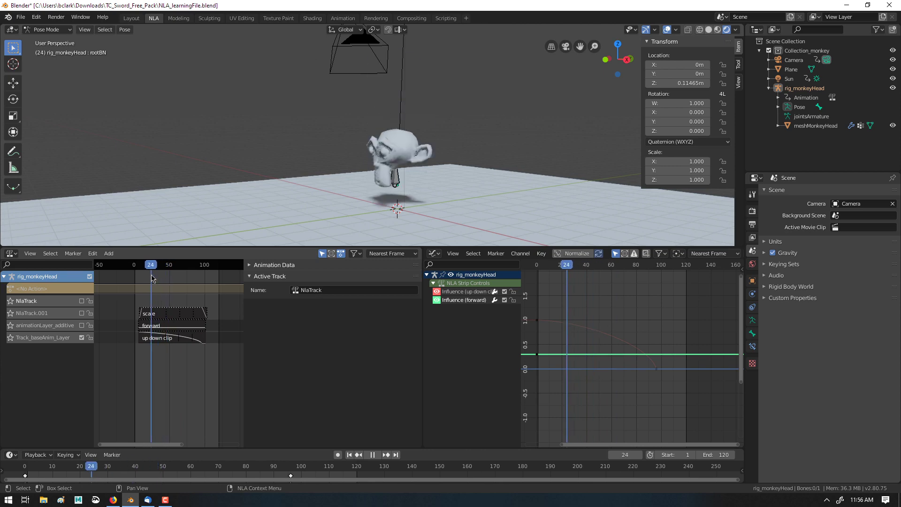
key("space")
At frame 43, move the rootBN bone by about X -2.26 m, Y -3.03 m, Z 0.896 m and keyframe its location
left_click(181, 314)
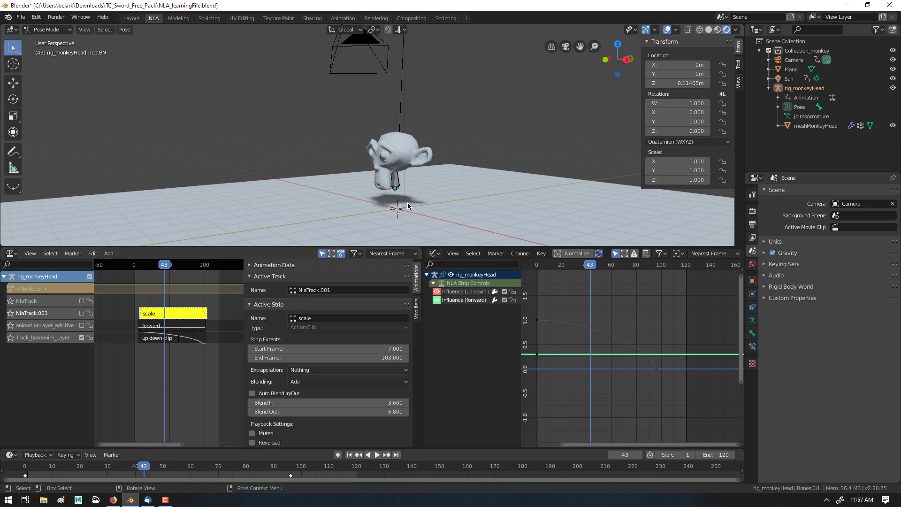
left_click(397, 184)
key("g")
left_click(249, 177)
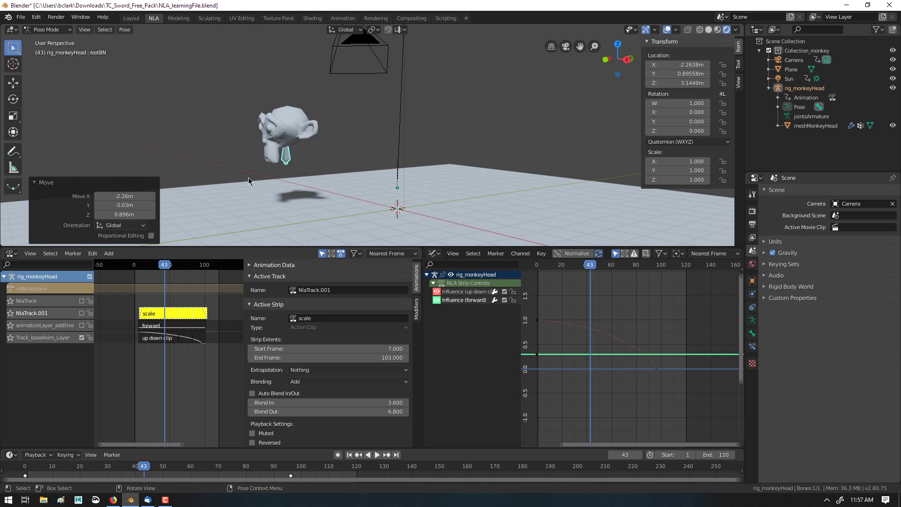
key("i")
left_click(248, 179)
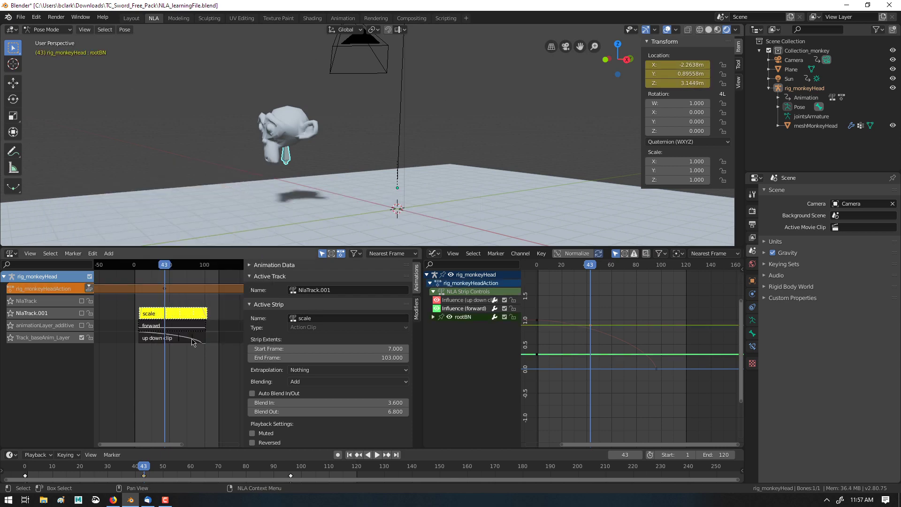
Show the animation data of rig_monkeyHeadAction and set its Action Blending to Add
left_click(39, 291)
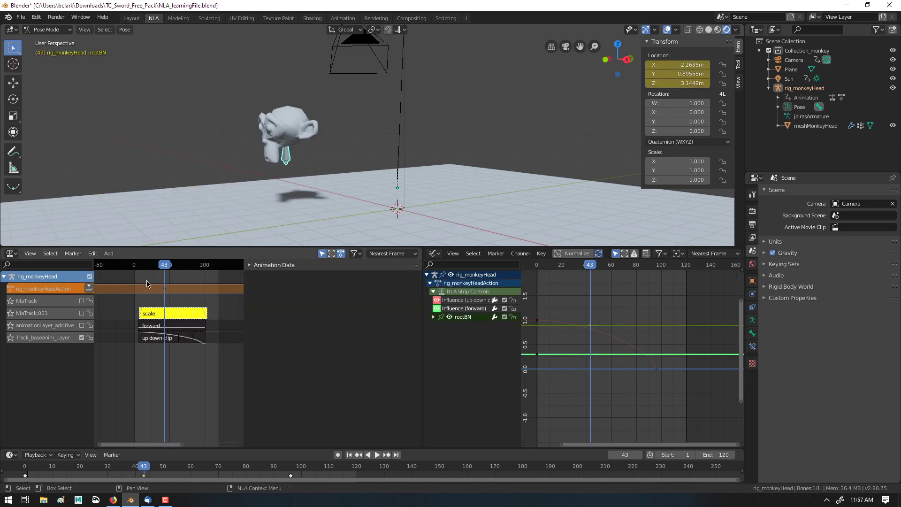
left_click(250, 265)
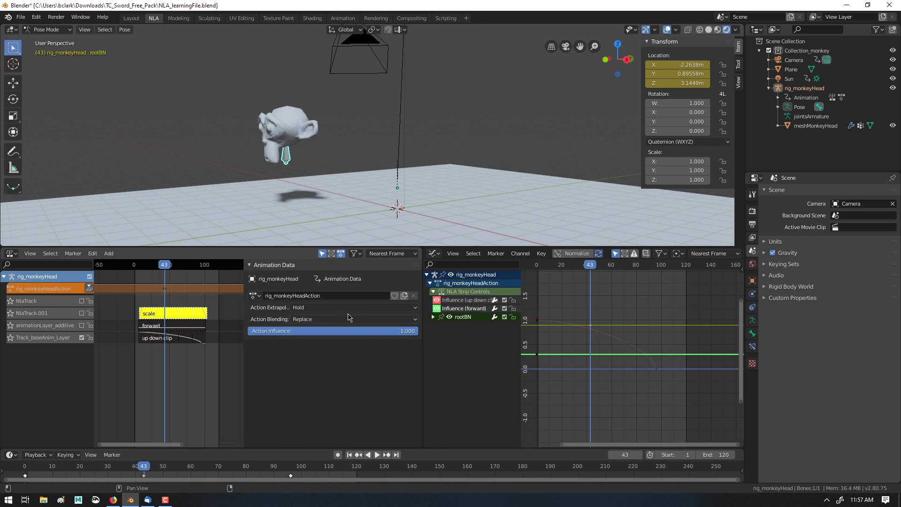
mouse_move(350, 323)
left_mouse_down()
mouse_move(298, 336)
mouse_move(347, 312)
left_mouse_up()
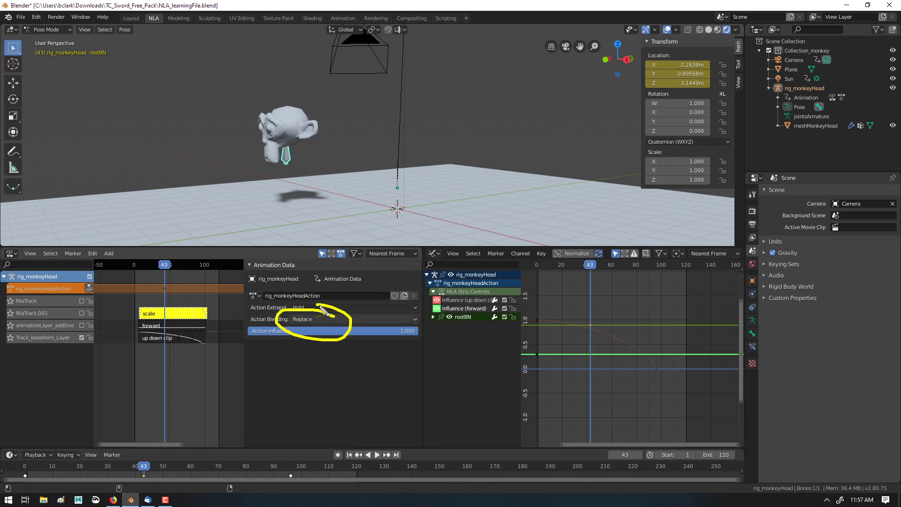
left_click(319, 319)
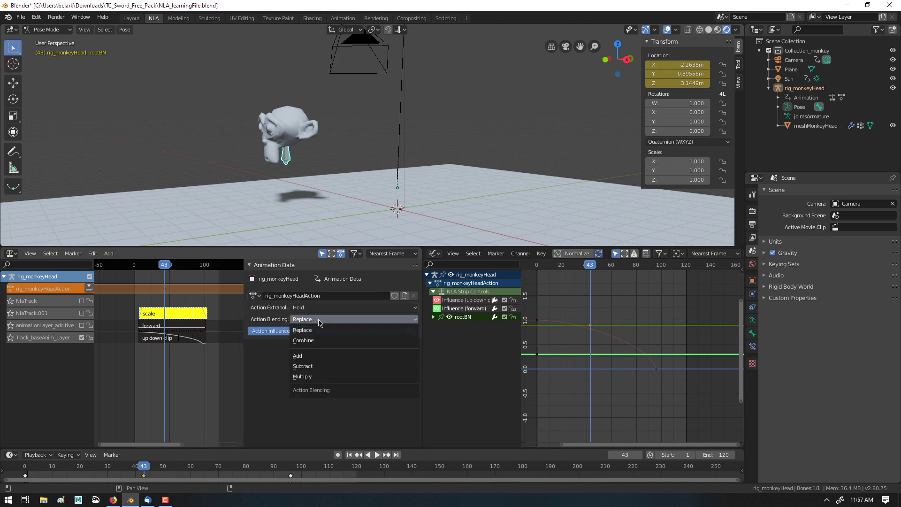
left_click(314, 357)
key("space")
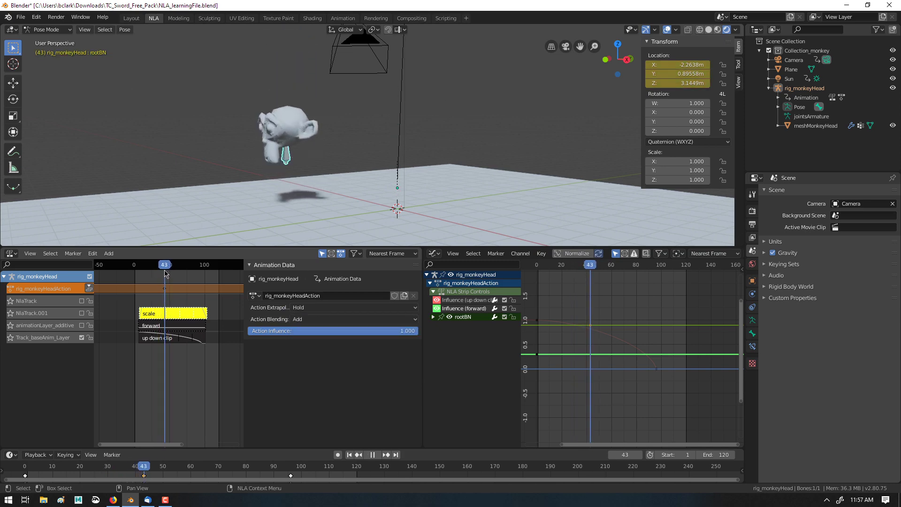
key("Escape")
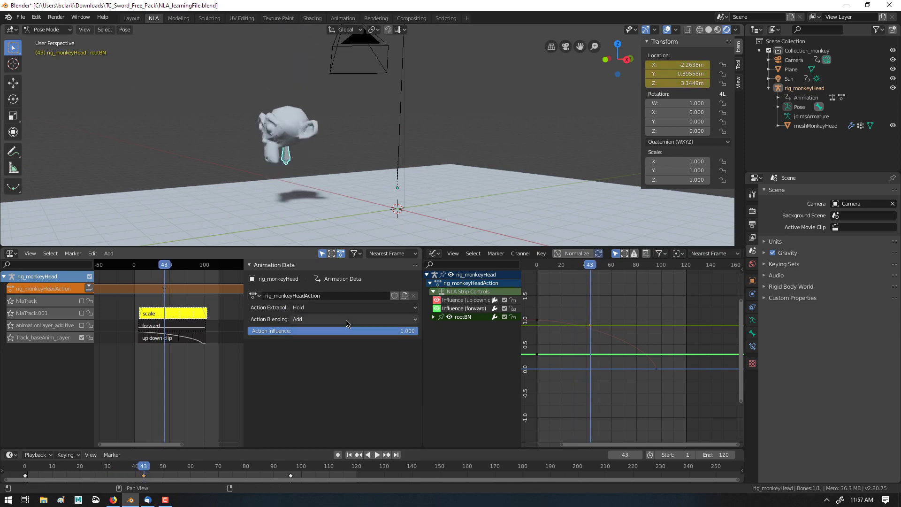
Keyframe the rootBN bone's location again at frame 43 and preview the offset layered over the base animation
key("i")
left_click(324, 235)
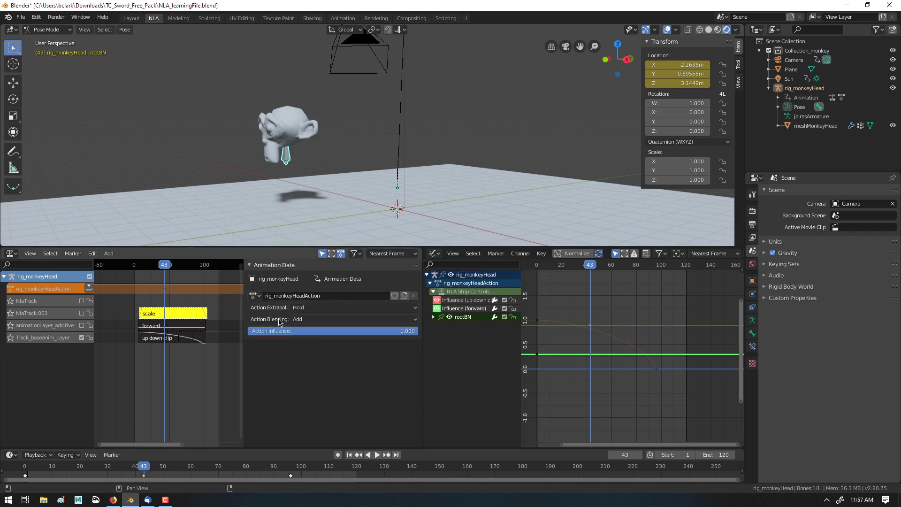
scroll(594, 334, "up", 2)
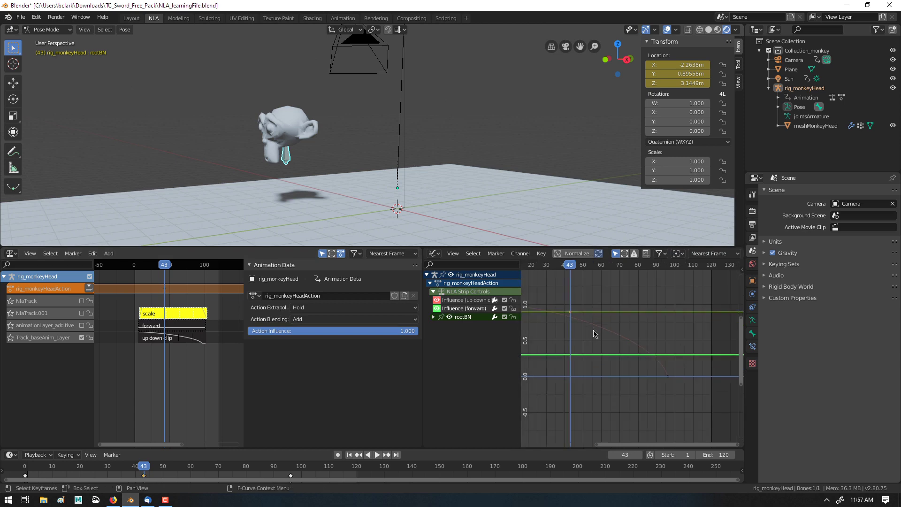
middle_click_drag(591, 330, 675, 321)
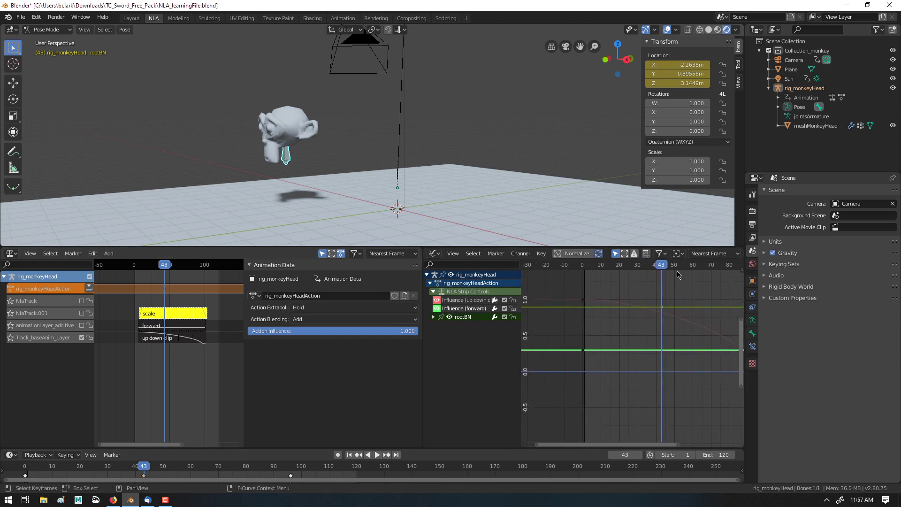
left_click_drag(660, 265, 706, 265)
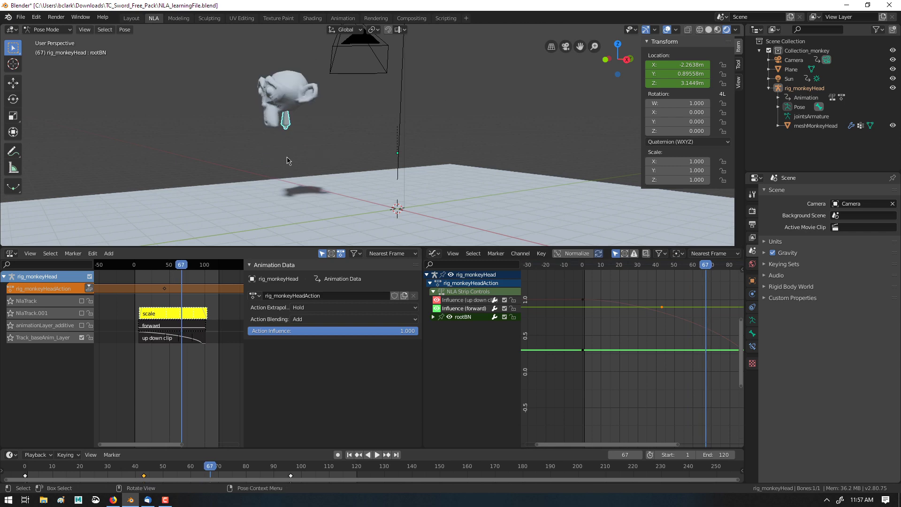
key("space")
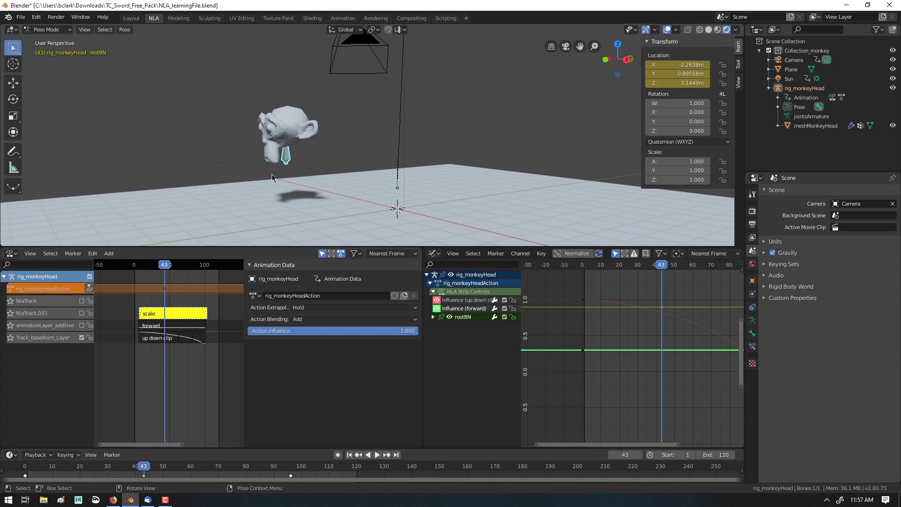
Raise the rootBN bone about 2.76 m along global Z at frame 43 and keyframe its location
key("g")
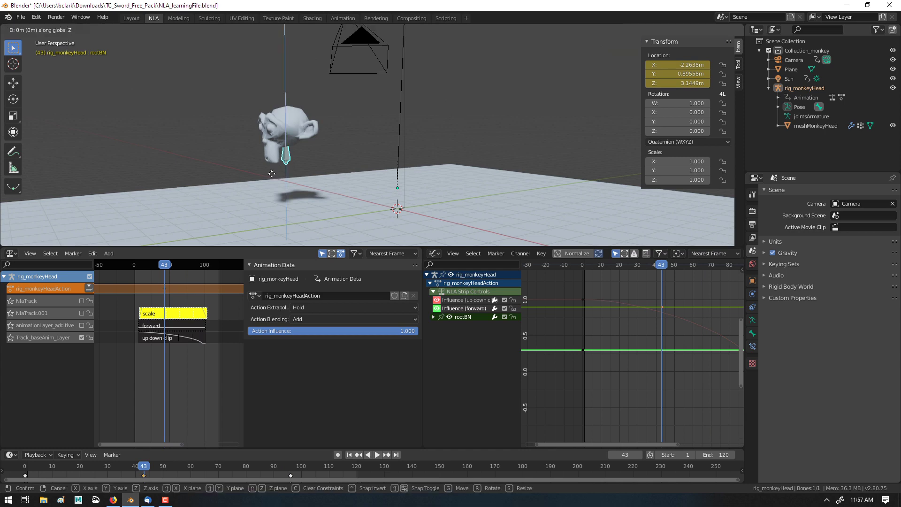
key("z")
left_click(278, 98)
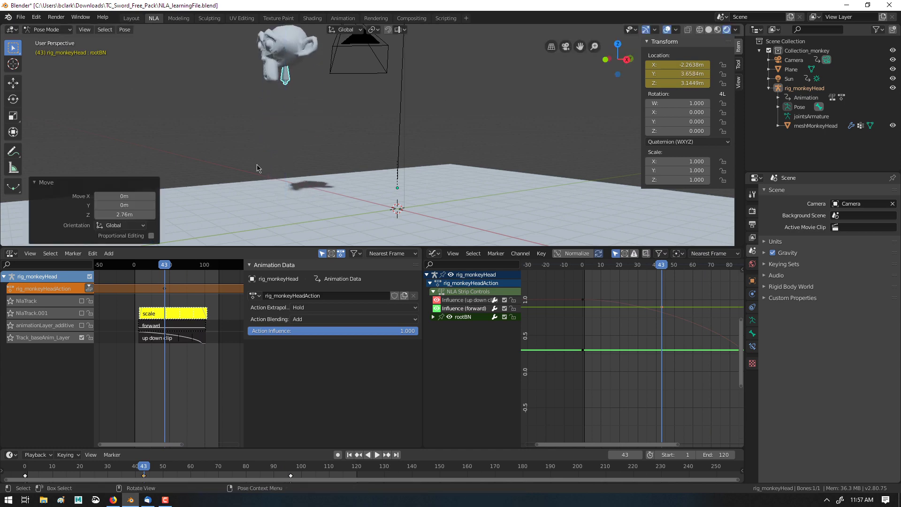
key("i")
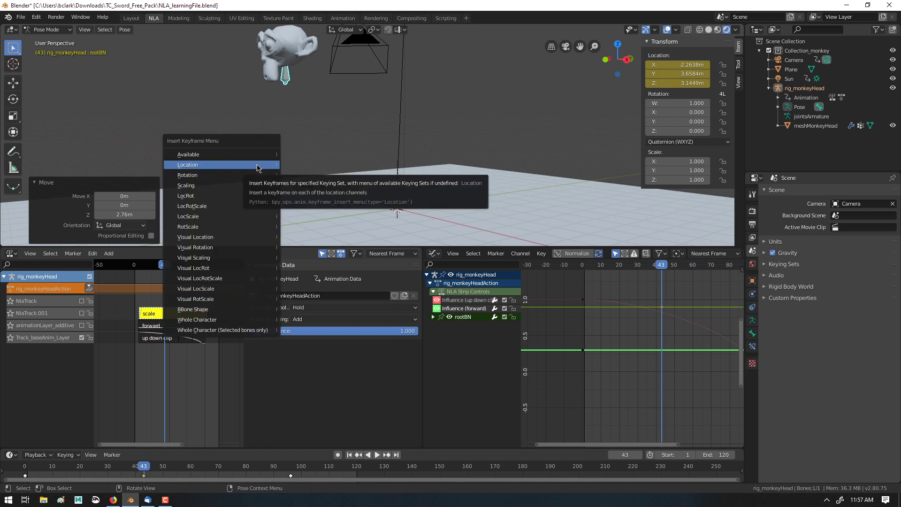
left_click(258, 167)
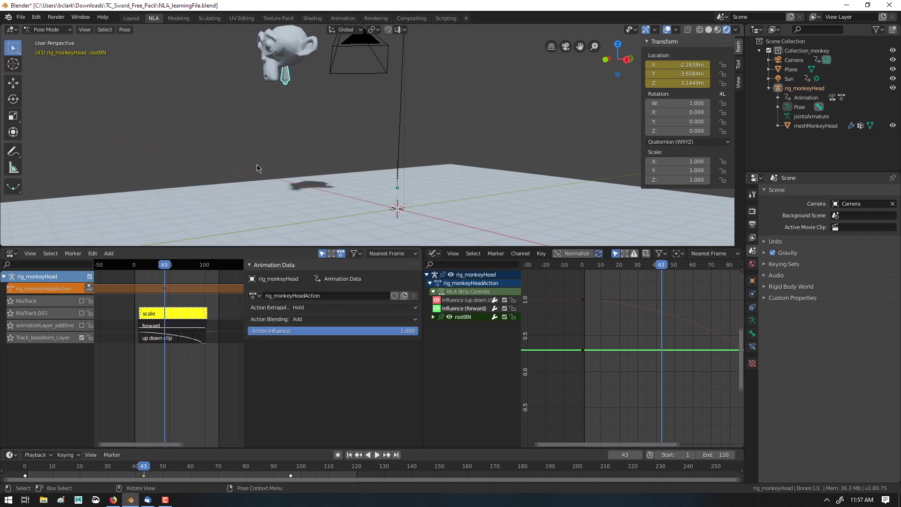
Expand the rootBN channels and add a second keyframe to the Y Location curve near frame 65, at about 2.63 m
left_click(433, 317)
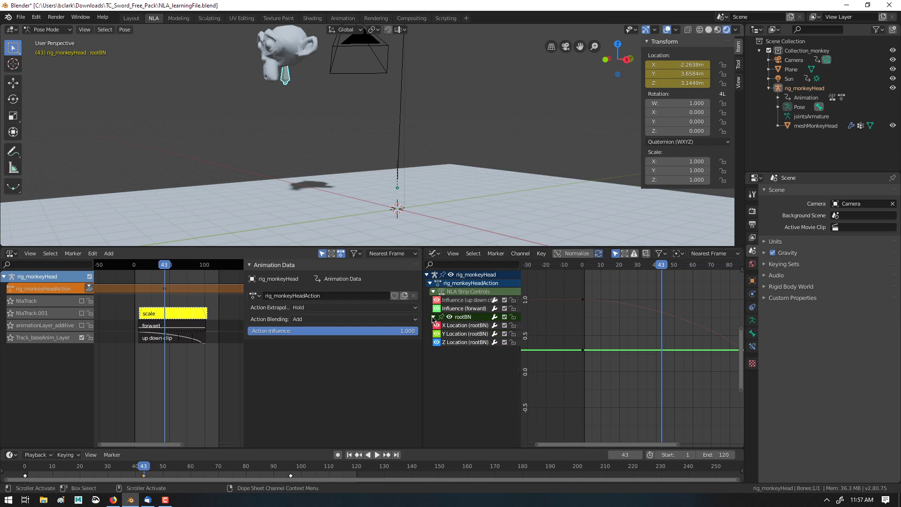
left_click(465, 334)
scroll(624, 378, "down", 2)
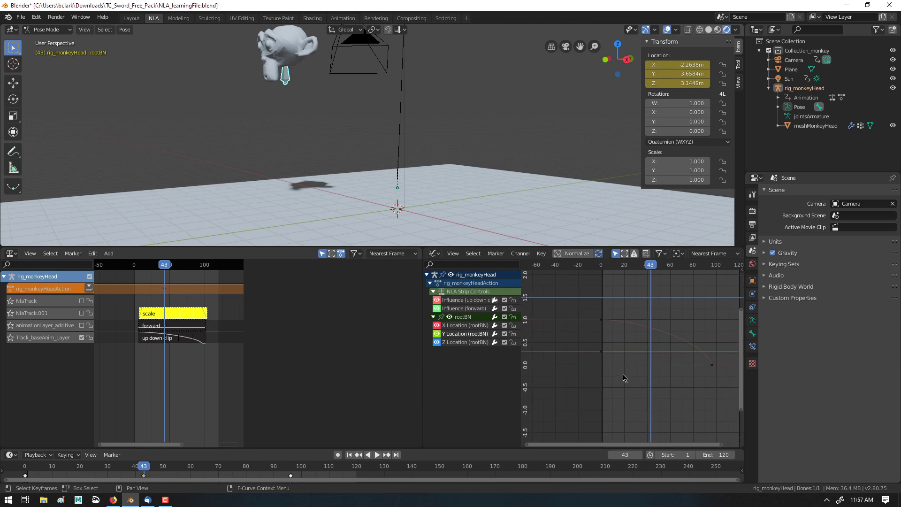
scroll(642, 331, "down", 5)
scroll(641, 331, "up", 2)
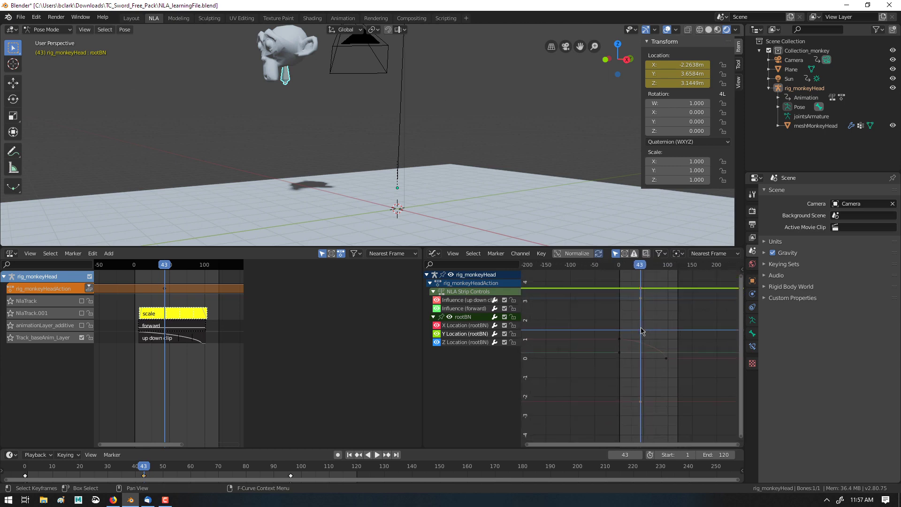
right_click(654, 305, "ctrl")
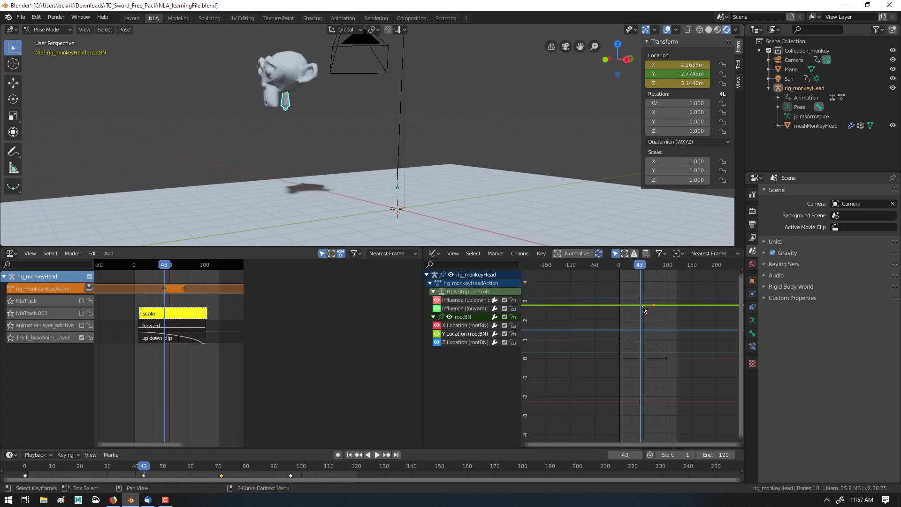
key("ctrl+z")
right_click(655, 309, "ctrl")
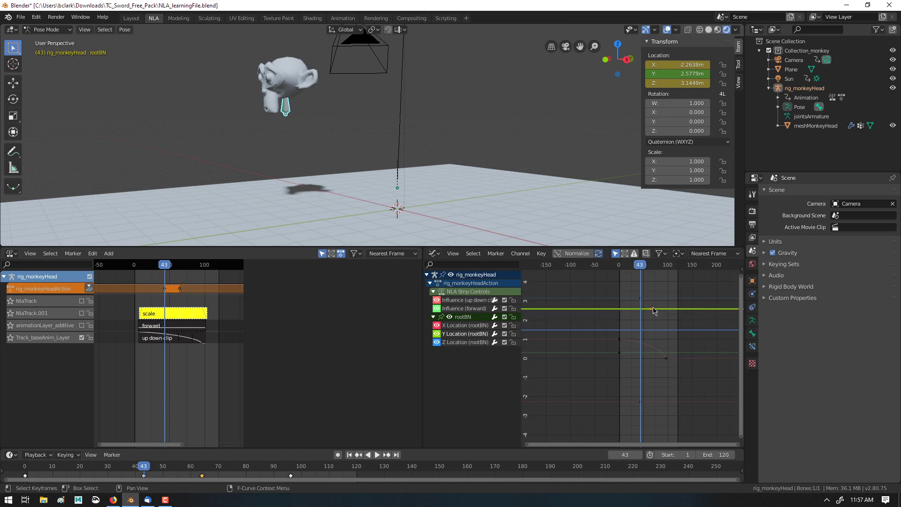
left_click_drag(654, 310, 654, 308)
Give the new Y Location keyframe at frame 65 Elastic interpolation and set its value to 2 m
key("n")
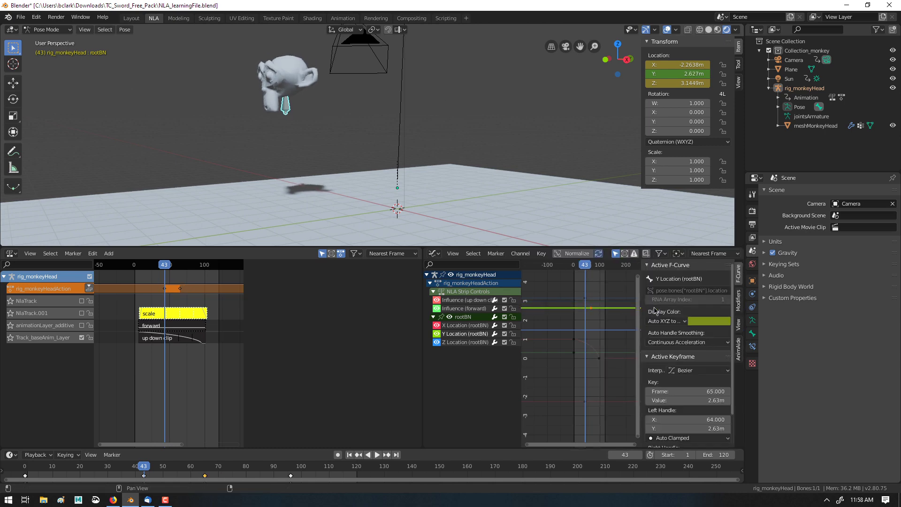
key("n")
key("t")
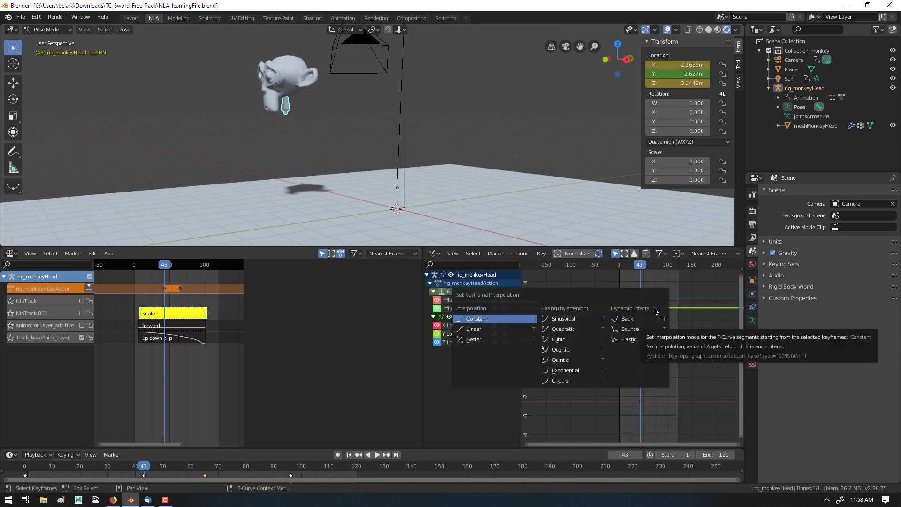
key("Escape")
key("n")
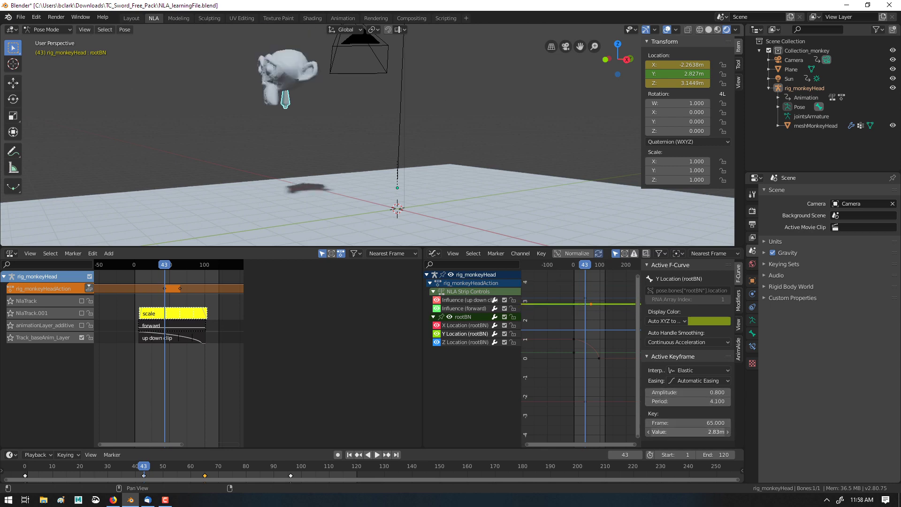
double_click(707, 429)
type("2")
key("Return")
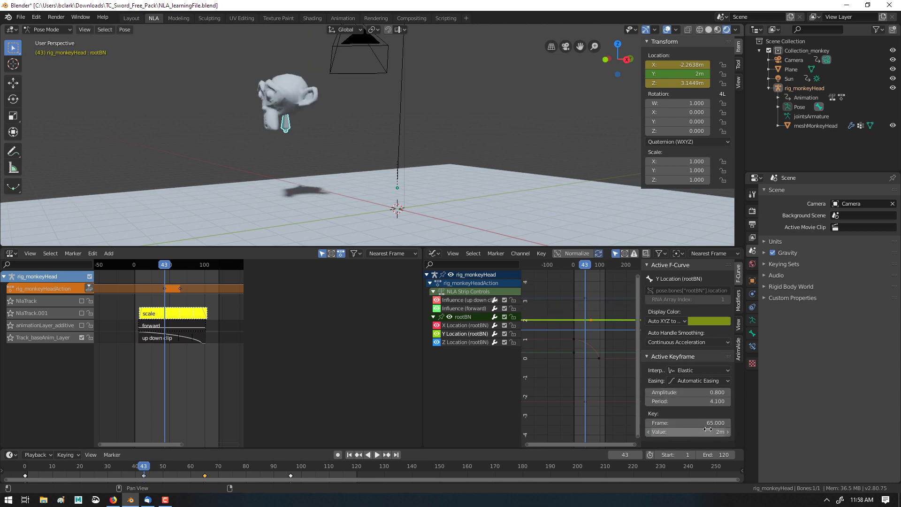
Show the animation data of rig_monkeyHeadAction and push the action down into an NLA strip
left_click(220, 288)
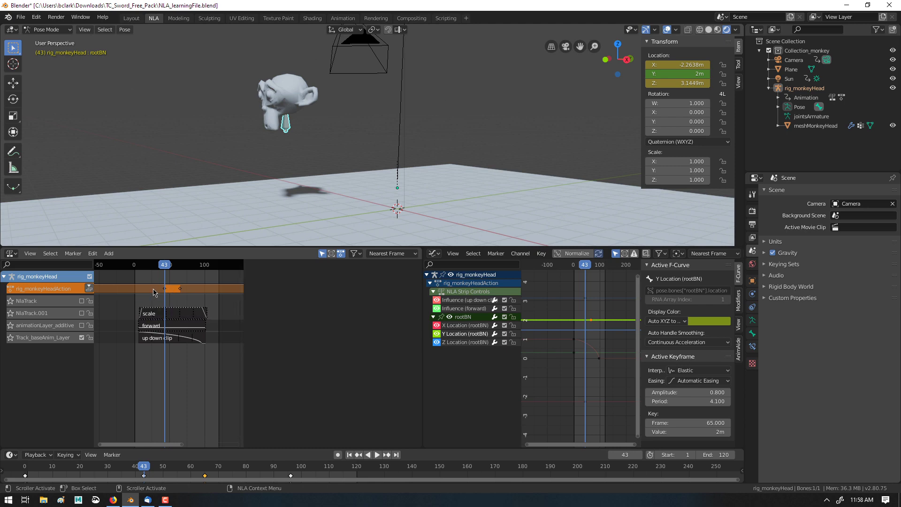
key("n")
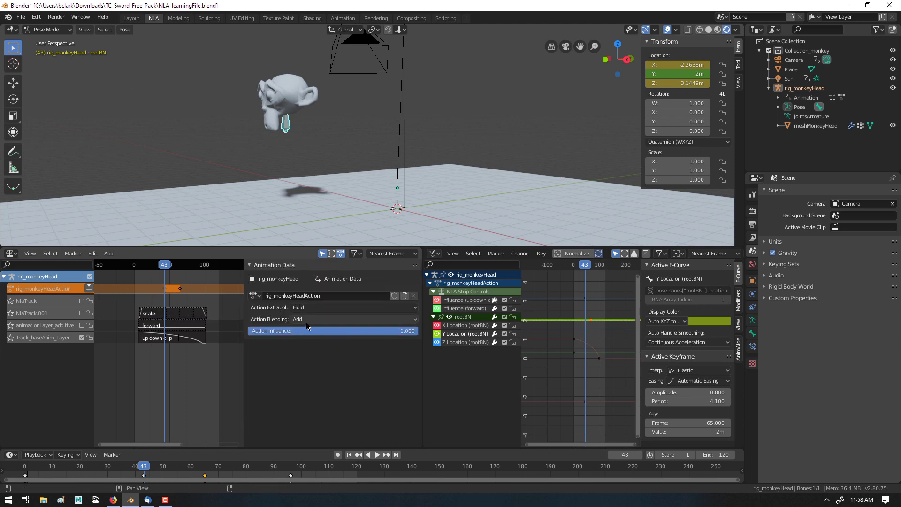
left_click_drag(357, 331, 383, 331)
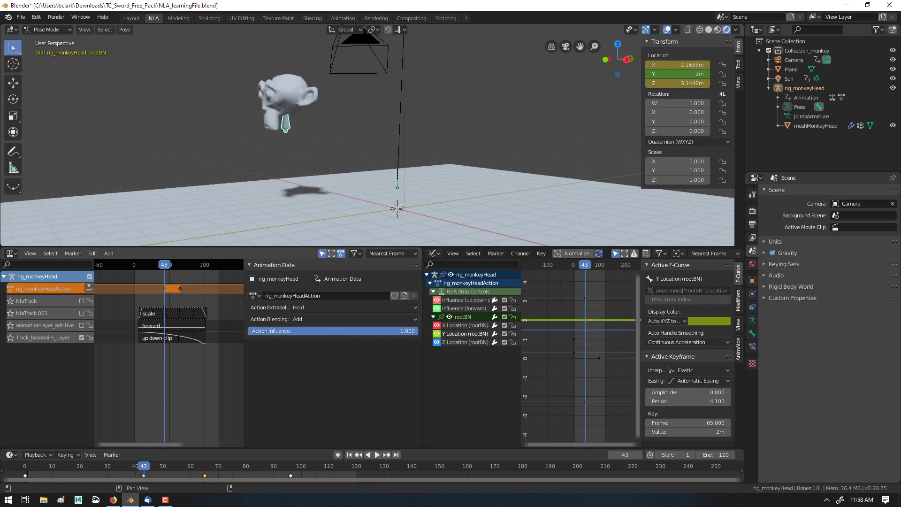
left_click(89, 288)
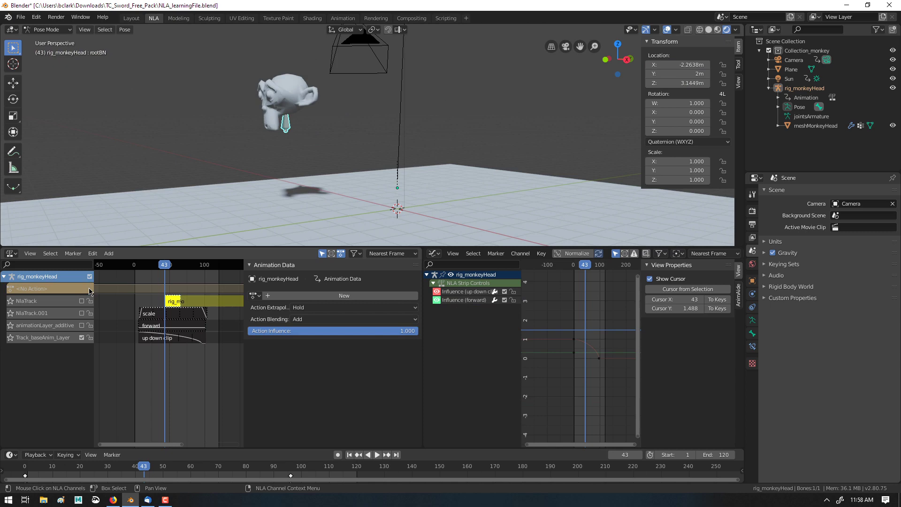
Inspect the Blending setting of the new rig_monkeyHeadAction strip on NlaTrack and play back the combined animation
left_click(52, 303)
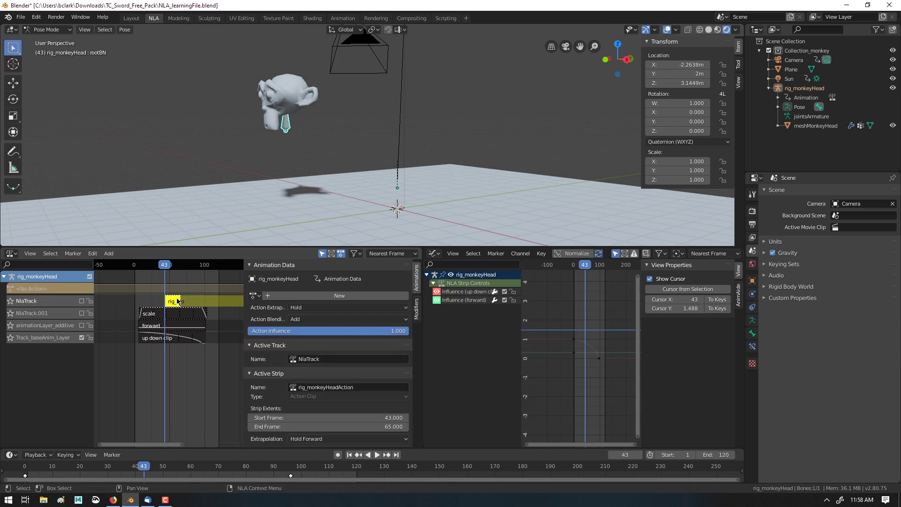
left_click(141, 300)
left_click(183, 300)
left_click(257, 264)
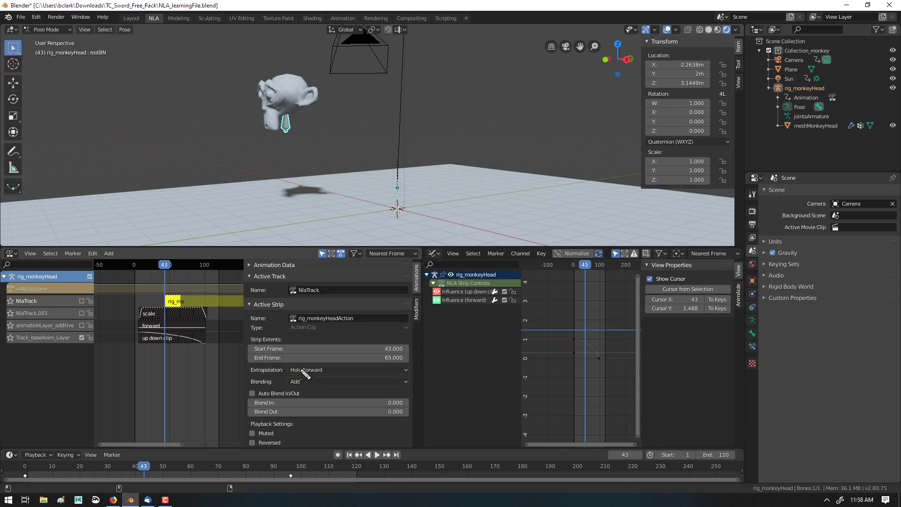
mouse_move(303, 372)
left_mouse_down()
mouse_move(328, 401)
mouse_move(308, 371)
left_mouse_up()
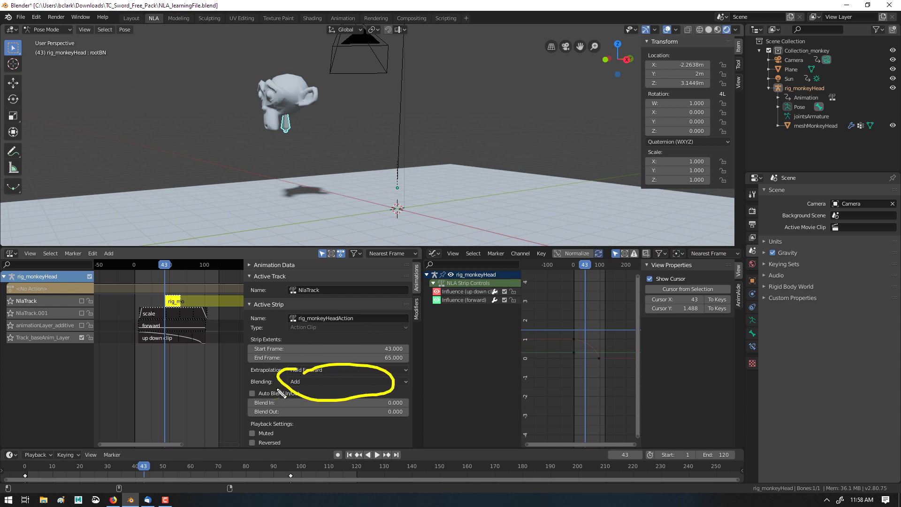
key("Escape")
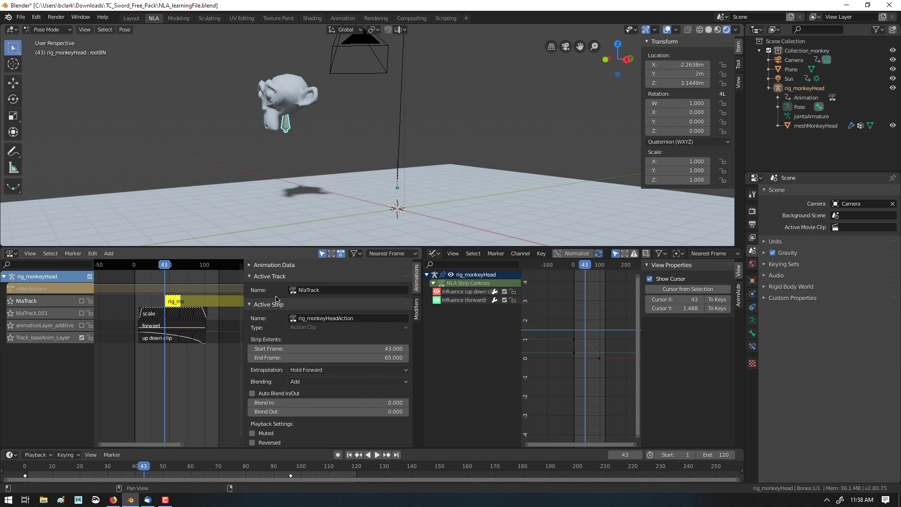
key("space")
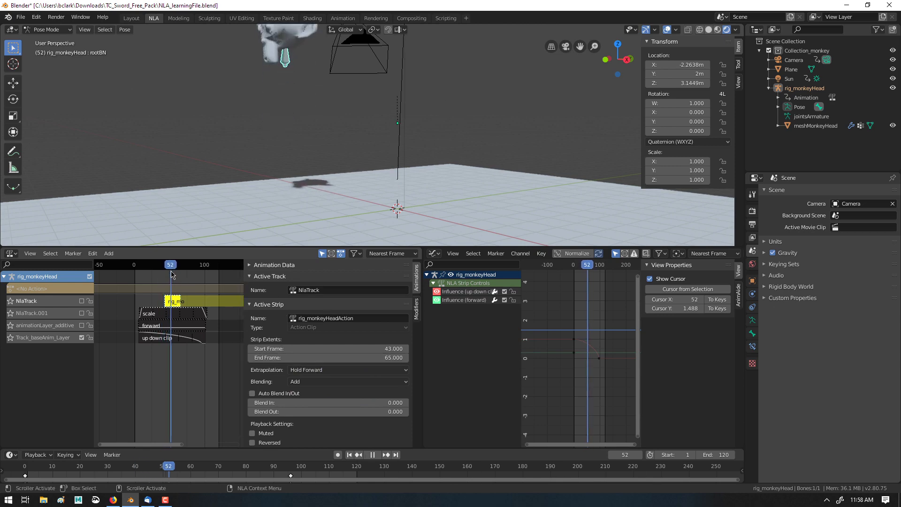
key("space")
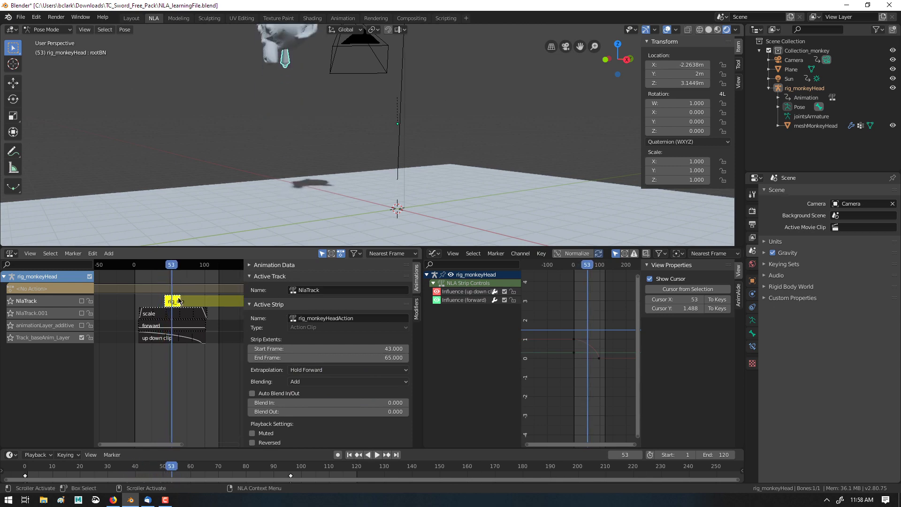
Delete the rig_monkeyHeadAction strip from NlaTrack and go to frame 17
key("x")
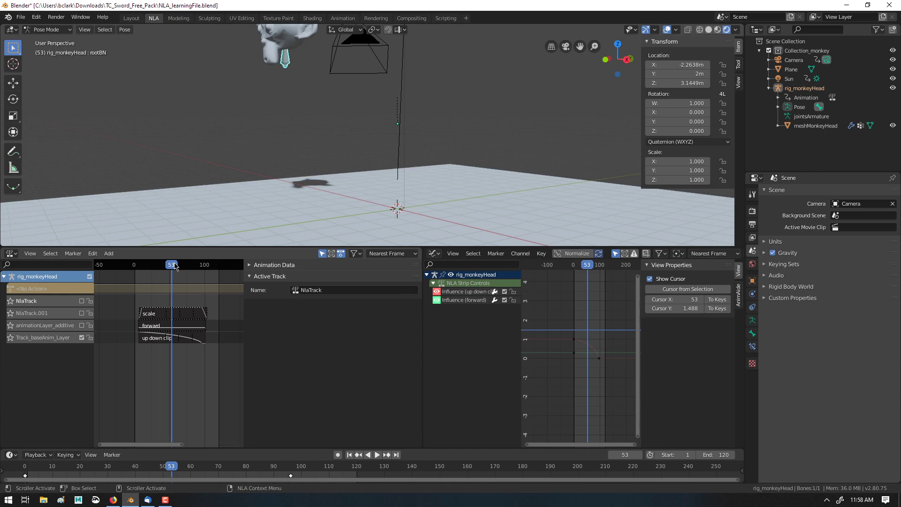
left_click_drag(173, 266, 146, 265)
Show the animation data of the rig's empty action channel and choose Add as its Action Blending
left_click(54, 295)
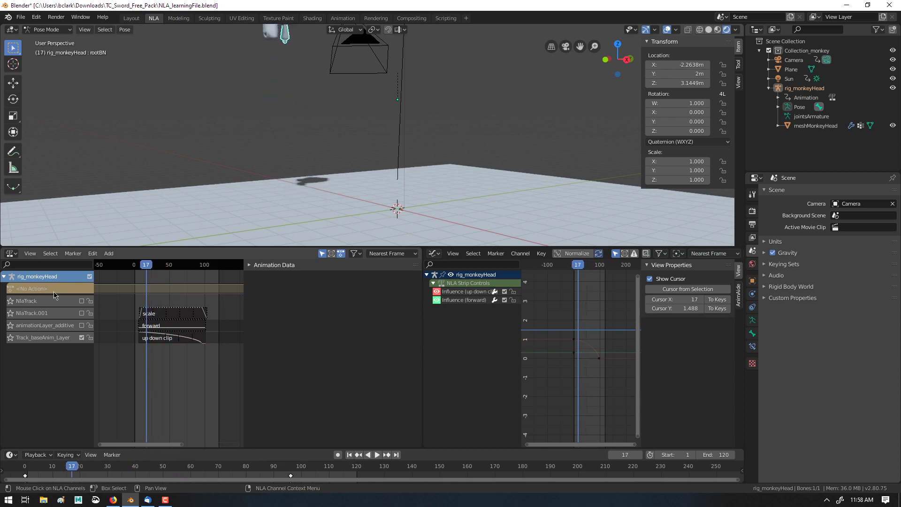
left_click(253, 266)
left_click(334, 318)
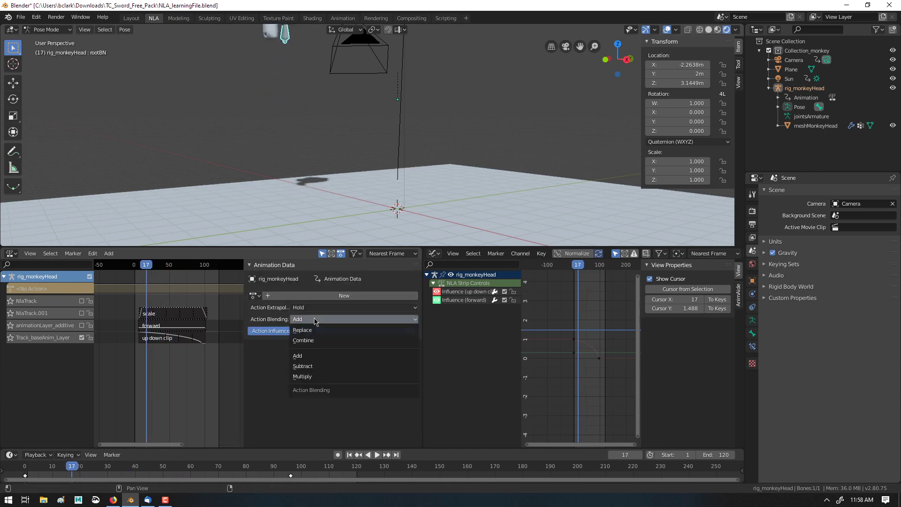
left_click(296, 319)
left_click(295, 320)
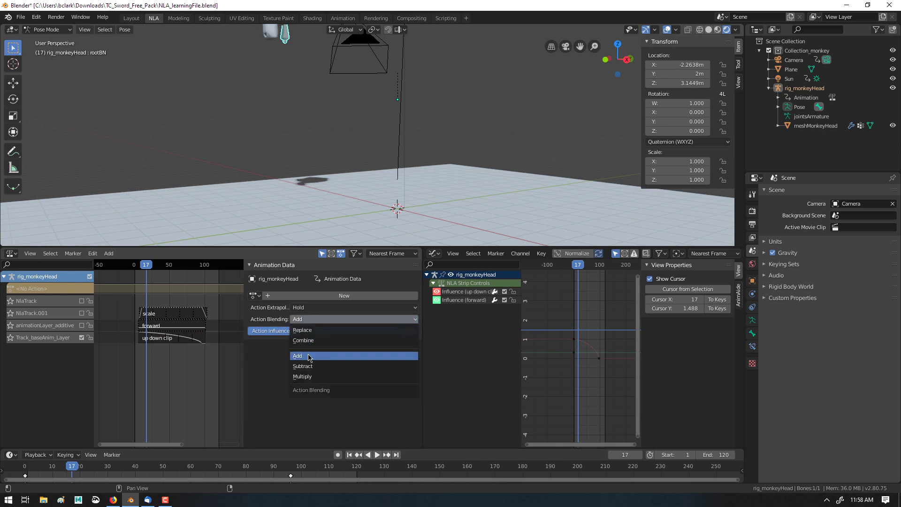
left_click(307, 355)
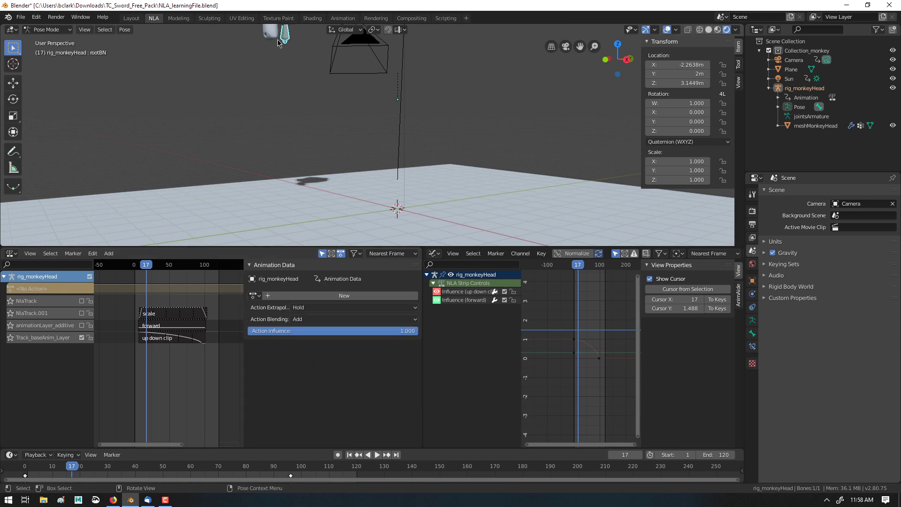
At frame 17, move the rootBN bone by about X 0.07 m, Y -0.11 m, Z -2.5 m and keyframe its location
key("g")
left_click(283, 111)
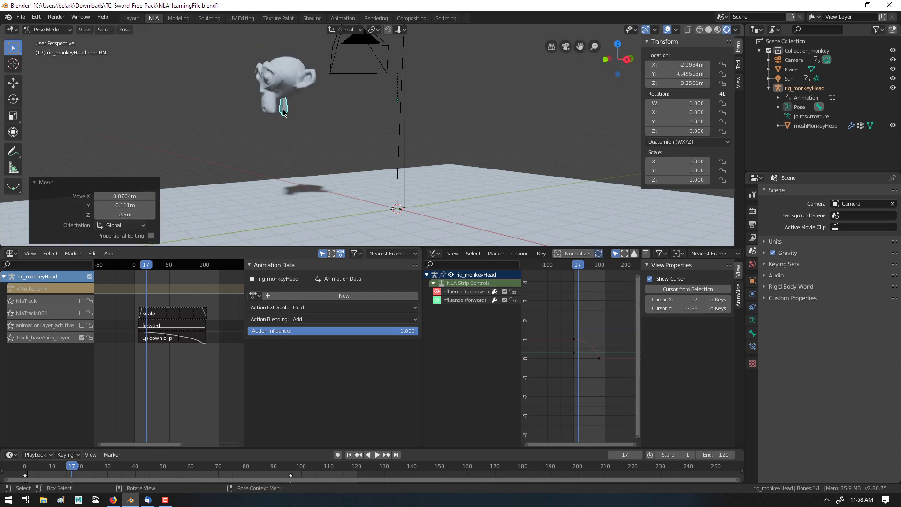
key("i")
left_click(283, 112)
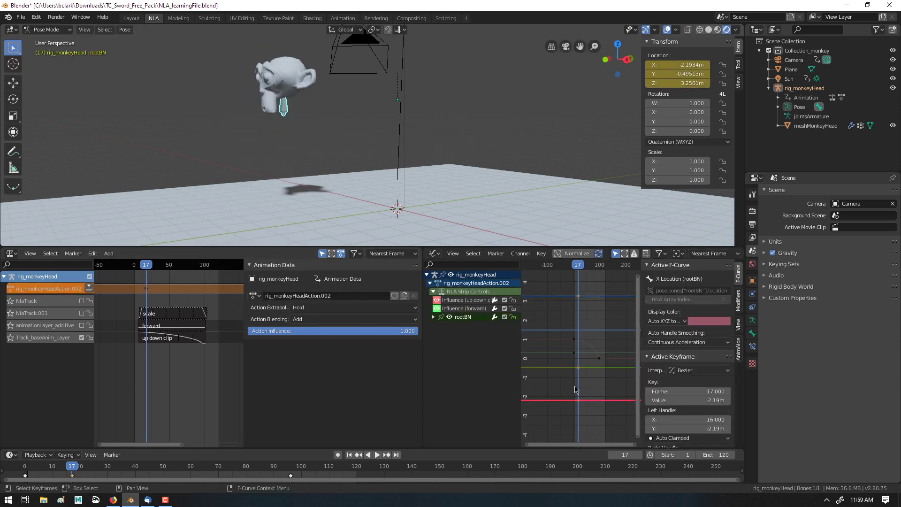
Examine the rootBN Y Location keyframe at frame 17 in the graph and the matching key on the active action
left_click(580, 372)
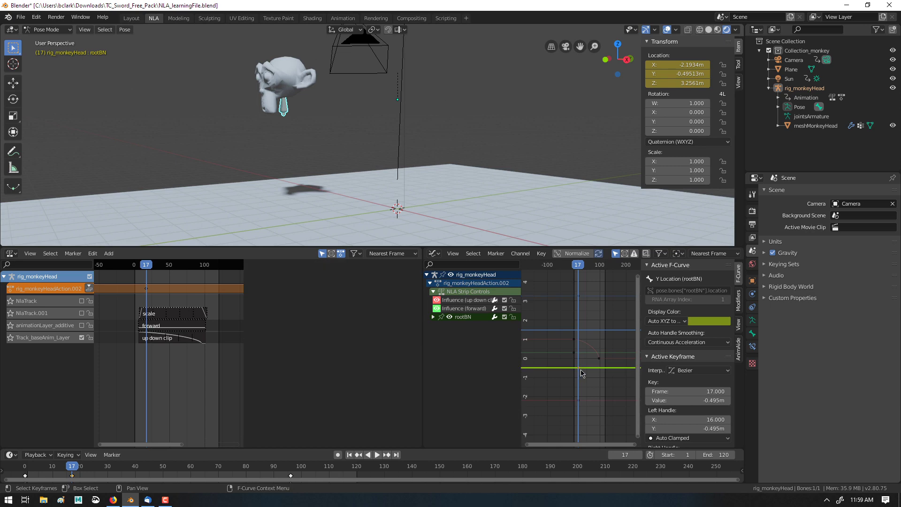
left_click(594, 385)
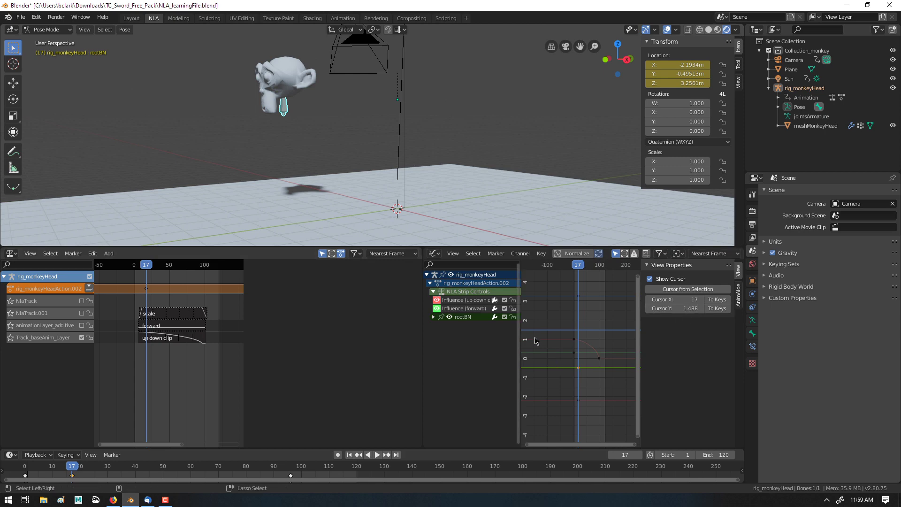
mouse_move(570, 358)
left_mouse_down()
mouse_move(585, 352)
mouse_move(561, 351)
left_mouse_up()
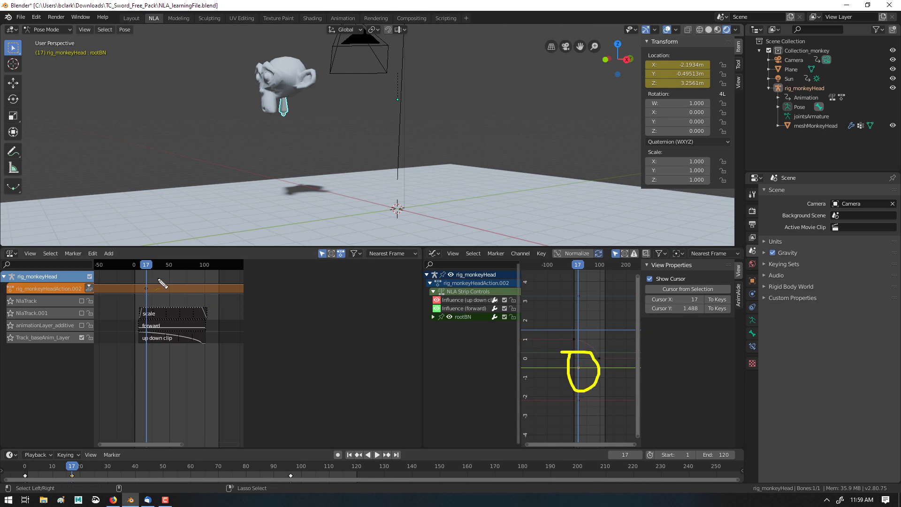
mouse_move(141, 281)
left_mouse_down()
mouse_move(150, 306)
mouse_move(138, 274)
left_mouse_up()
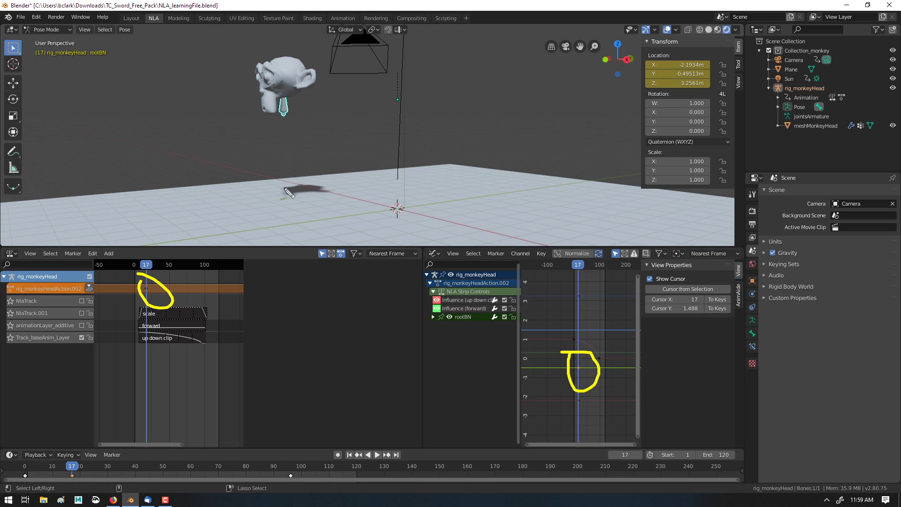
mouse_move(283, 192)
left_mouse_down()
mouse_move(284, 132)
mouse_move(277, 130)
mouse_move(324, 121)
mouse_move(287, 104)
mouse_move(302, 104)
left_mouse_up()
key("Escape")
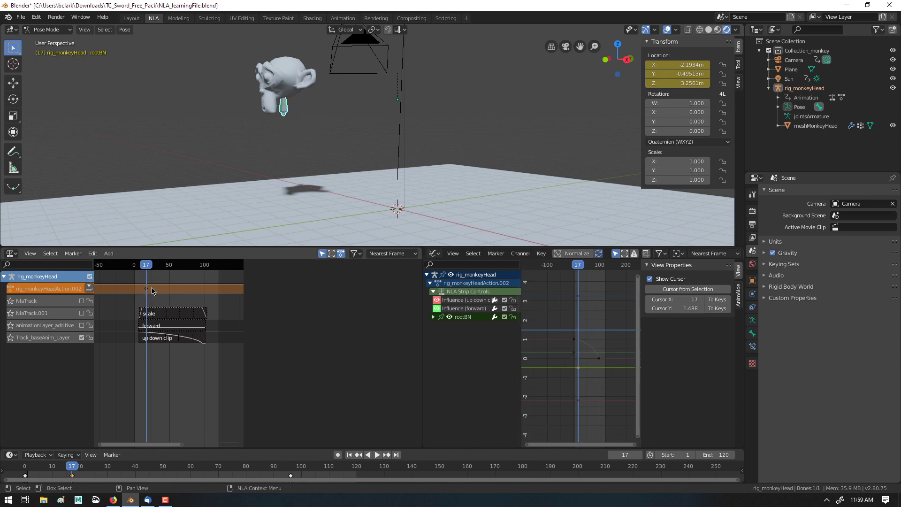
Push the active rig_monkeyHeadAction.002 action down into NlaTrack and choose Combine as the Action Blending
left_click(90, 288)
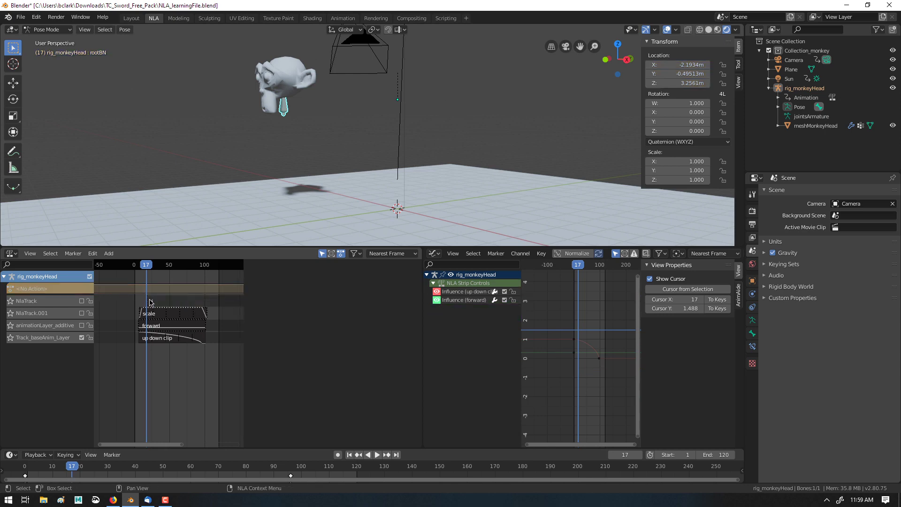
key("n")
left_click(333, 321)
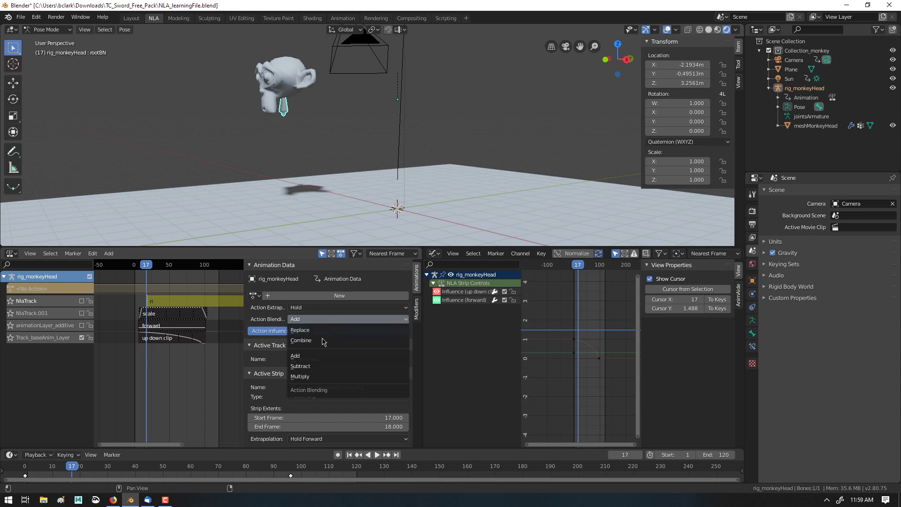
left_click(322, 341)
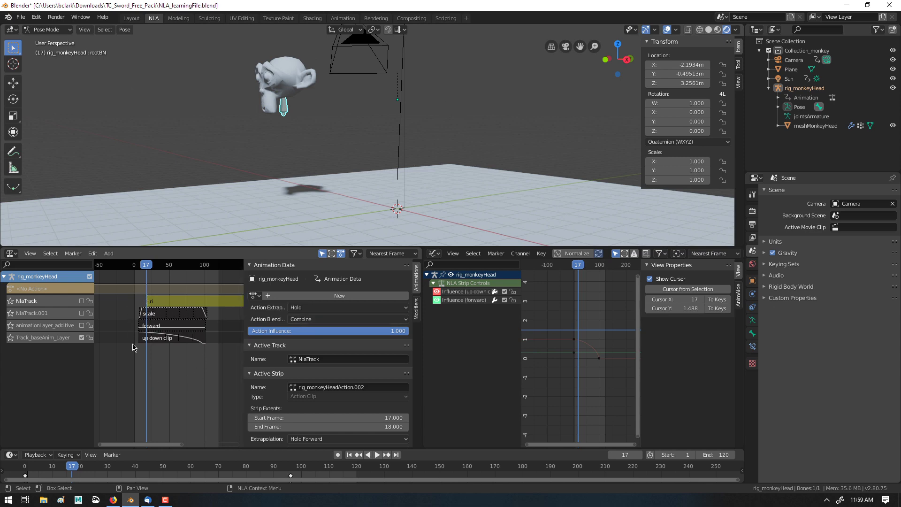
Enable NlaTrack, make it the active track and show its animation data
left_click(167, 300)
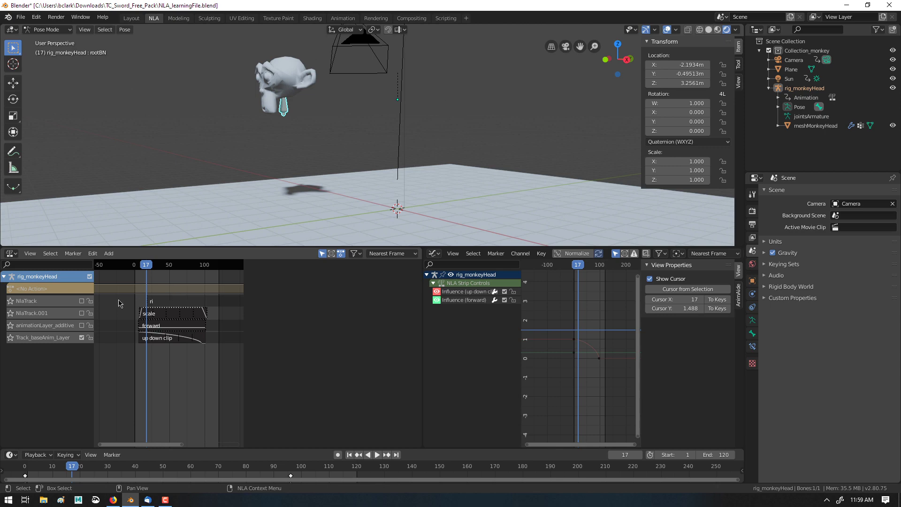
left_click(52, 303)
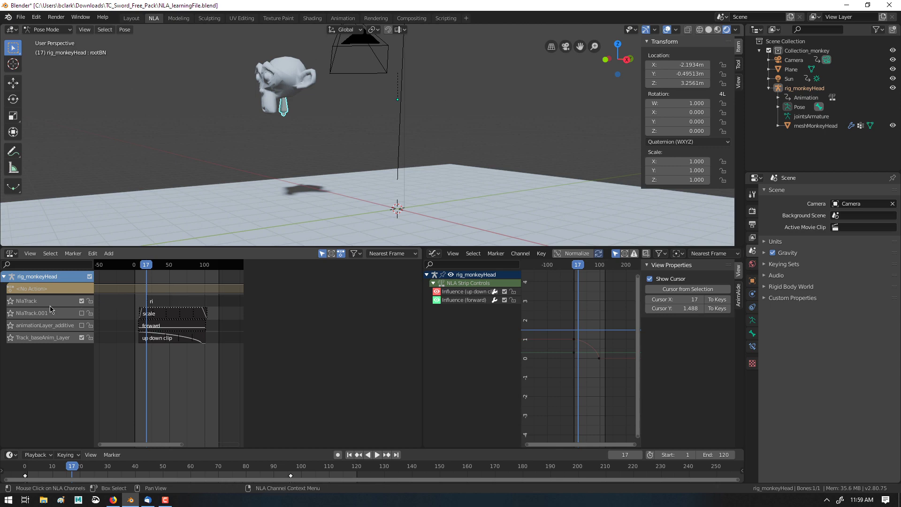
key("n")
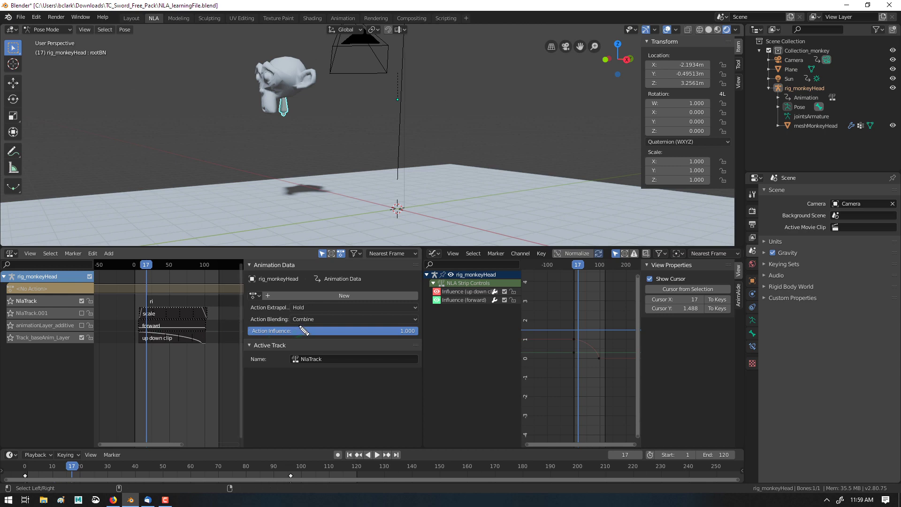
mouse_move(306, 314)
left_mouse_down()
mouse_move(322, 325)
mouse_move(314, 316)
left_mouse_up()
mouse_move(132, 303)
left_mouse_down()
mouse_move(132, 323)
mouse_move(216, 328)
mouse_move(160, 303)
left_mouse_up()
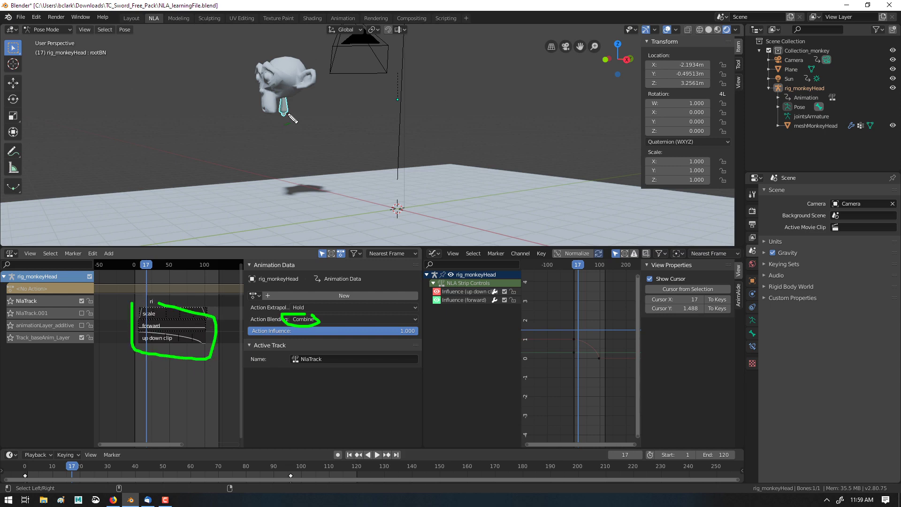
mouse_move(253, 132)
left_mouse_down()
mouse_move(325, 130)
mouse_move(295, 146)
left_mouse_up()
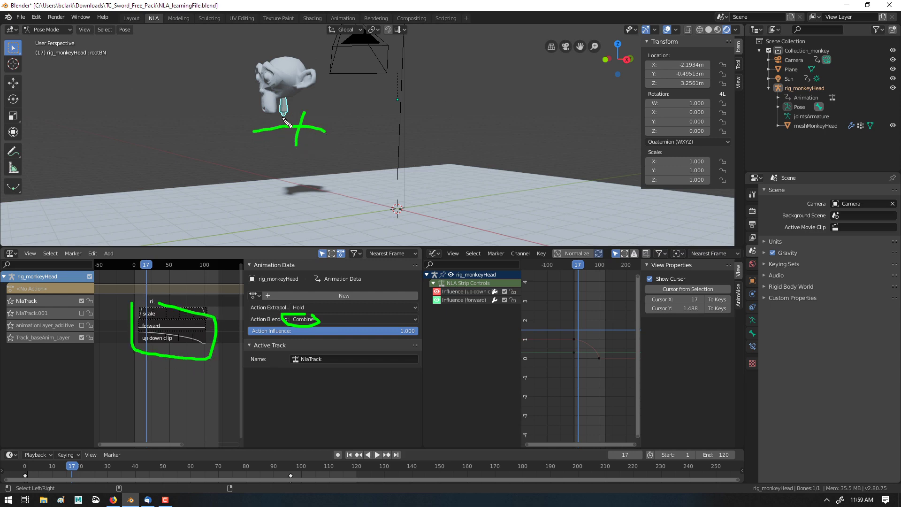
mouse_move(299, 110)
left_mouse_down()
mouse_move(268, 111)
mouse_move(266, 134)
left_mouse_up()
left_click_drag(582, 299, 583, 299)
left_click_drag(382, 375, 388, 374)
mouse_move(149, 290)
left_mouse_down()
mouse_move(139, 301)
mouse_move(187, 313)
mouse_move(217, 304)
mouse_move(160, 288)
mouse_move(143, 294)
left_mouse_up()
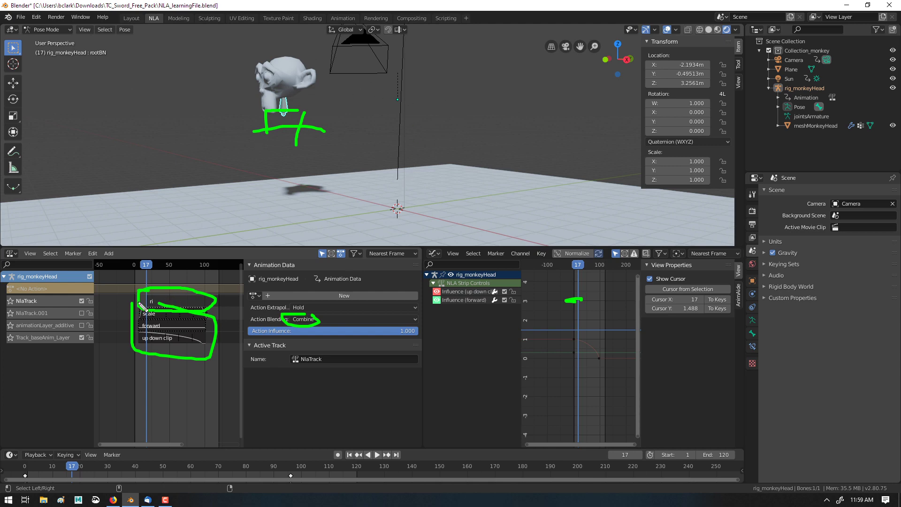
left_click_drag(163, 292, 153, 300)
key("Escape")
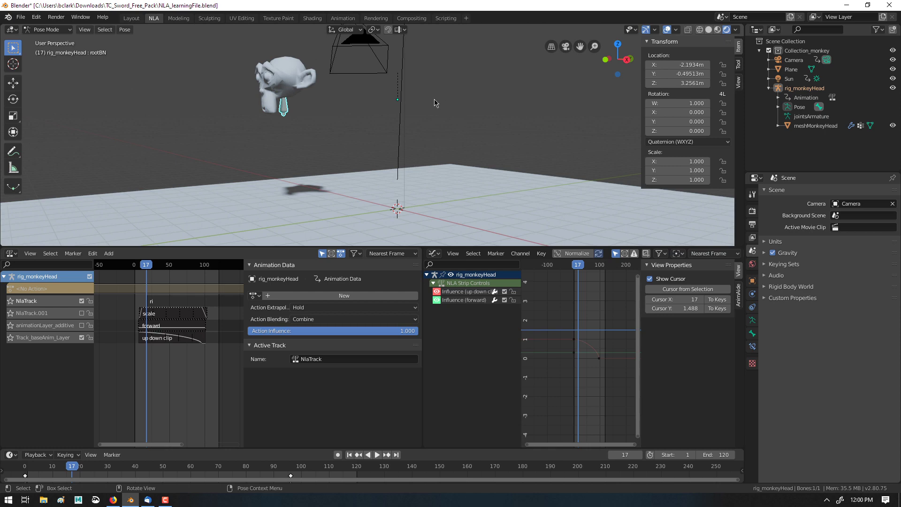
Set the Action Blending to Add, select the scale strip on NlaTrack.001 and change the blending to Multiply
left_click(323, 319)
left_click(320, 355)
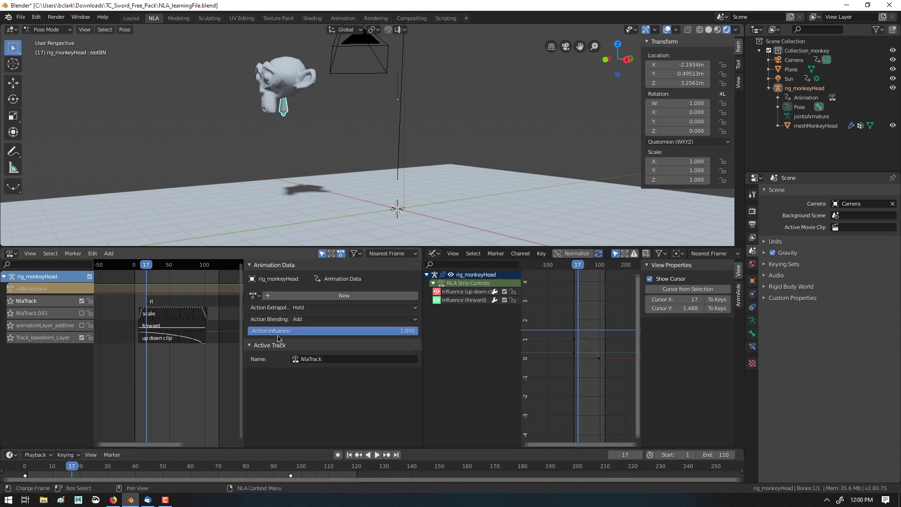
left_click(174, 314)
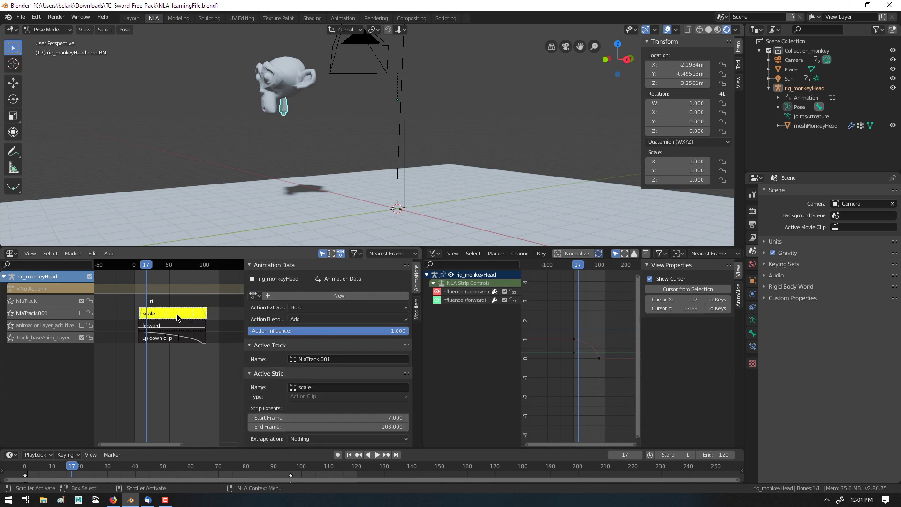
left_click(312, 320)
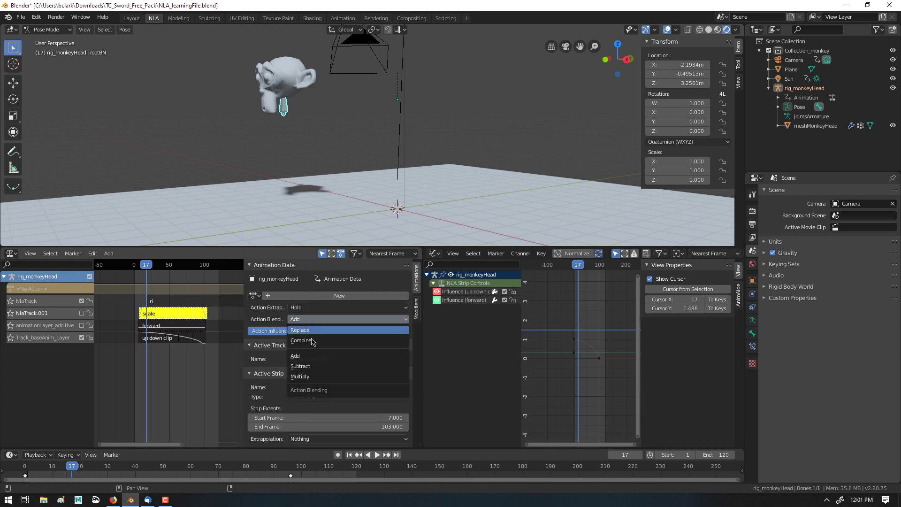
left_click(313, 377)
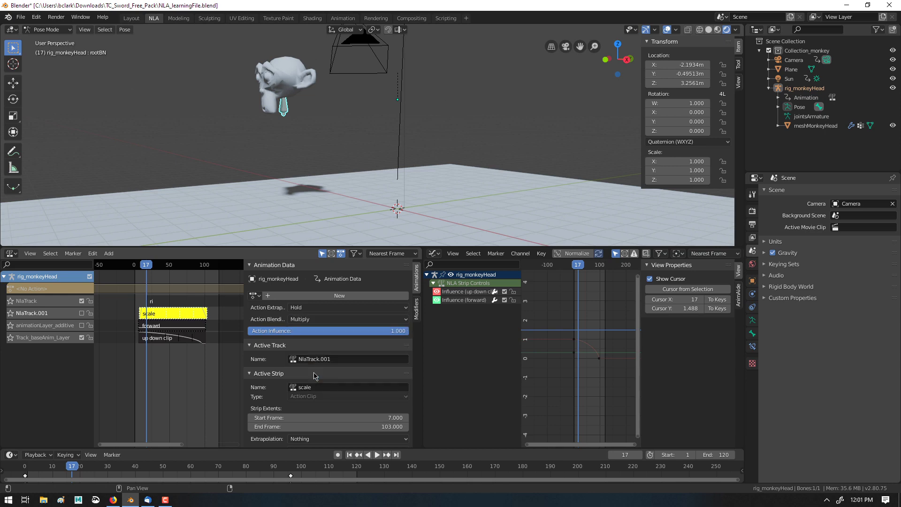
Enable the NlaTrack.001 and animationLayer_additive tracks and play the layered animation from the start
left_click(82, 314)
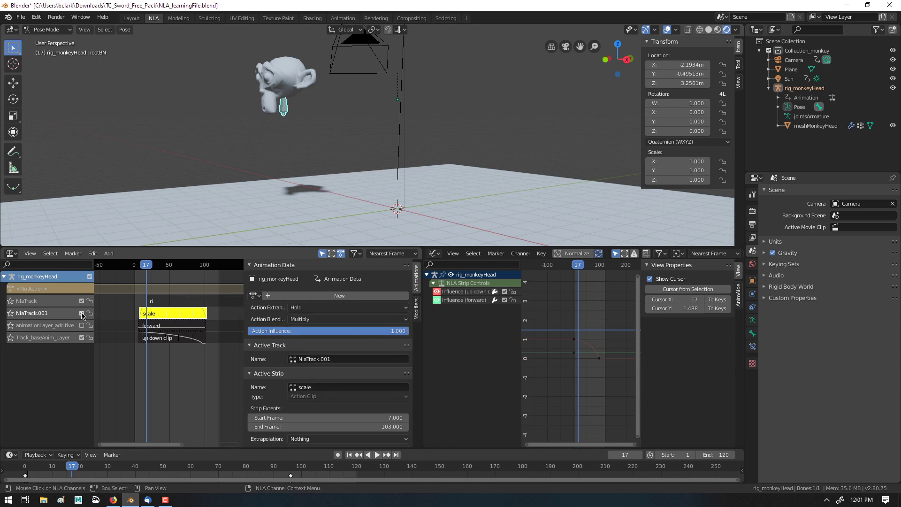
key("shift+Left")
key("space")
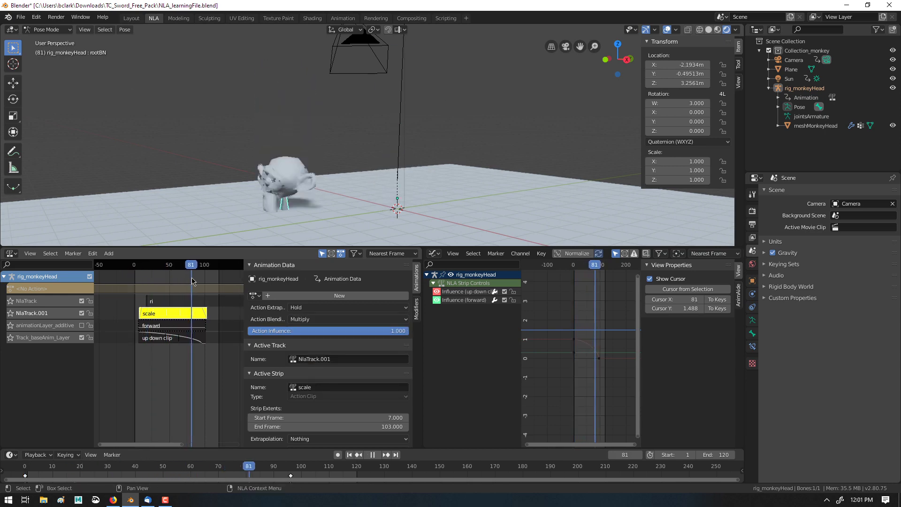
key("space")
left_click(82, 326)
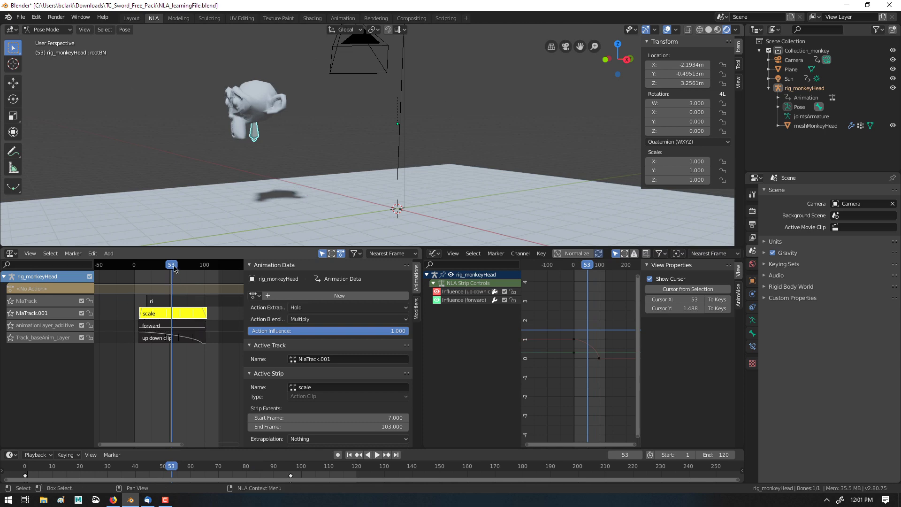
key("shift+Left")
key("space")
key("space")
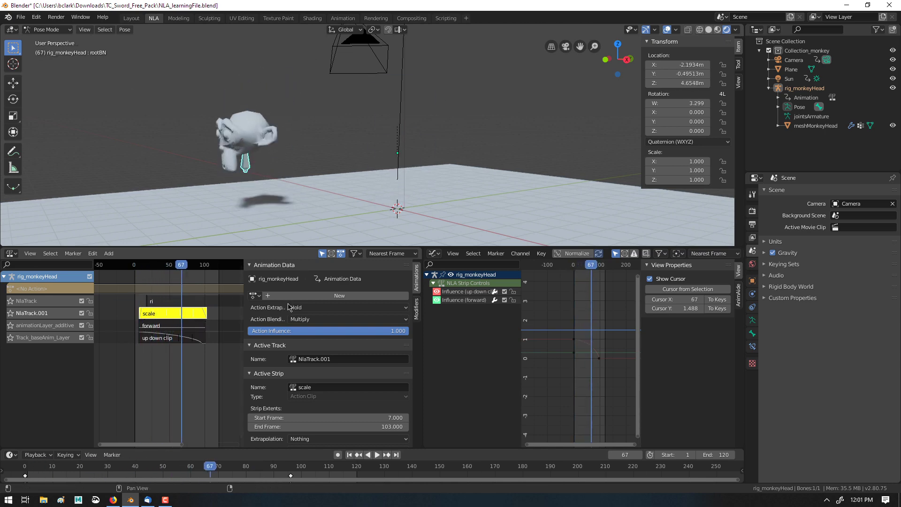
Set the Action Blending to Subtract and play the animation from frame 7
left_click(312, 320)
left_click(313, 366)
left_click_drag(198, 270, 140, 273)
key("space")
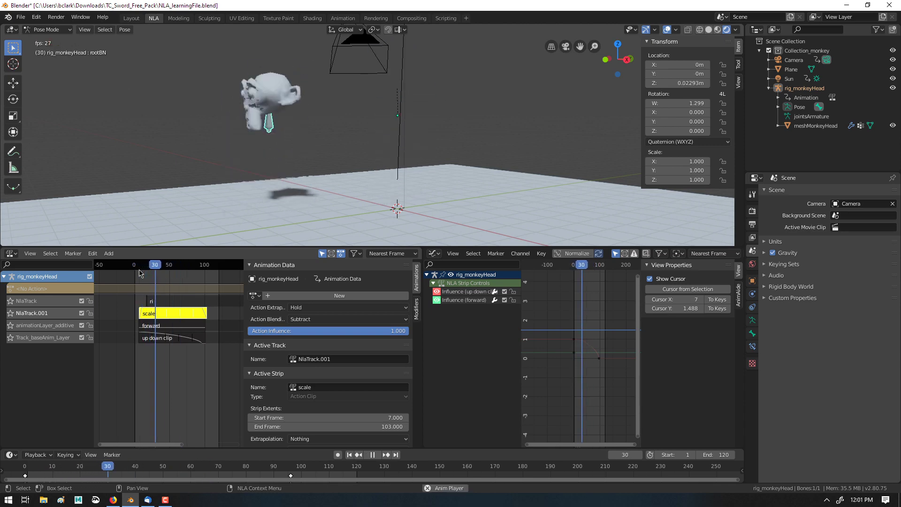
Disable NlaTrack and play the animation with the remaining layers
left_click(81, 300)
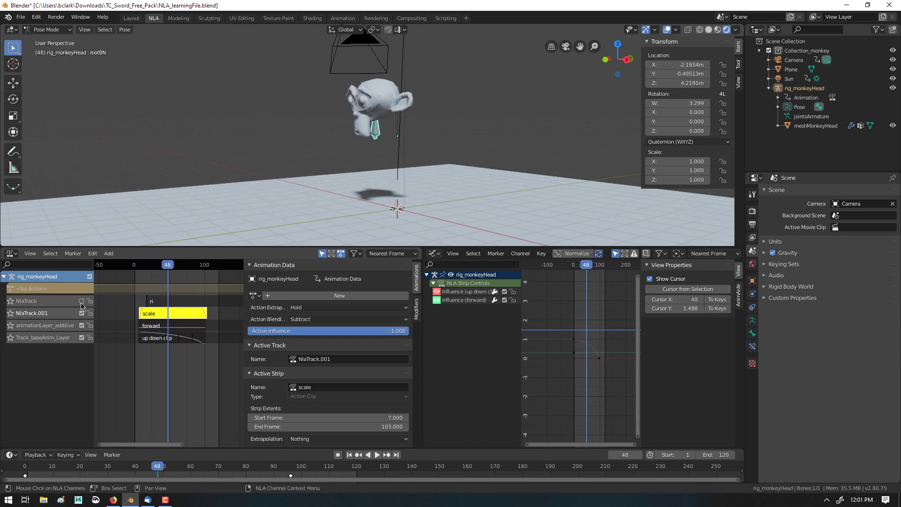
key("space")
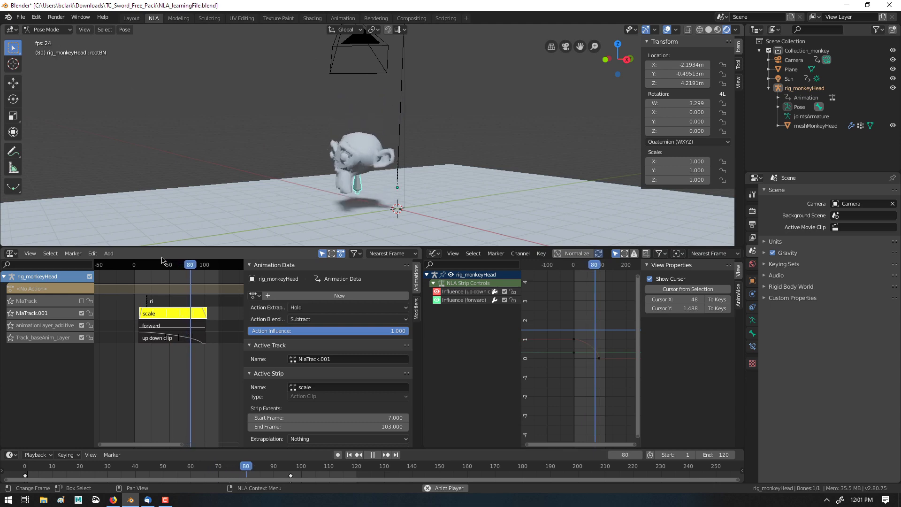
key("space")
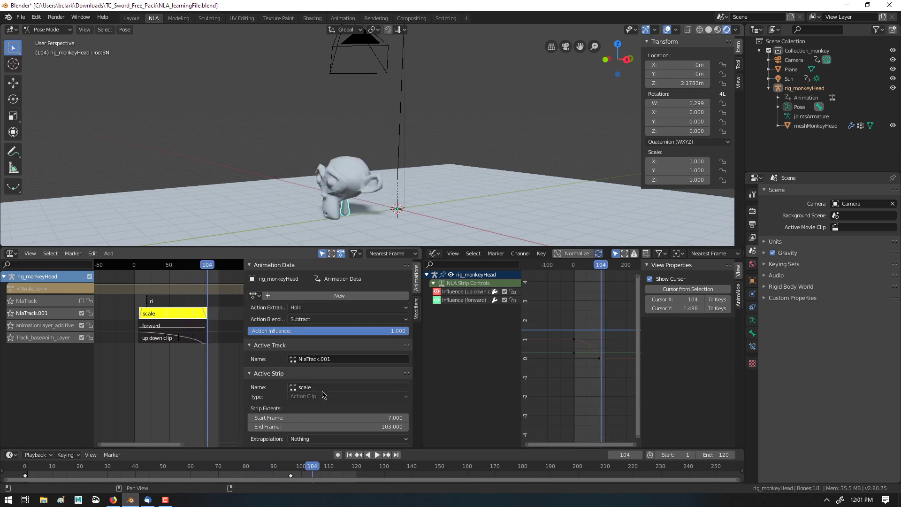
Set the Action Blending back to Add and scrub the timeline to frame 69
left_click(315, 319)
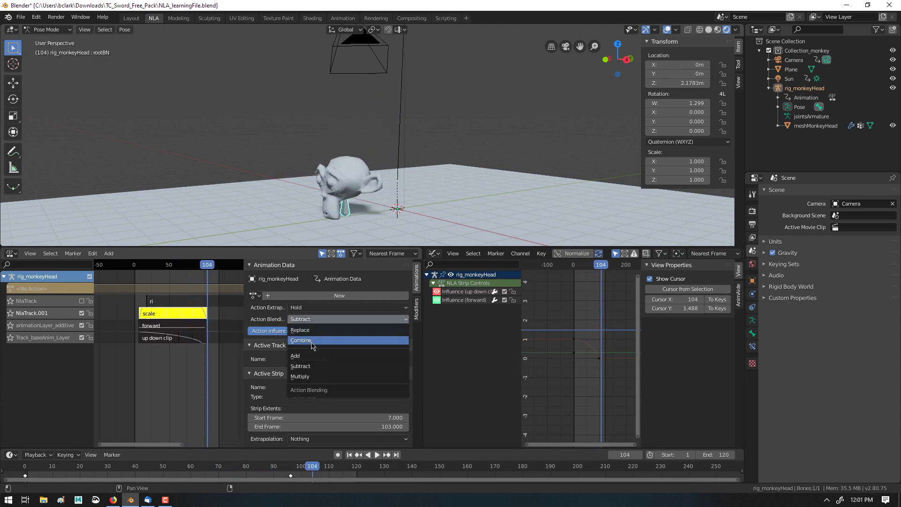
left_click(296, 356)
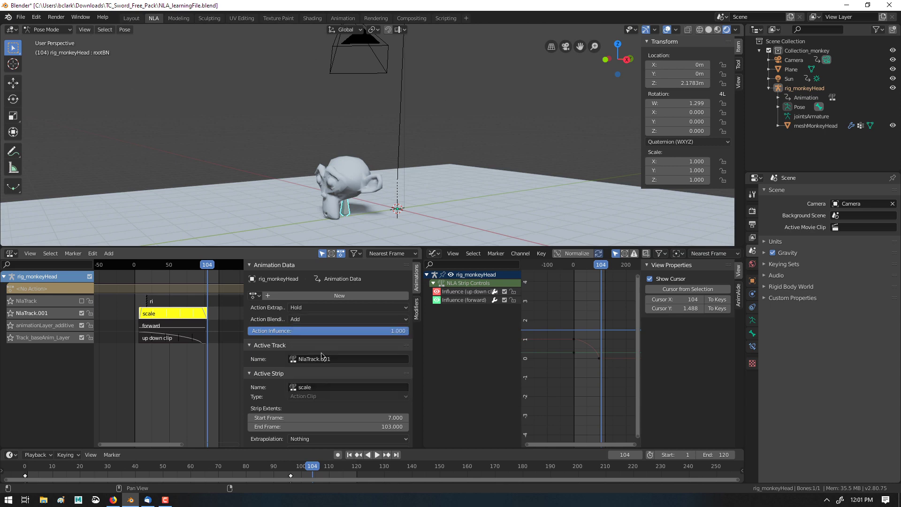
left_click_drag(160, 265, 183, 285)
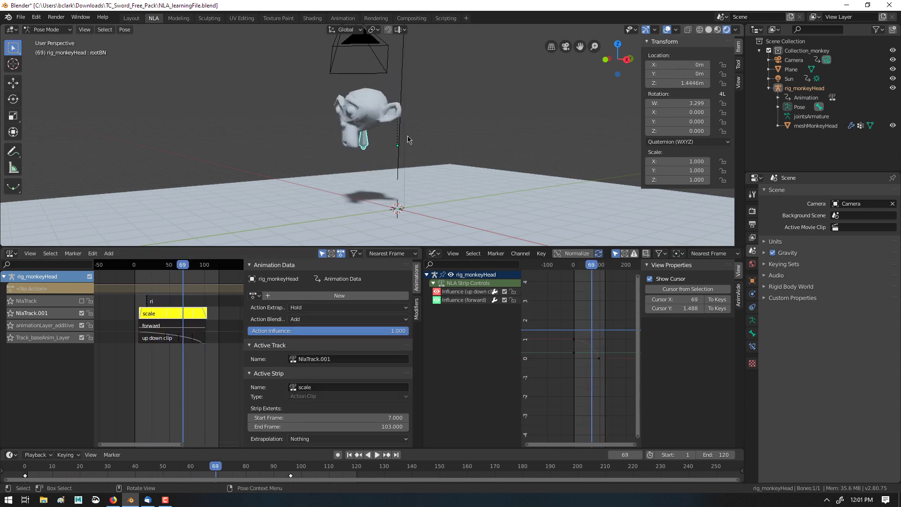